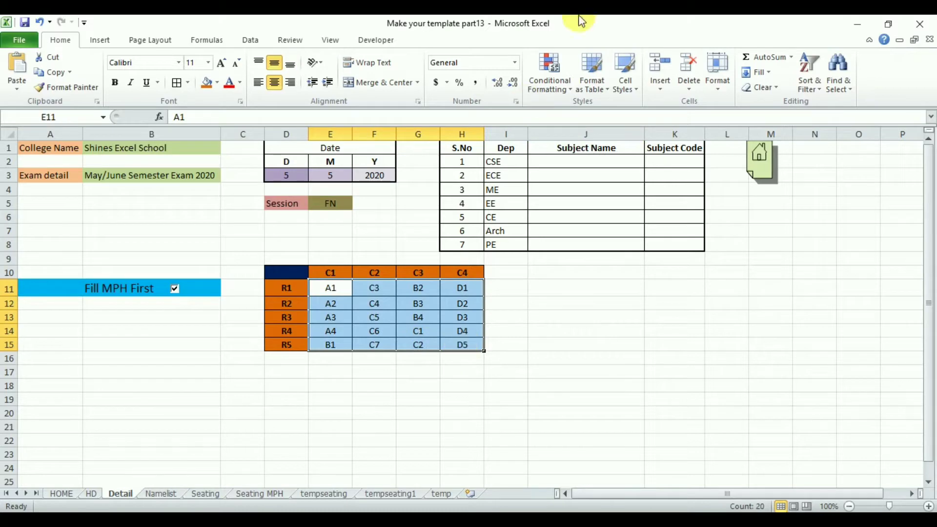
Add a conditional formatting rule to E11:H15 that fills cells with specific text containing A in light green
left_click(550, 73)
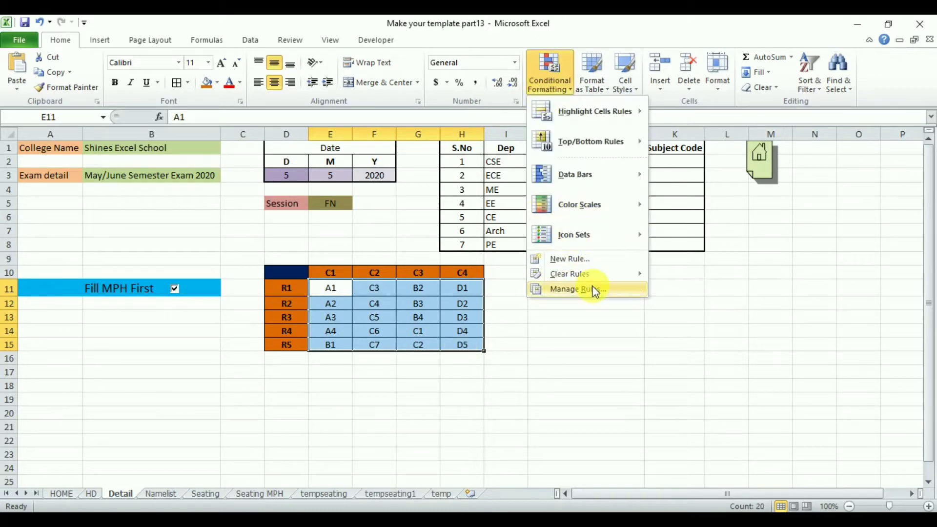
left_click(593, 289)
left_click(568, 268)
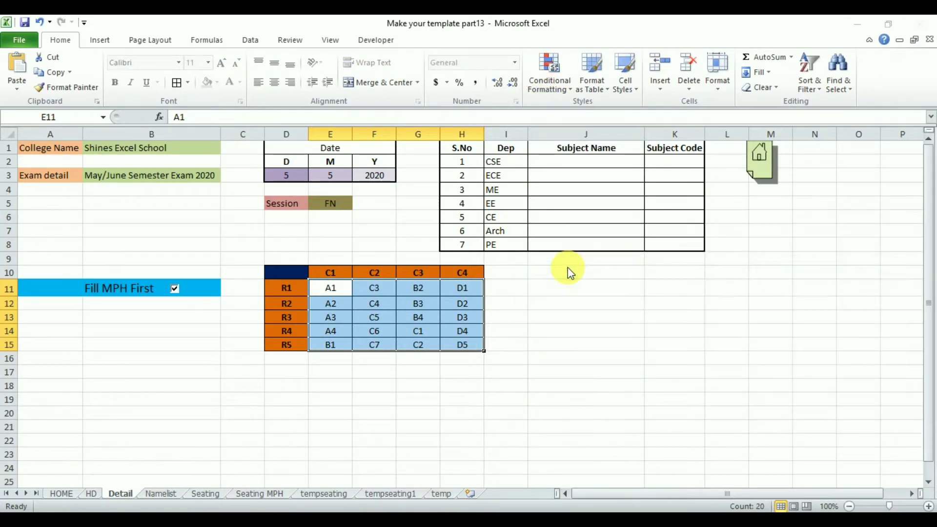
left_click(643, 239)
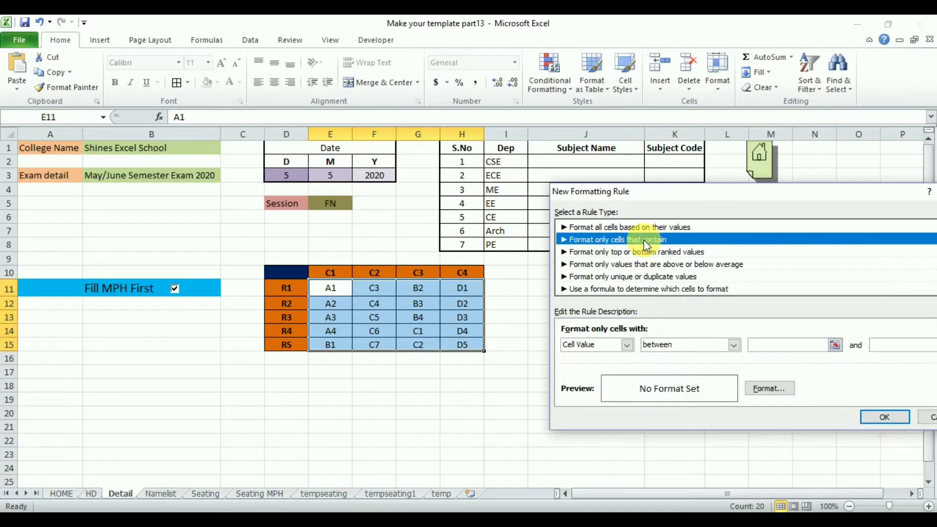
left_click(627, 345)
left_click(608, 365)
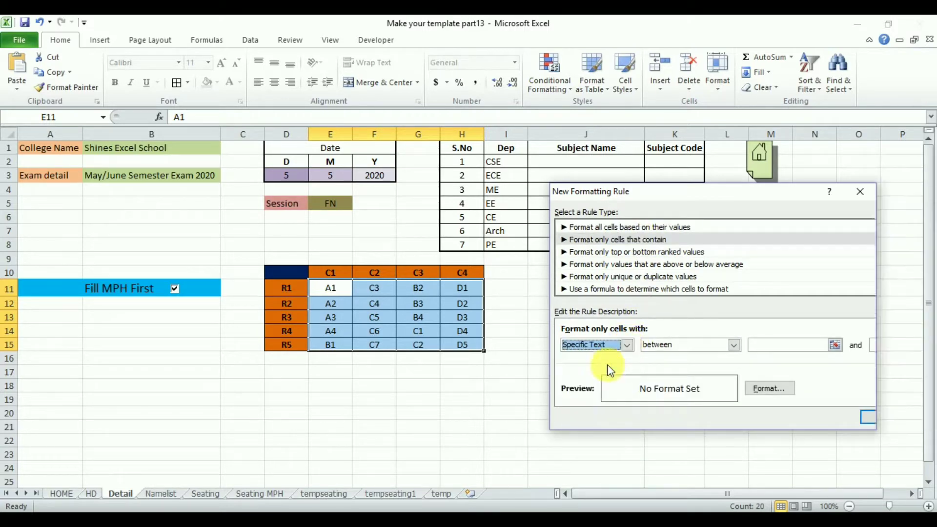
left_click(757, 347)
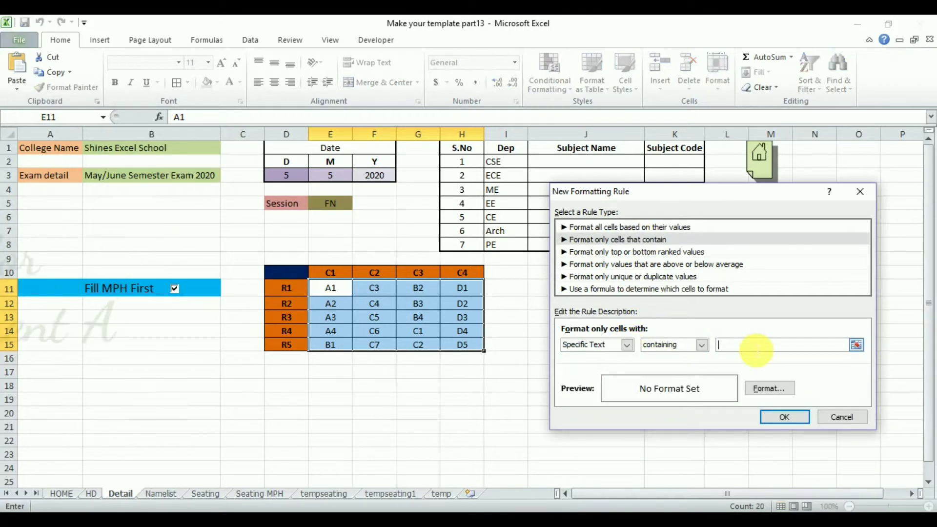
left_click(770, 389)
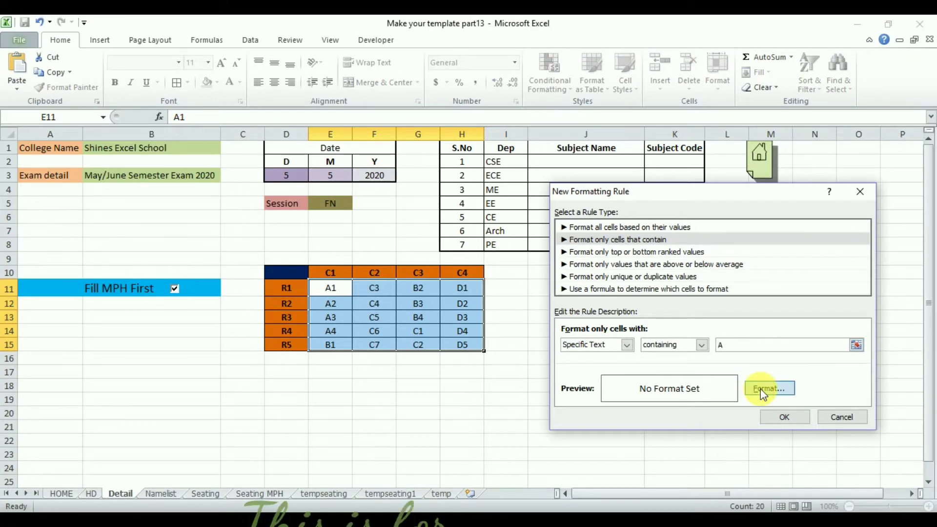
left_click(680, 178)
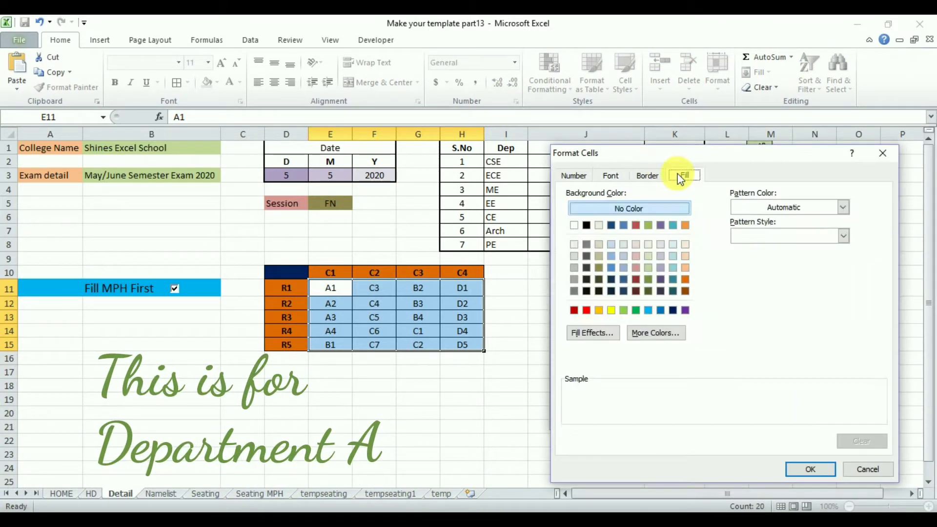
left_click(626, 311)
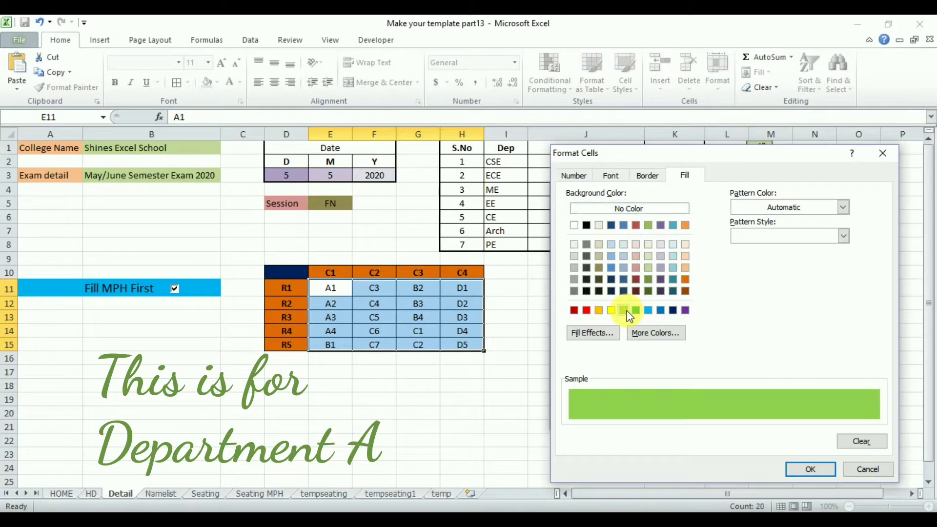
left_click(801, 470)
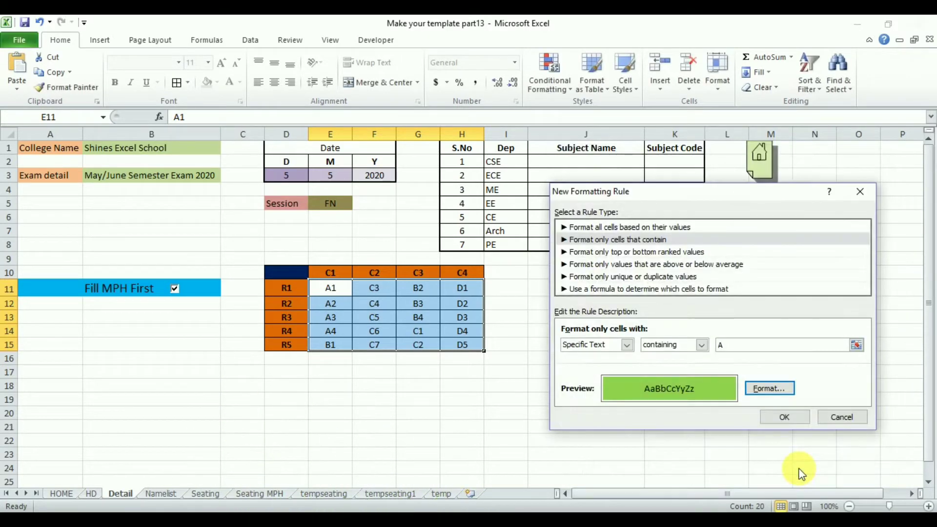
left_click(785, 418)
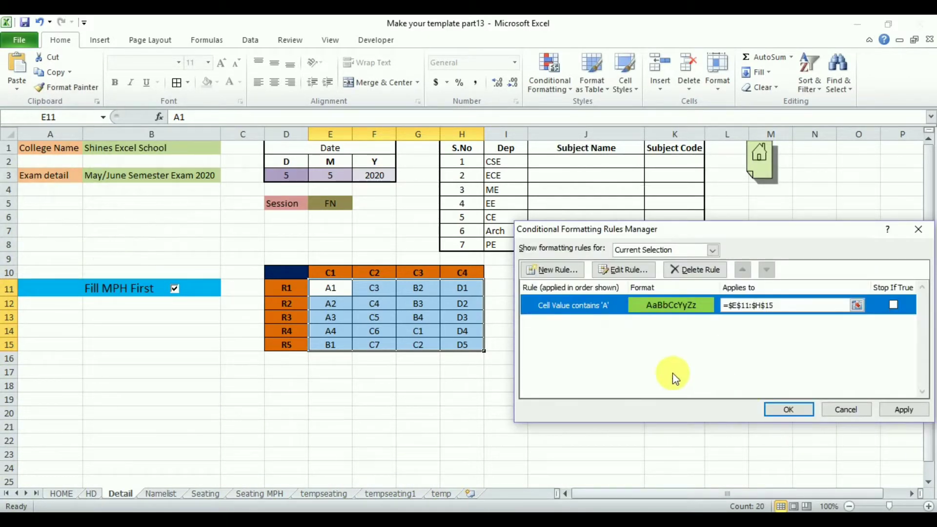
Add a second formatting rule that fills cells with specific text containing B in light blue
left_click(552, 270)
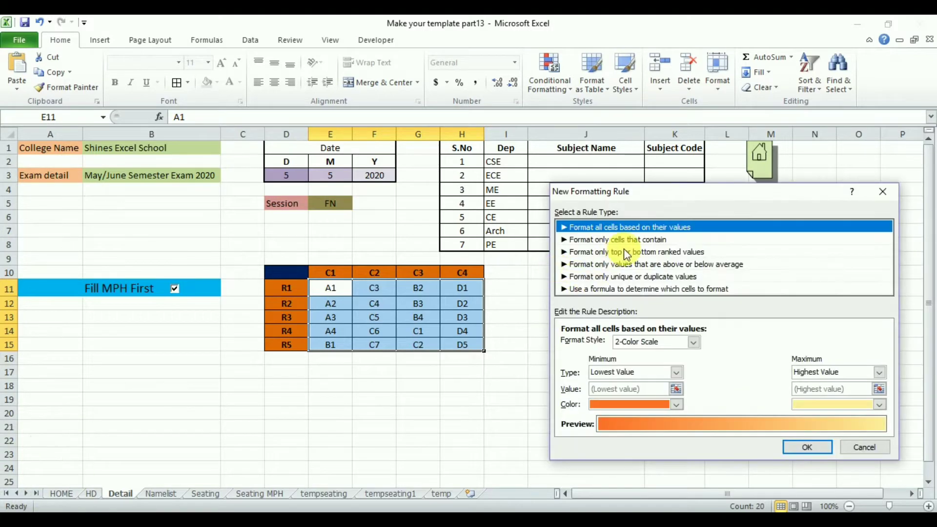
left_click(643, 239)
left_click(620, 344)
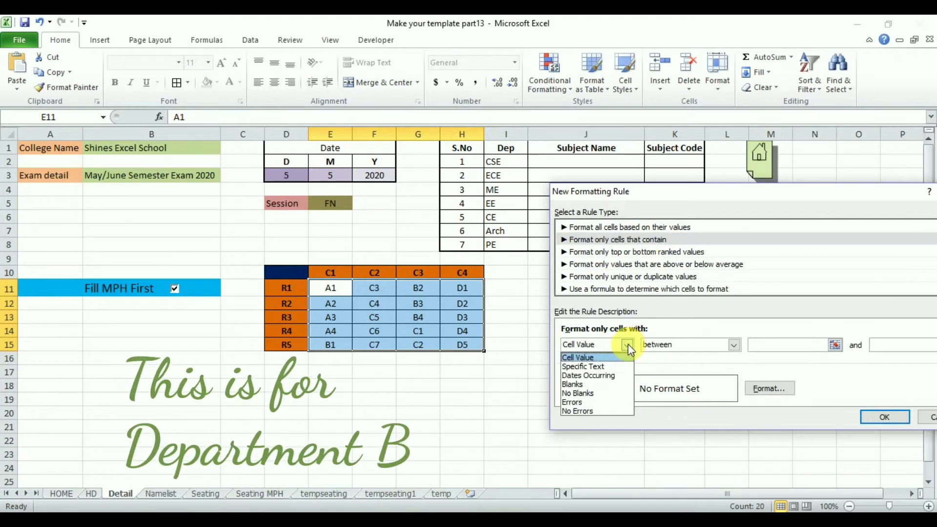
left_click(604, 367)
left_click(744, 351)
type("B")
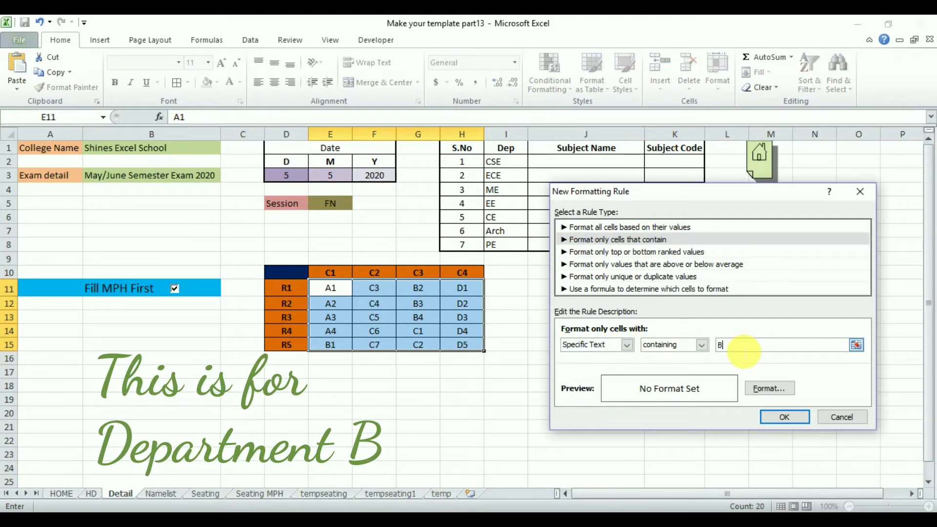
left_click(765, 389)
left_click(648, 311)
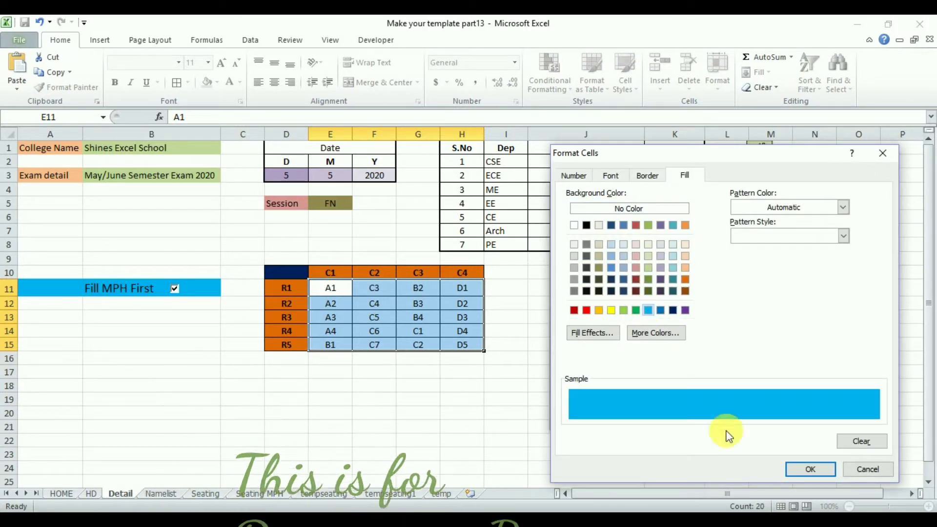
left_click(810, 469)
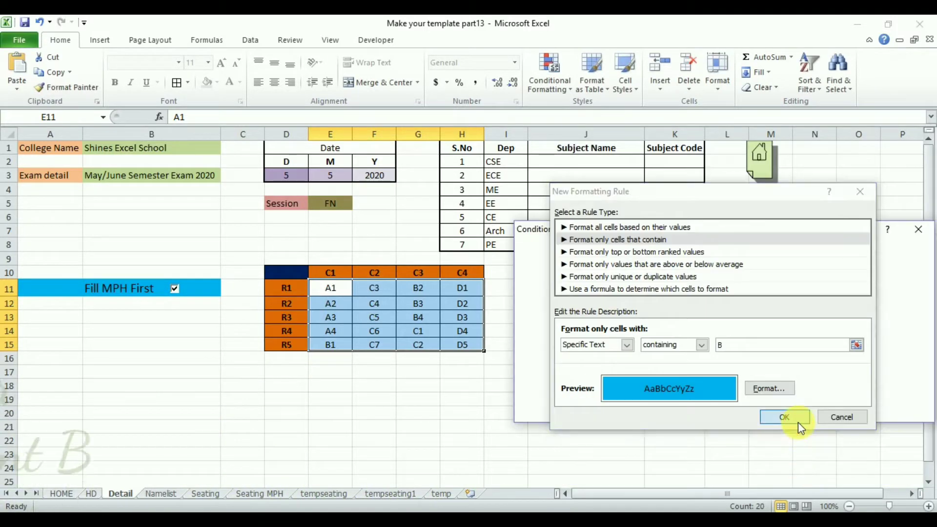
left_click(784, 418)
Add a third formatting rule that fills cells with specific text containing C in dark purple
left_click(560, 270)
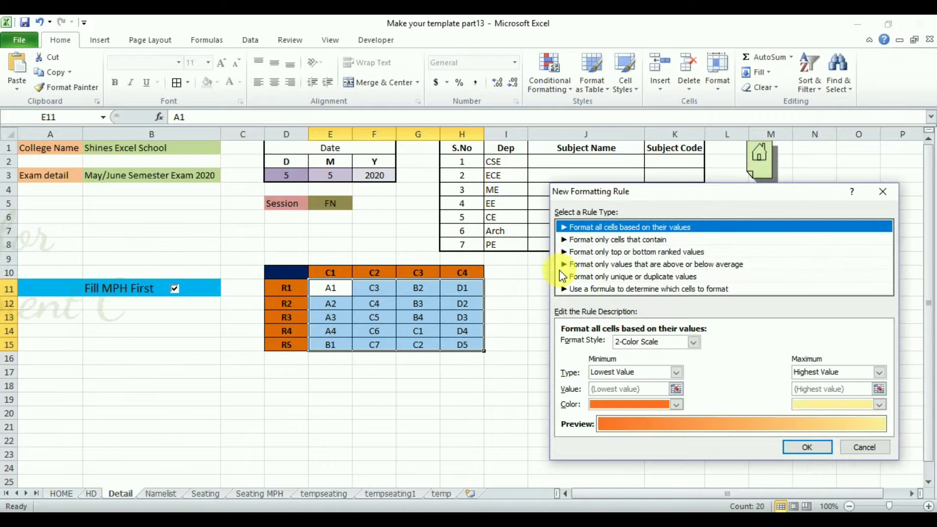
left_click(629, 240)
left_click(626, 345)
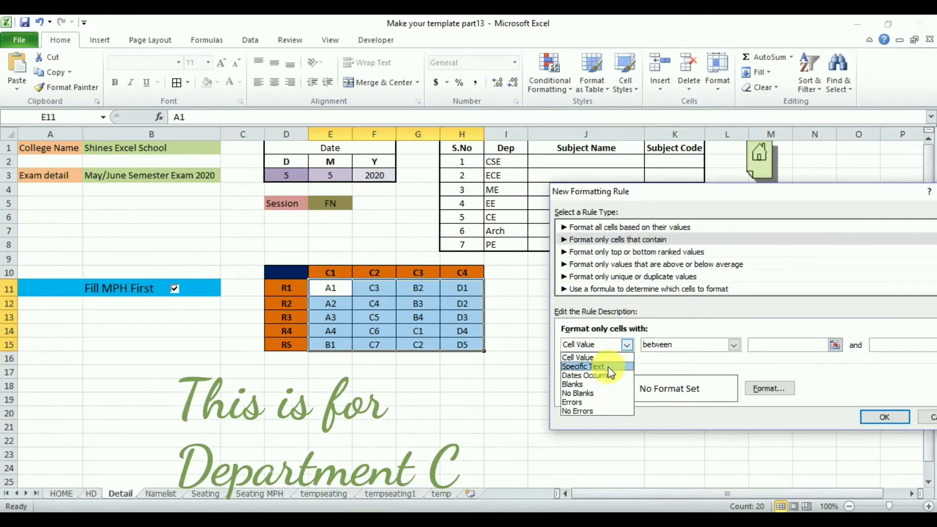
left_click(615, 365)
left_click(742, 347)
type("C")
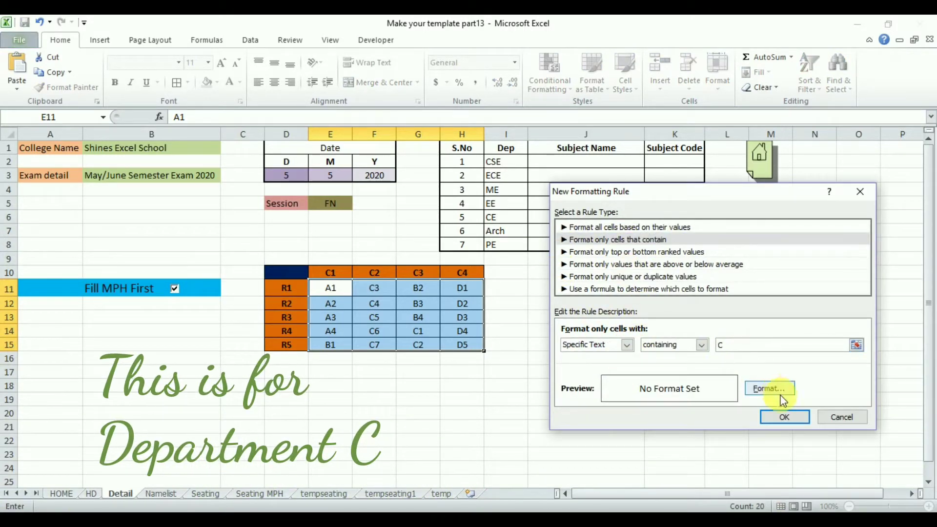
left_click(778, 393)
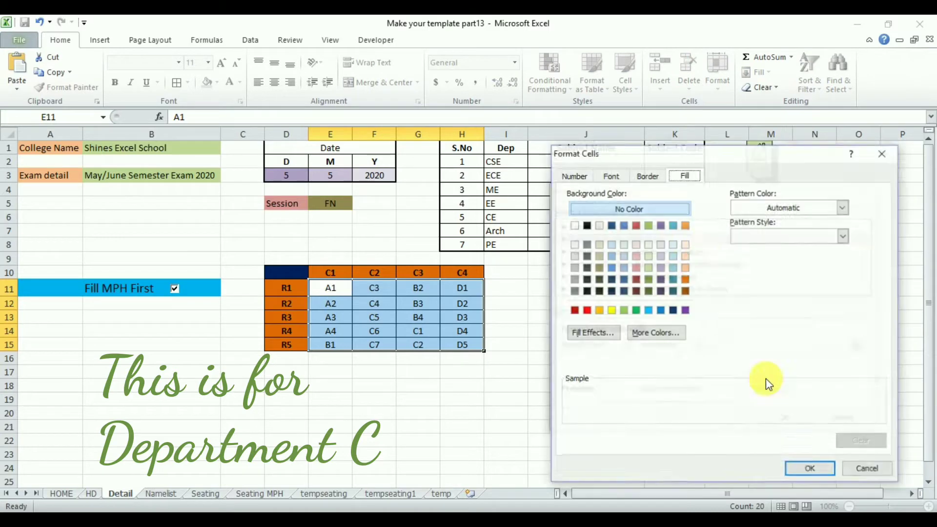
left_click(661, 279)
left_click(801, 467)
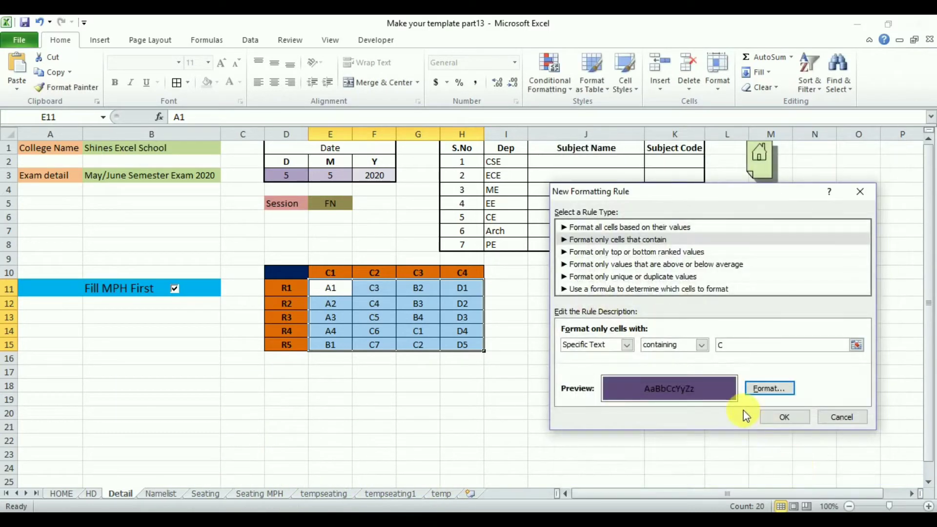
left_click(775, 415)
Add a fourth rule that fills cells with specific text containing D in light red, and apply all the rules to the grid
left_click(556, 270)
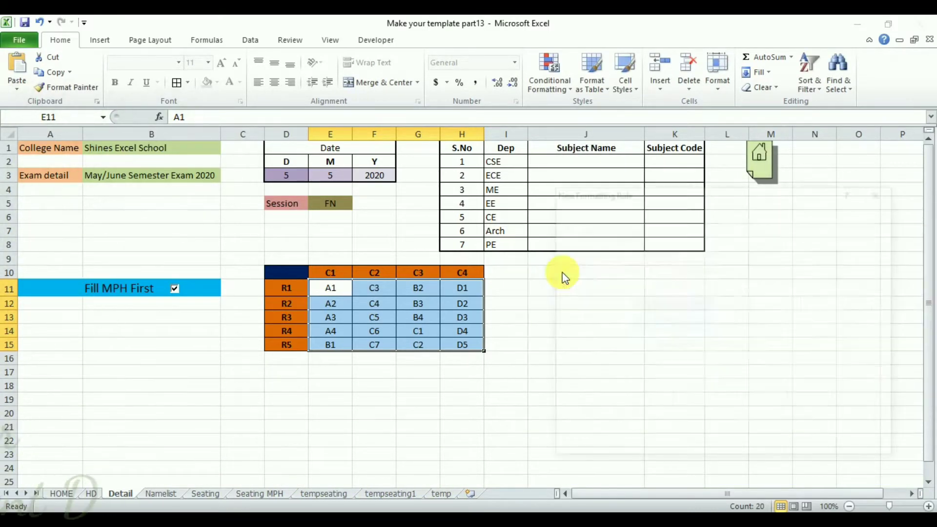
left_click(605, 240)
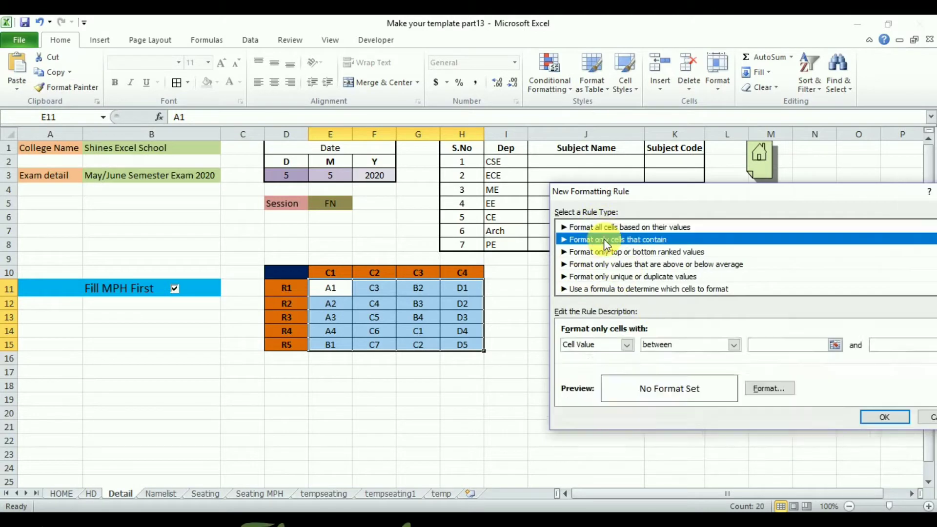
left_click(626, 345)
left_click(610, 365)
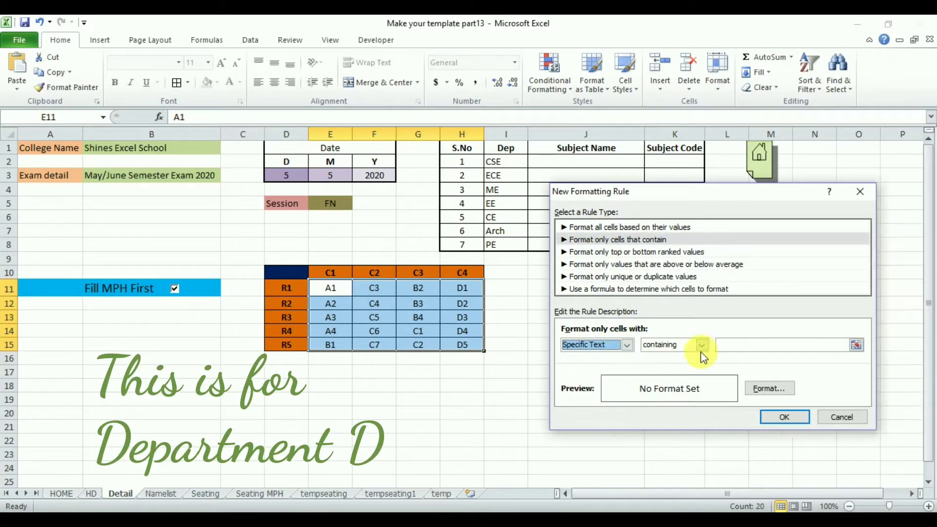
left_click(731, 348)
type("D")
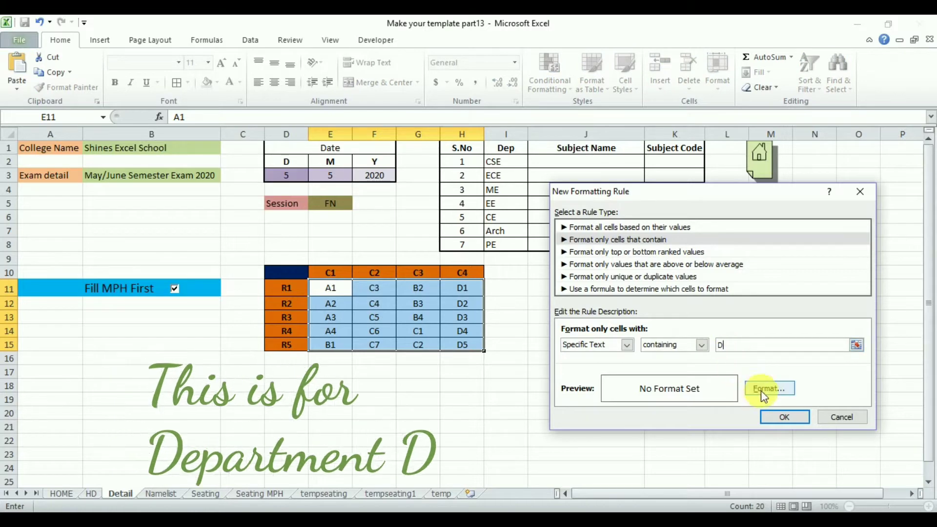
left_click(770, 388)
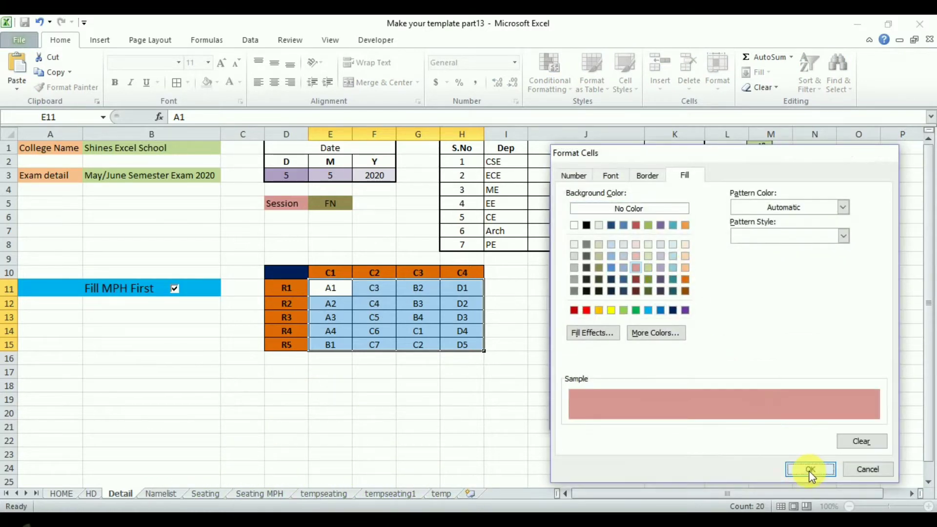
left_click(810, 469)
left_click(791, 417)
left_click(808, 412)
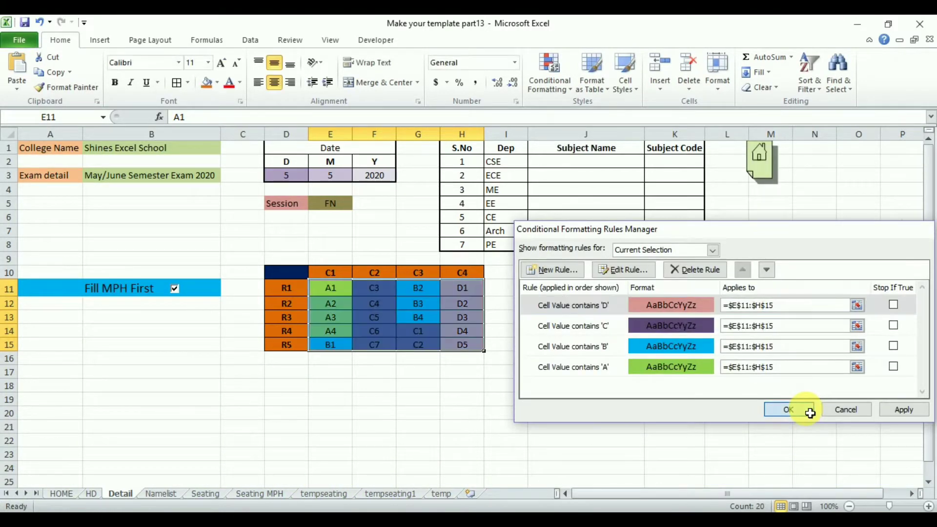
left_click(586, 426)
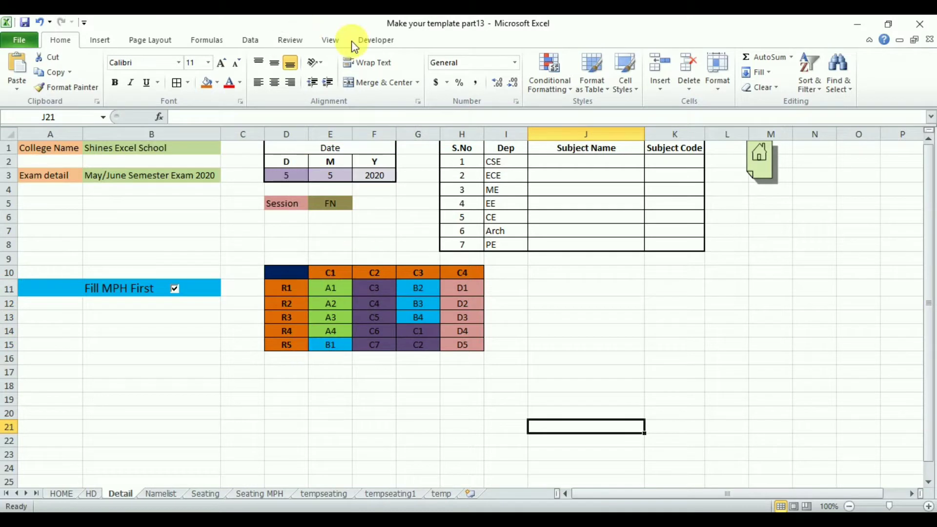
Insert a form-control check box in column C beside rows 12 to 14 of the seat grid and caption it None
left_click(375, 40)
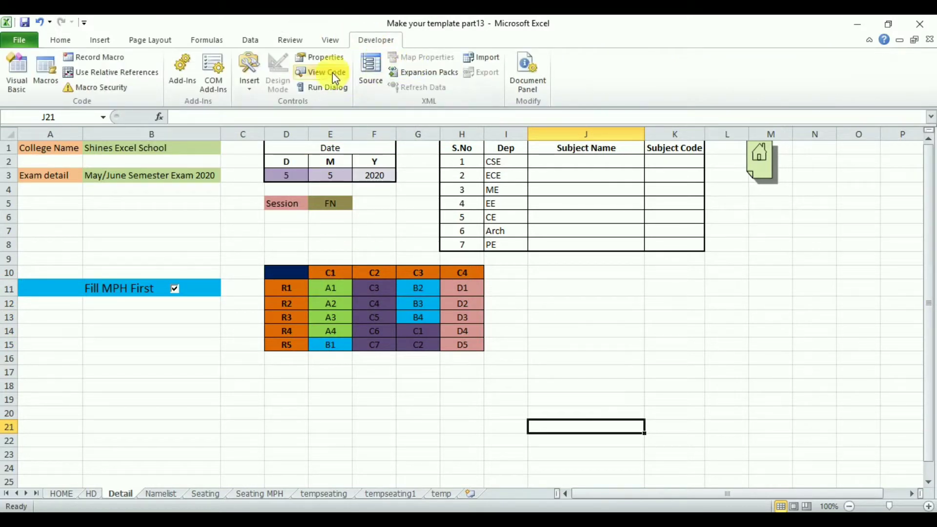
left_click(249, 91)
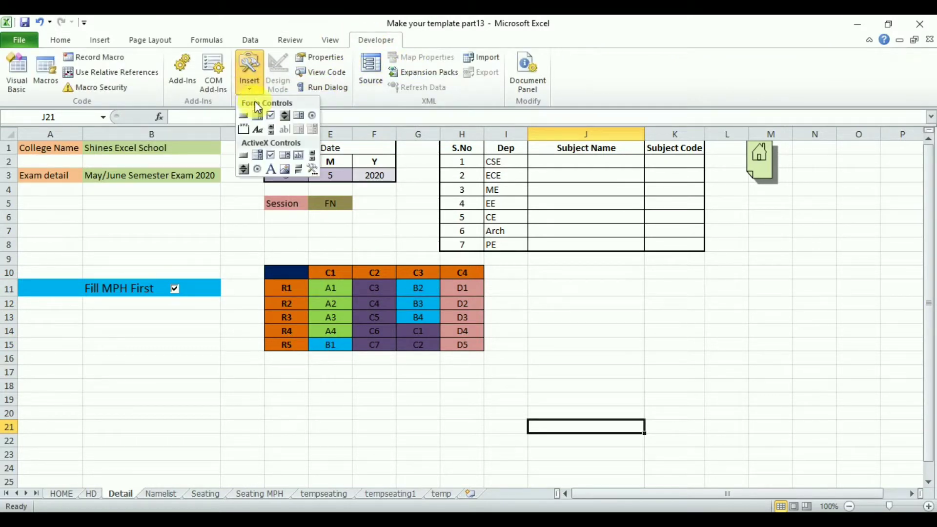
left_click(271, 117)
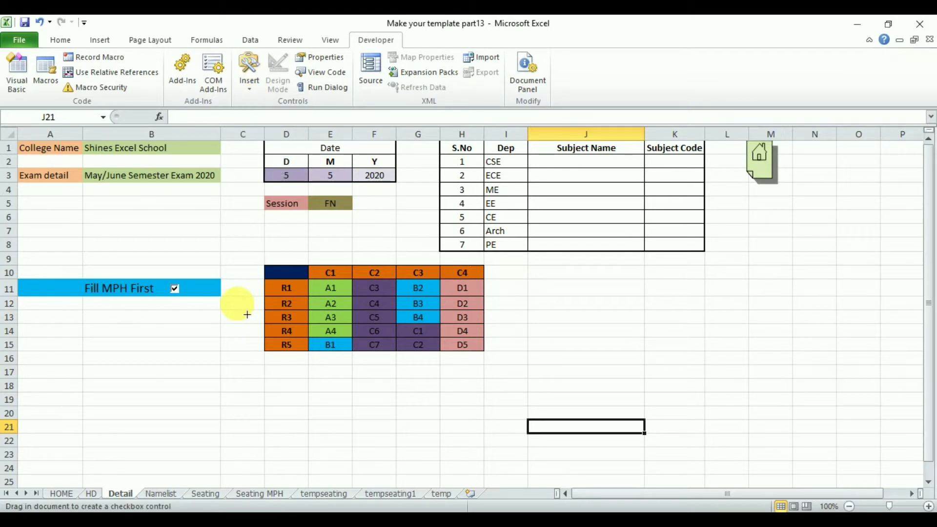
left_click_drag(232, 304, 257, 328)
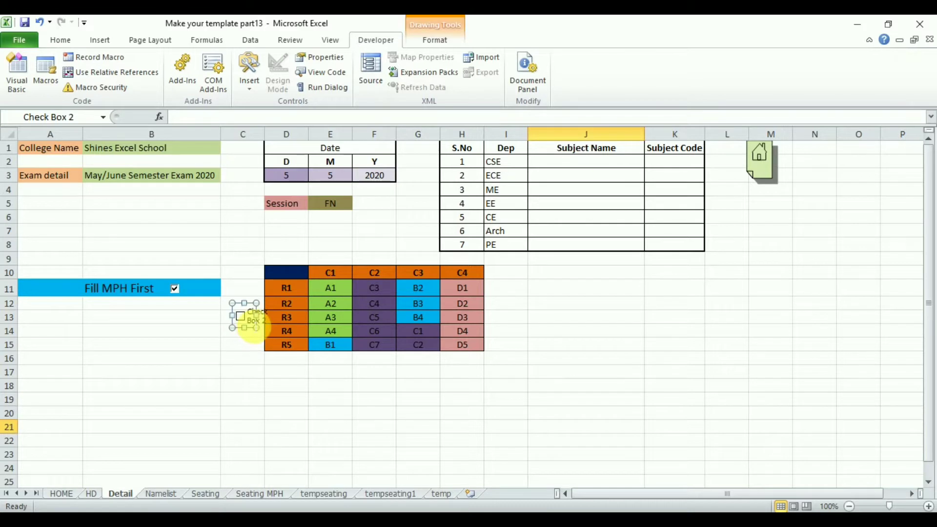
left_click(255, 326)
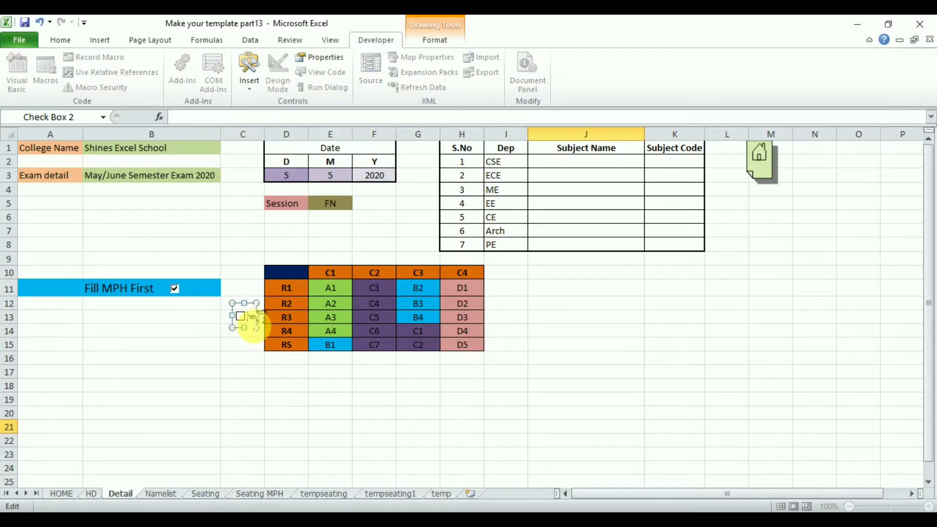
type("None")
left_click(273, 360)
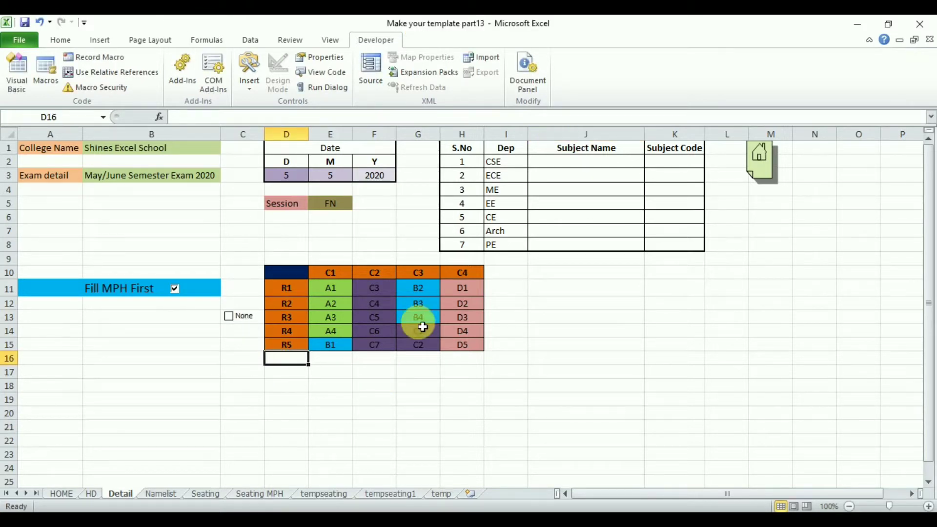
Copy the seat grid D10:H15 to D17 and refill the copy down its columns with alternating seats, A1 to A10 and B1 to B10
left_click(579, 358)
key("ctrl+c")
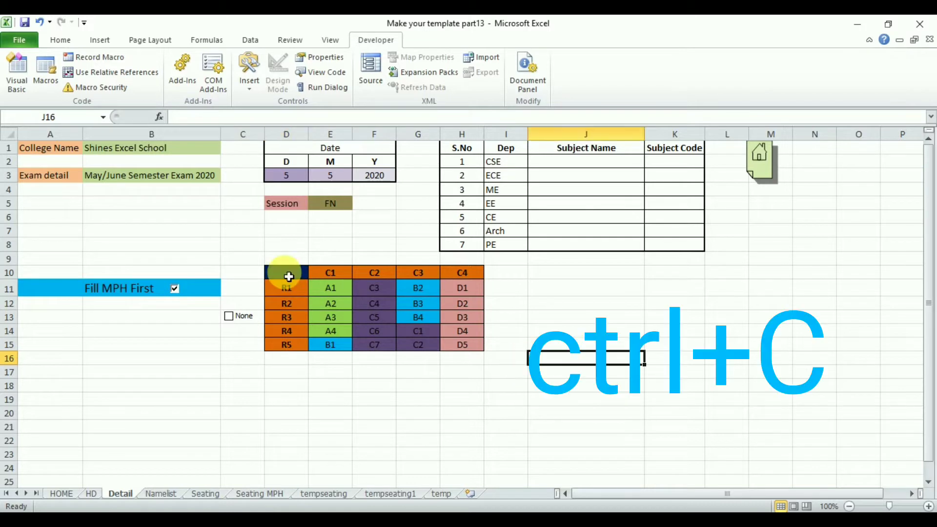
left_click_drag(286, 272, 458, 347)
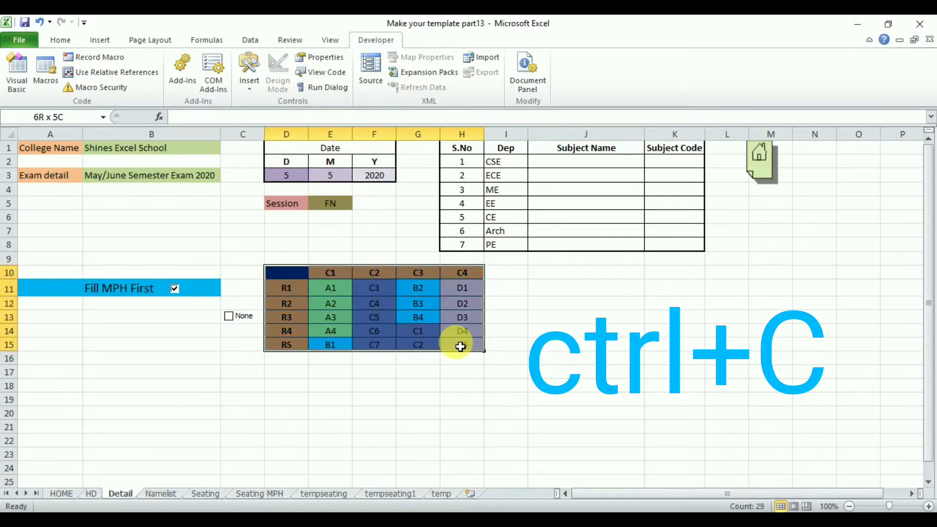
key("ctrl+c")
left_click(286, 372)
key("ctrl+v")
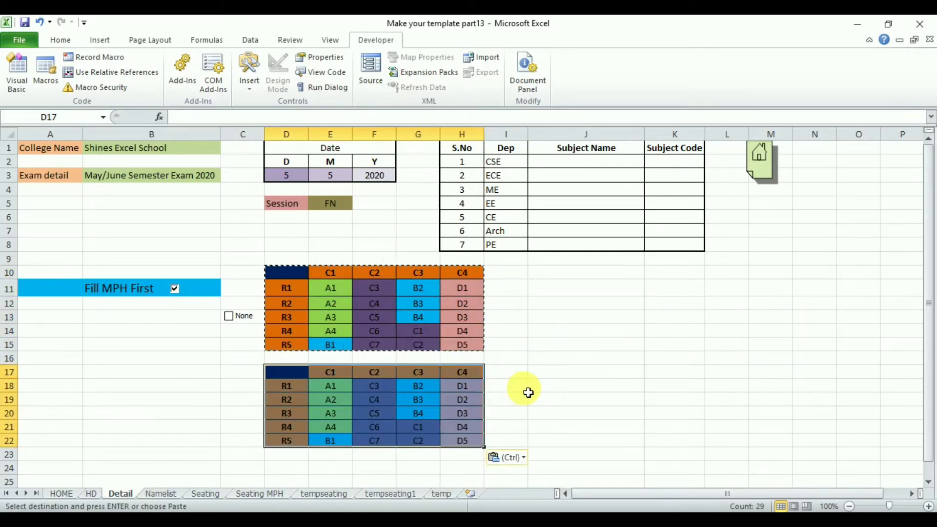
left_click(528, 393)
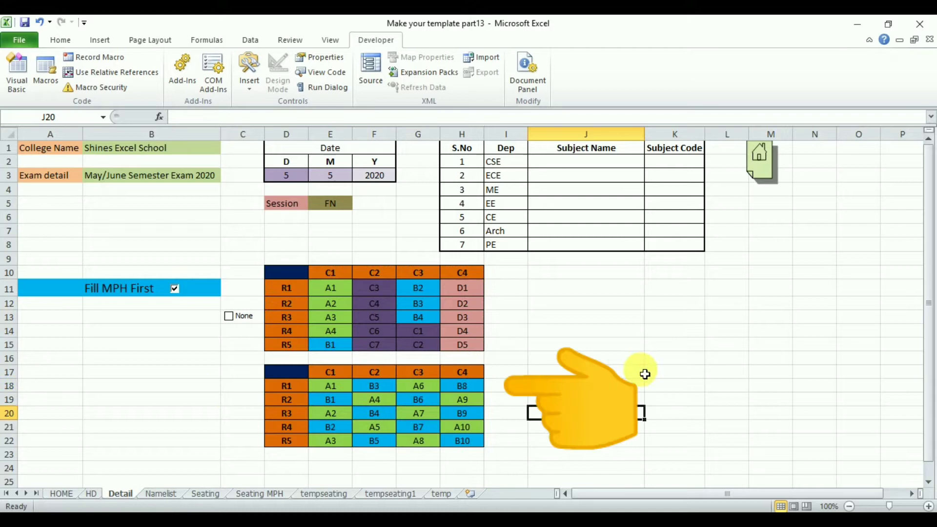
left_click(643, 373)
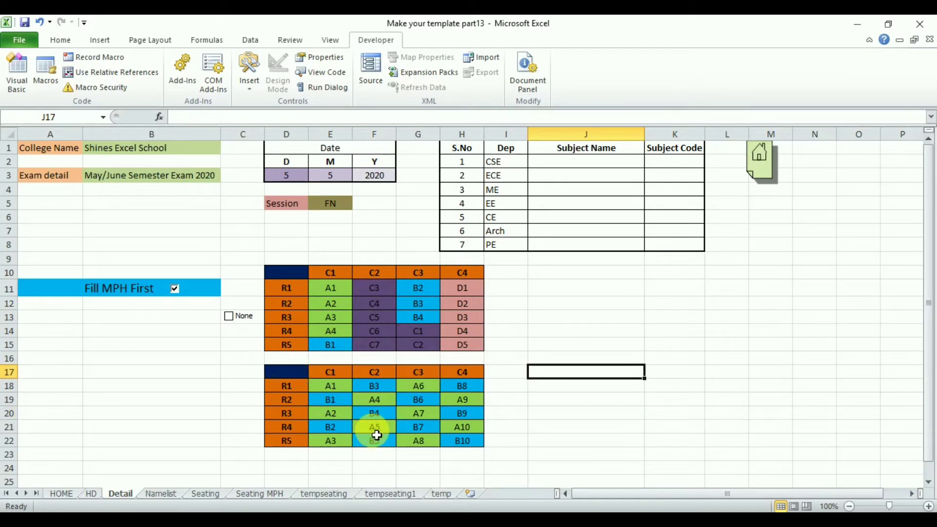
Insert a form-control check box in column C beside the second seat grid and caption it ABAB
left_click(250, 86)
left_click(272, 117)
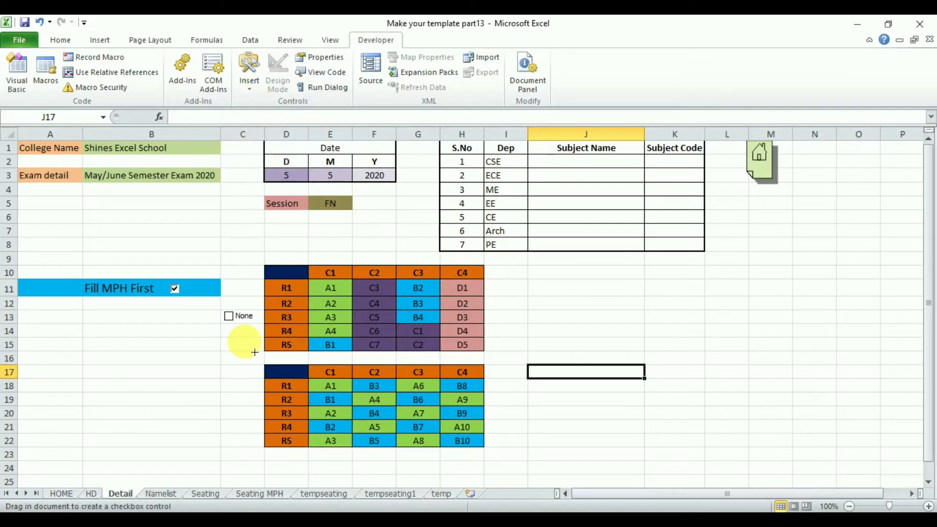
left_click_drag(223, 406, 264, 429)
left_click(540, 413)
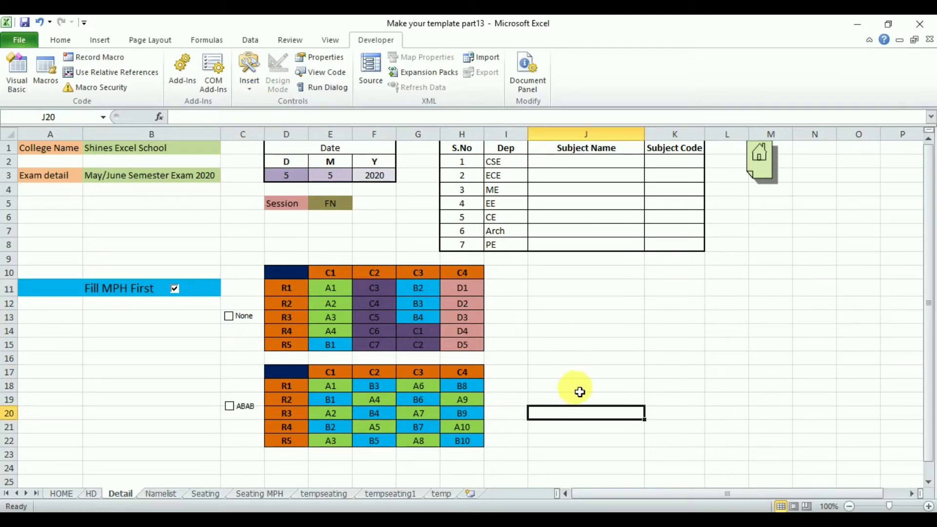
On the tempseating1 sheet, unmerge the H1 header in O1:O2 and enter S.No in cell O2
left_click(406, 494)
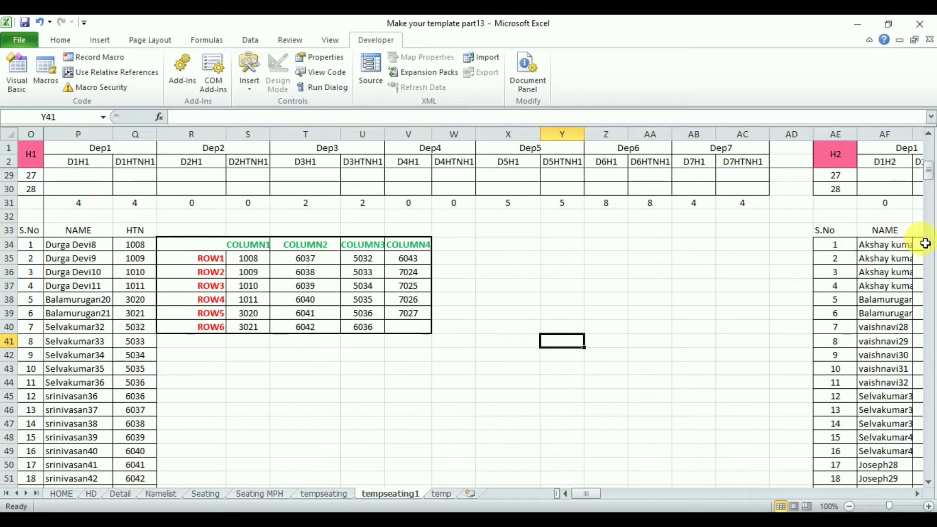
left_click_drag(927, 175, 928, 187)
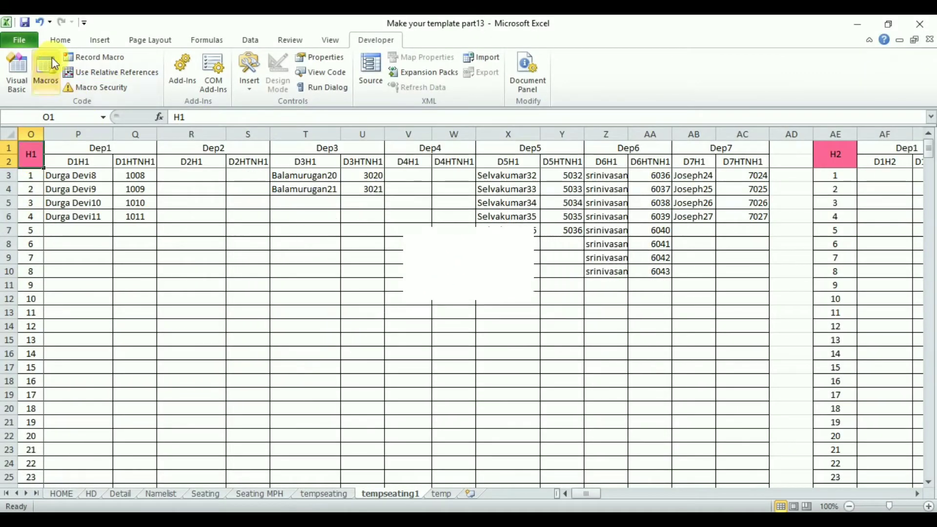
left_click(60, 39)
left_click(376, 83)
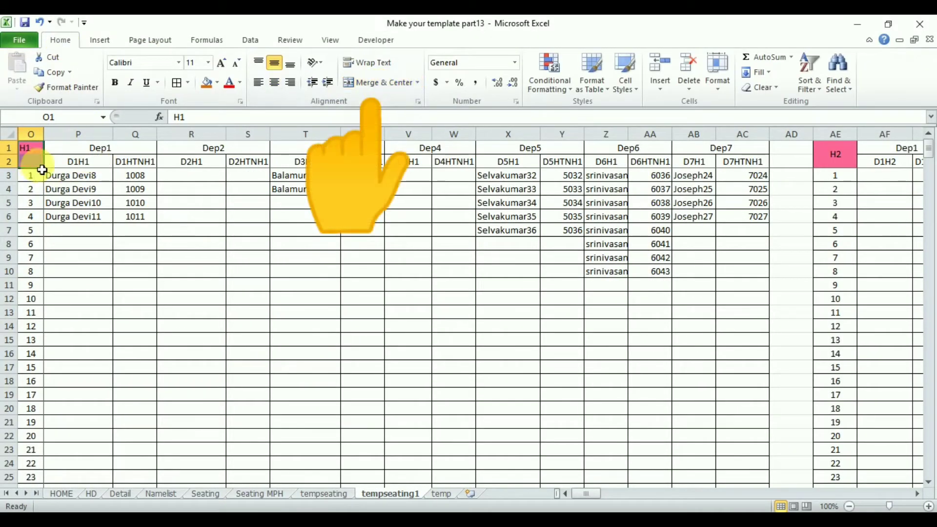
left_click(38, 162)
type("S.N")
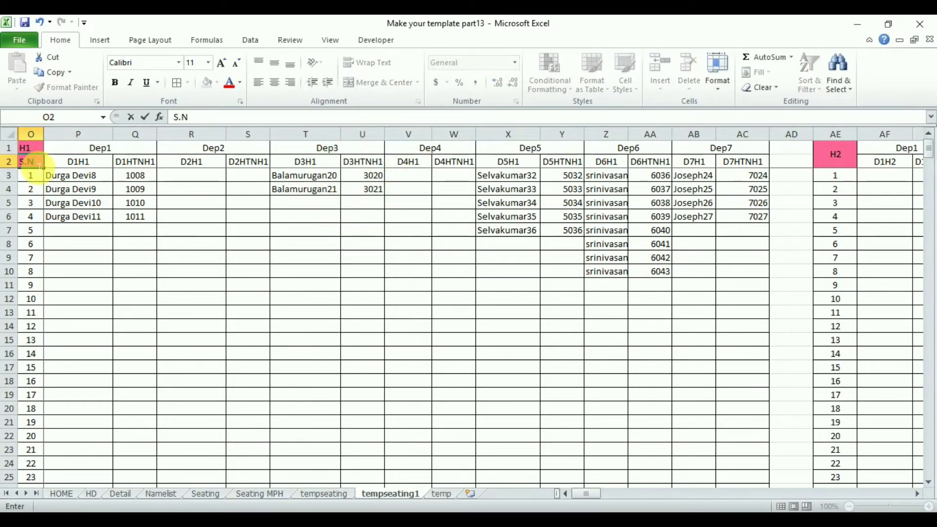
type("o")
key("Return")
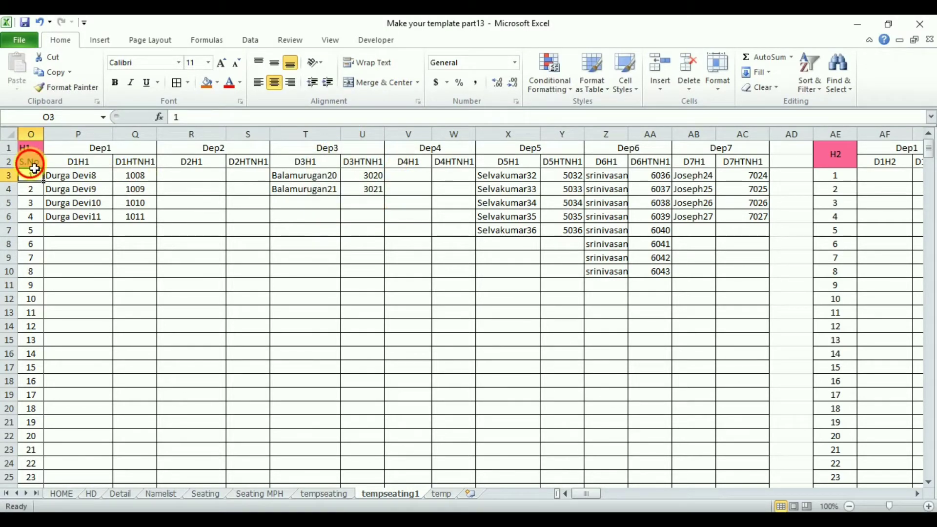
Convert the H1 hall range O2:AC30 into a table with headers
left_click_drag(33, 165, 736, 455)
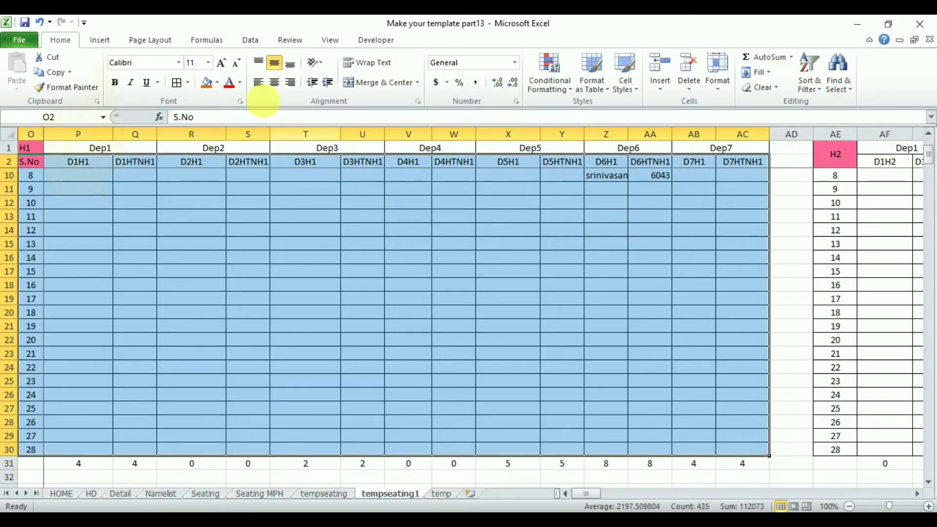
left_click(101, 42)
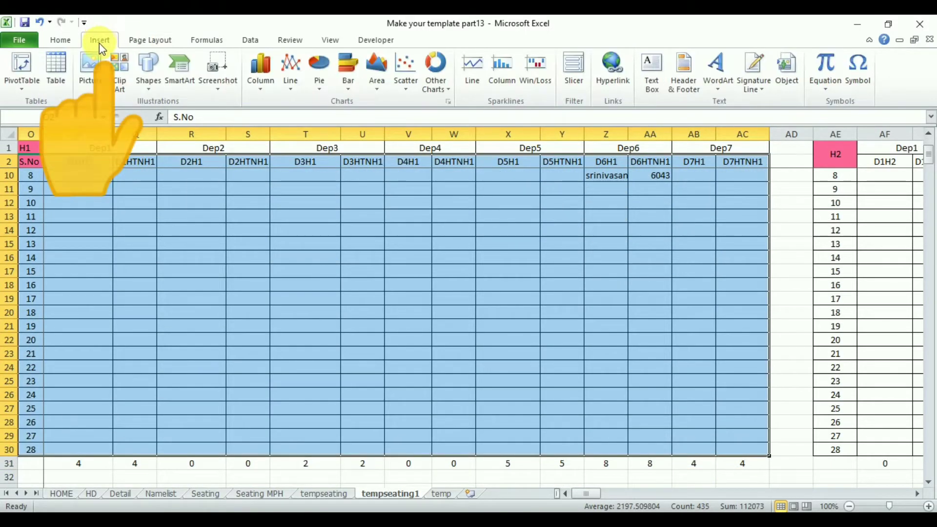
left_click(56, 88)
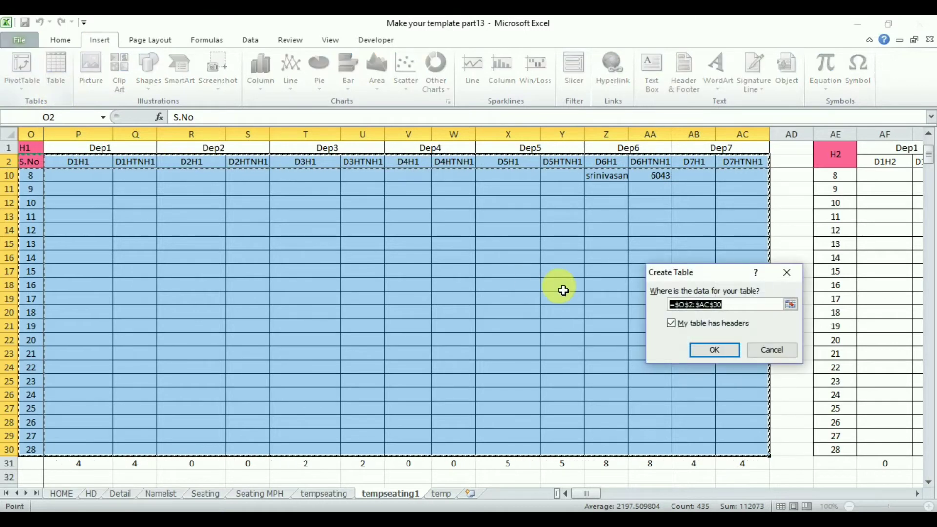
left_click(714, 349)
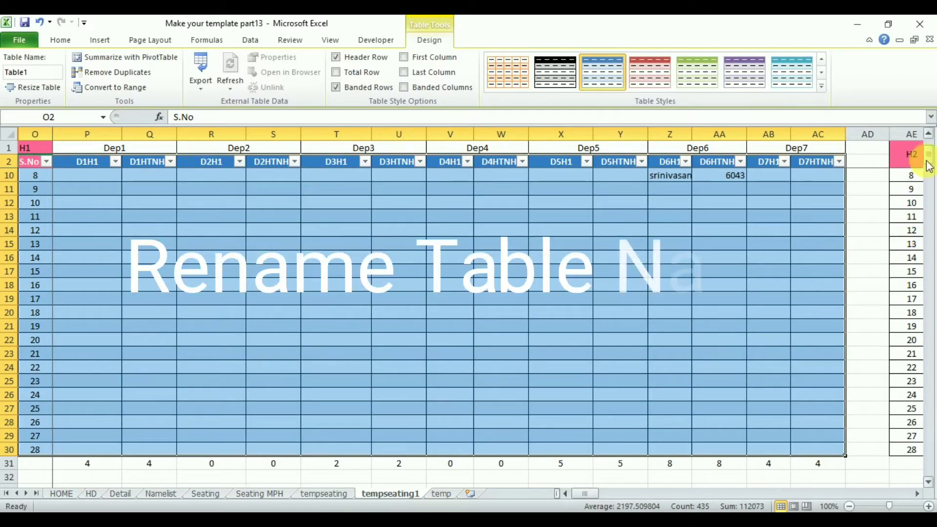
Rename Table1 to TableH1 through the Name Manager
left_click_drag(929, 157, 930, 152)
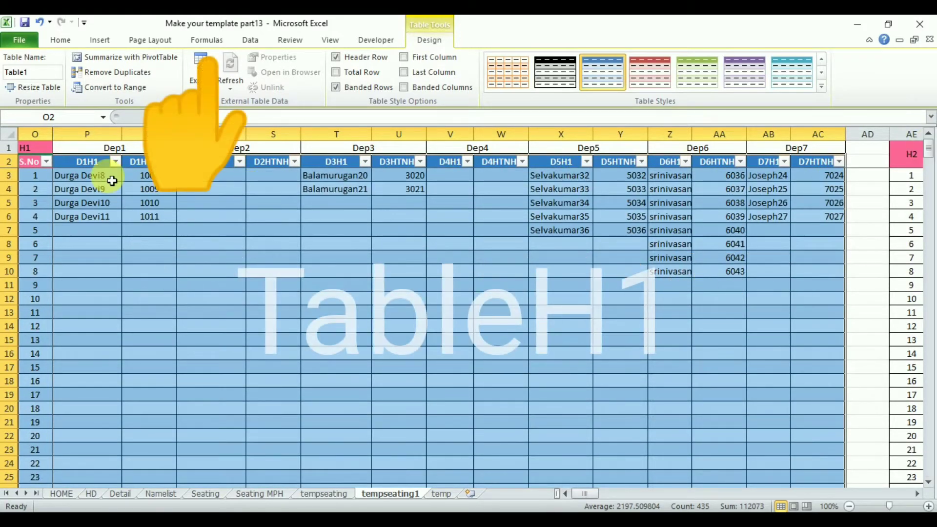
left_click(208, 40)
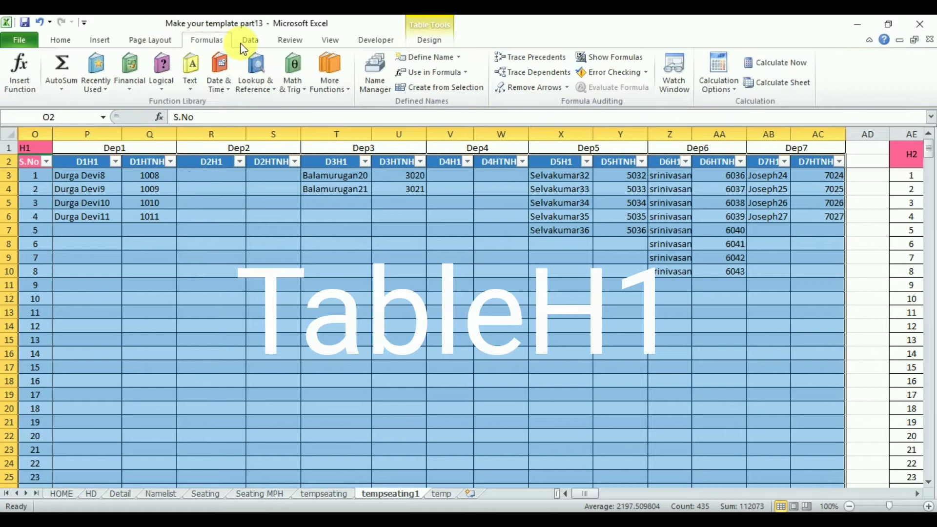
left_click(368, 78)
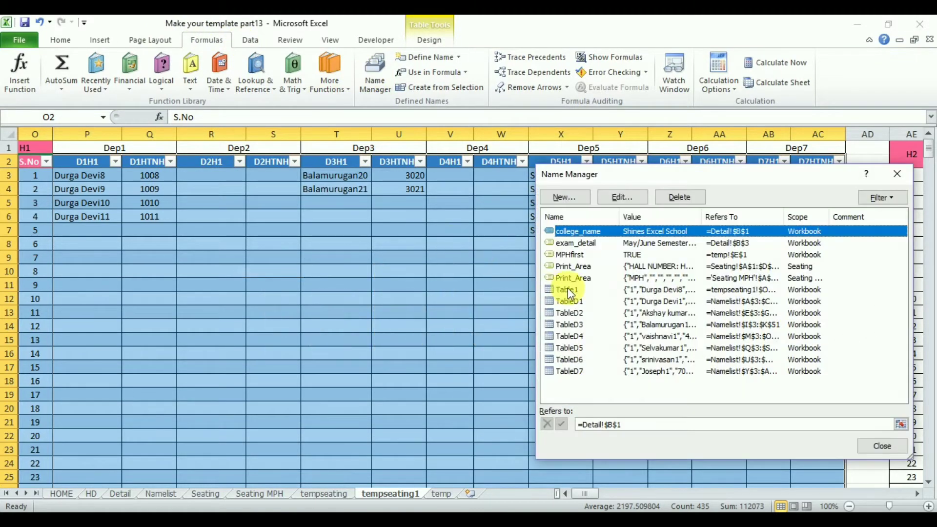
left_click(572, 290)
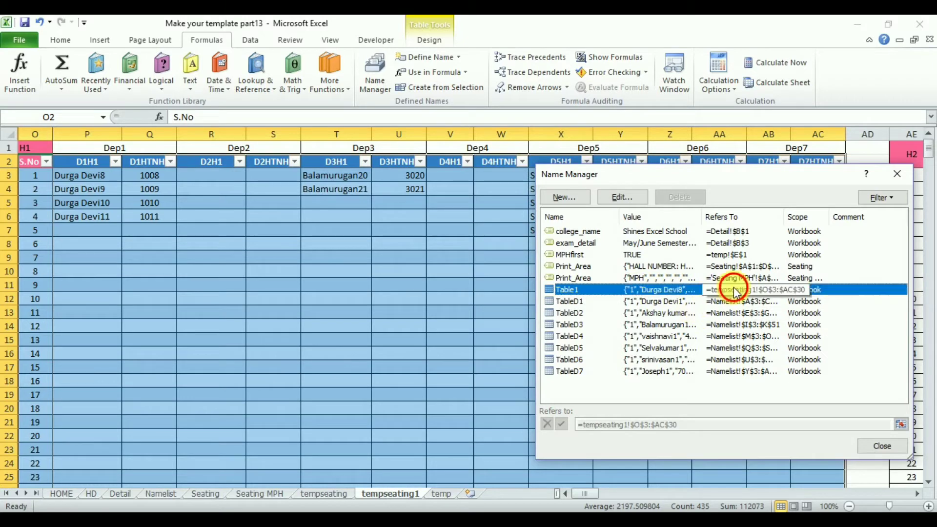
double_click(735, 290)
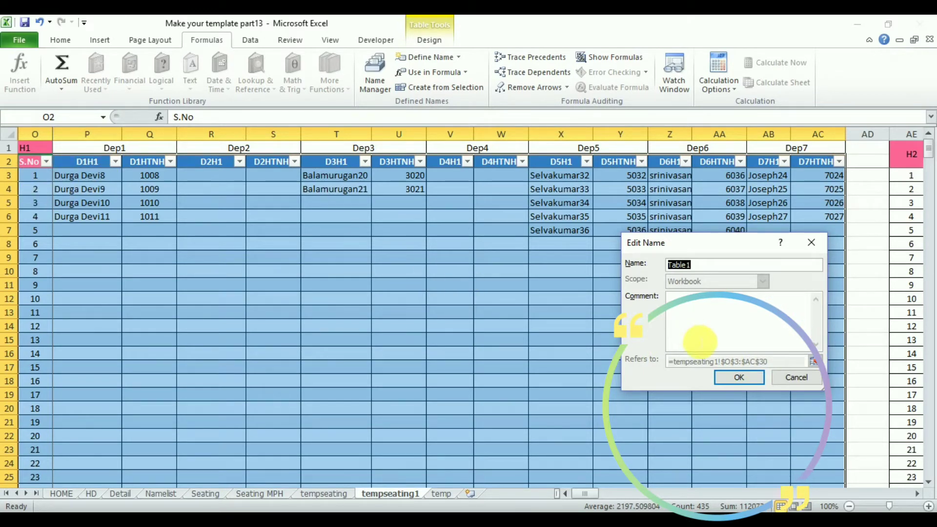
left_click(704, 266)
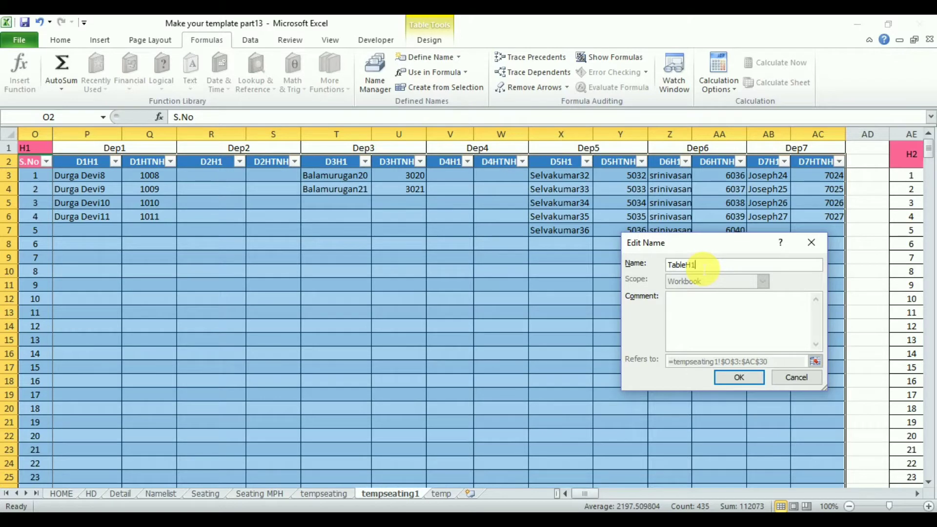
left_click(739, 377)
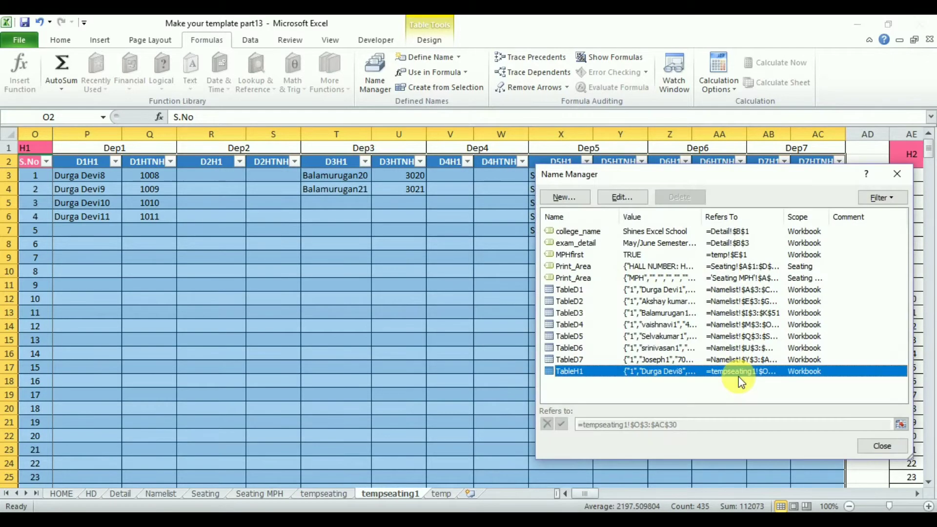
left_click(880, 447)
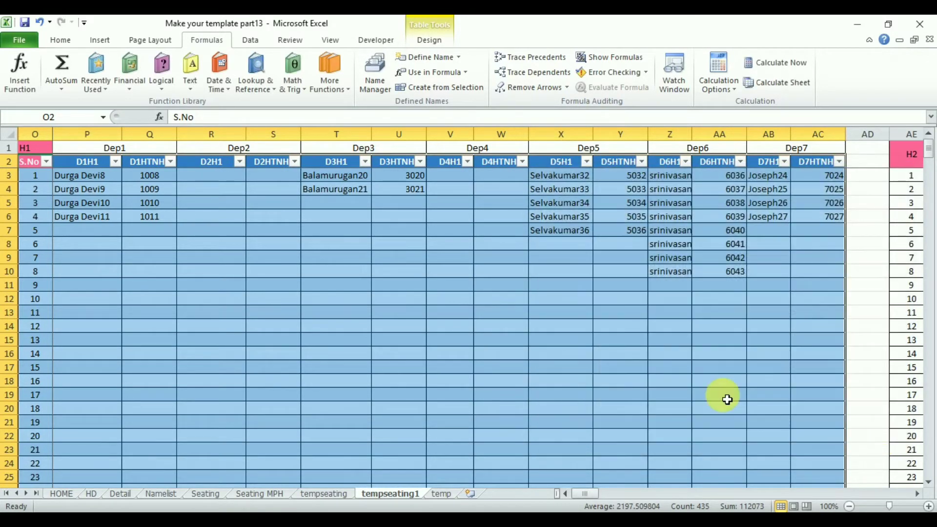
left_click(562, 353)
Enter the formula =P31 in cell Q59 beside D1 to reference the Dep1 count
left_click(330, 40)
left_click_drag(930, 152, 931, 194)
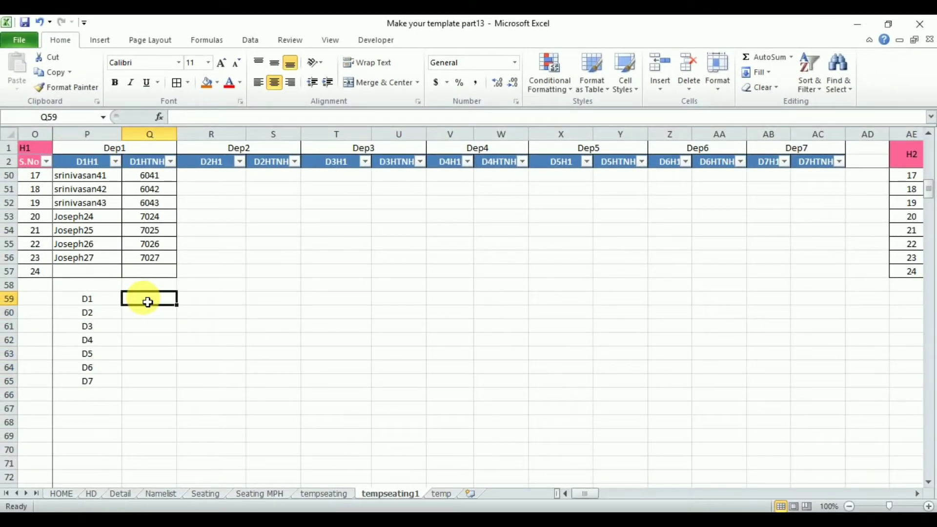
type("=")
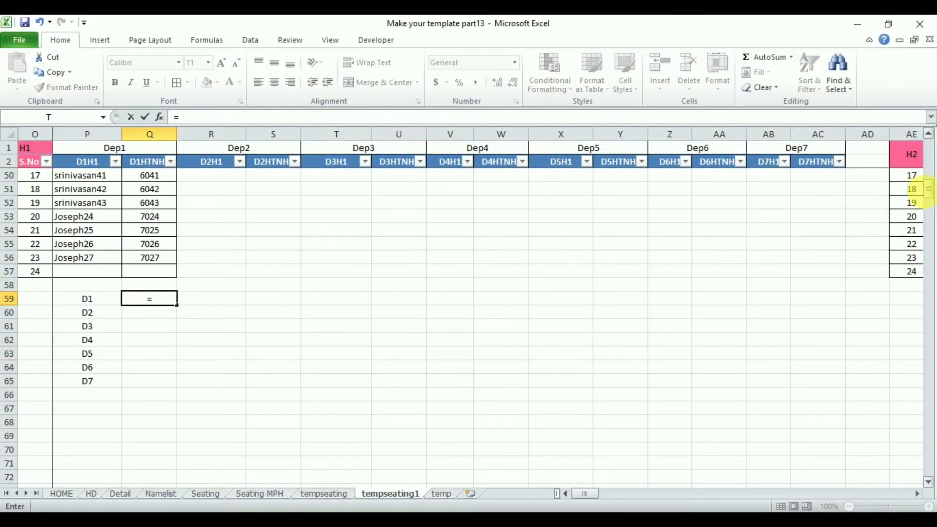
left_click_drag(929, 195, 931, 174)
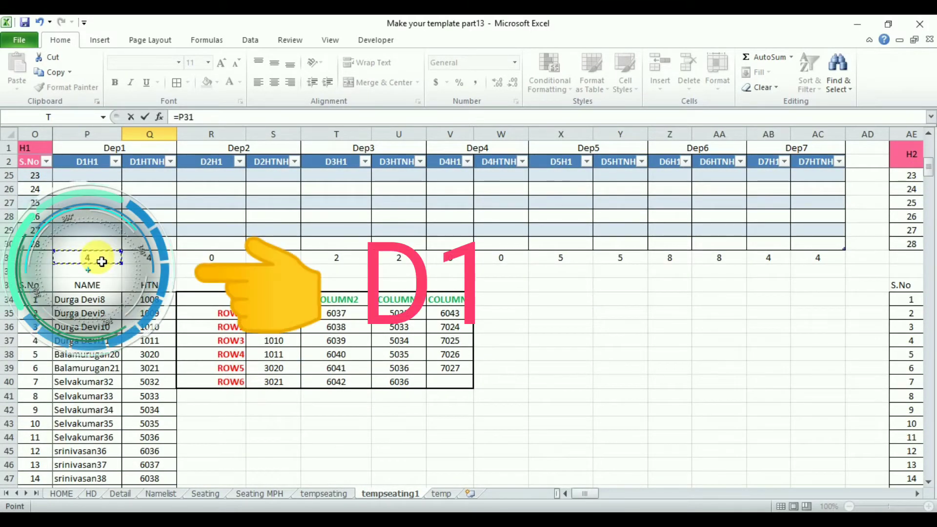
key("Return")
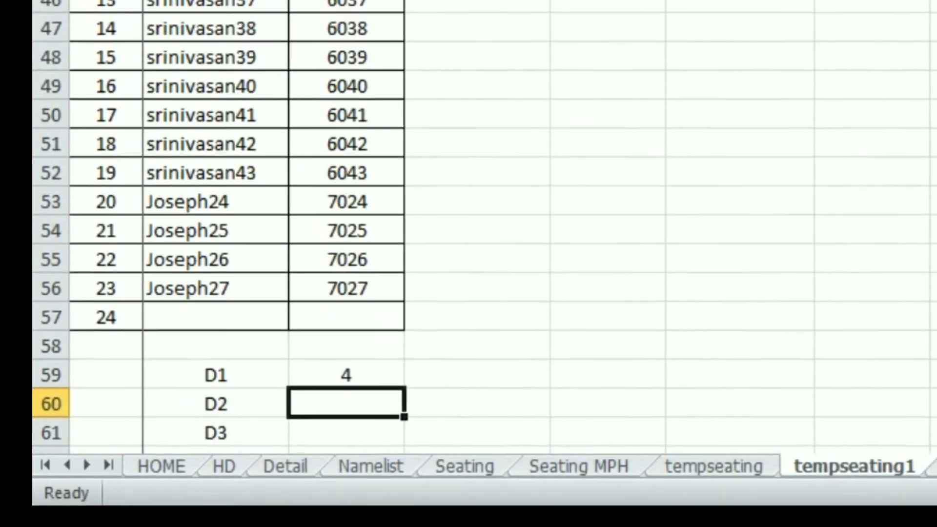
Link the D2, D3 and D4 counts in Q60:Q62 with the formulas =R31, =T31 and =V31
left_click(376, 383)
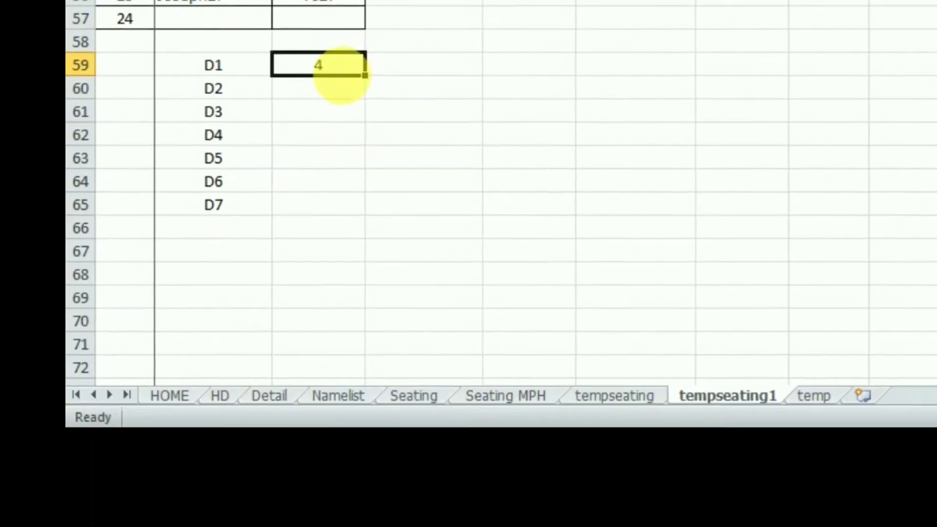
left_click(342, 95)
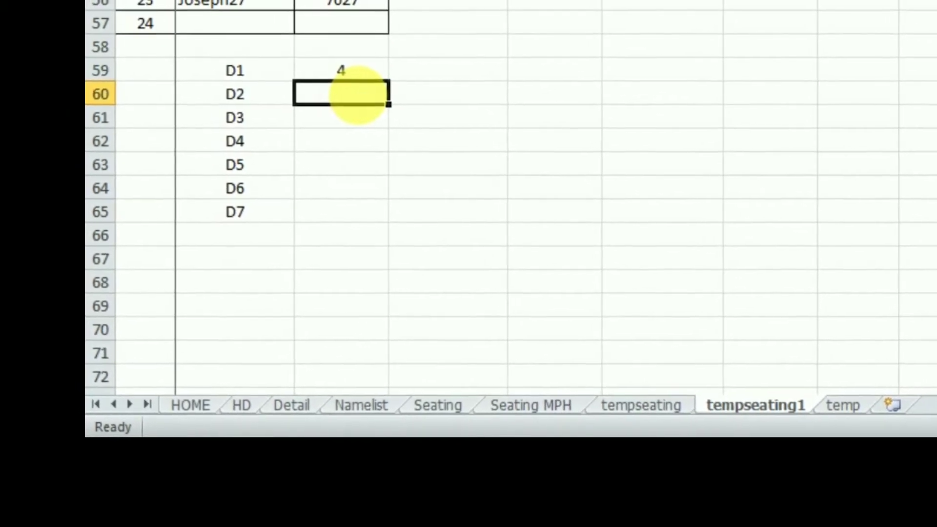
type("=R31")
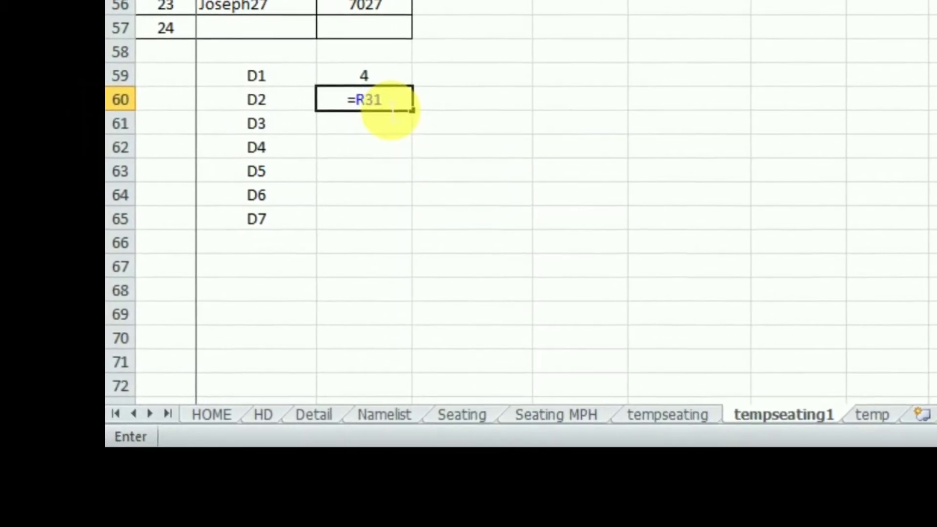
key("Return")
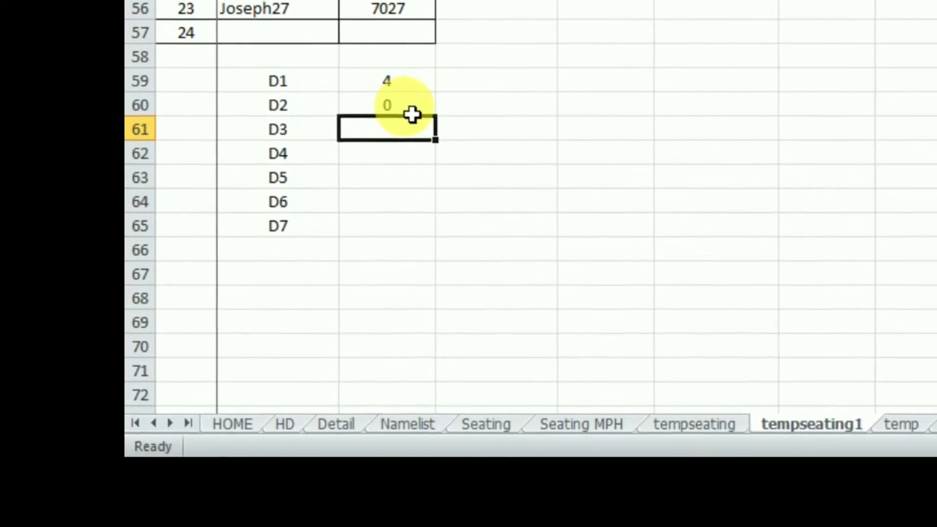
type("=T31")
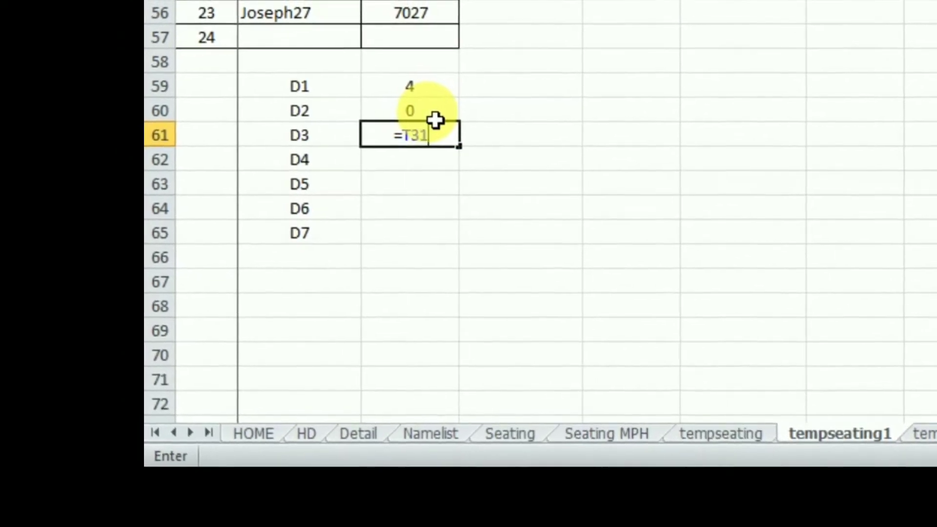
key("Return")
type("=V")
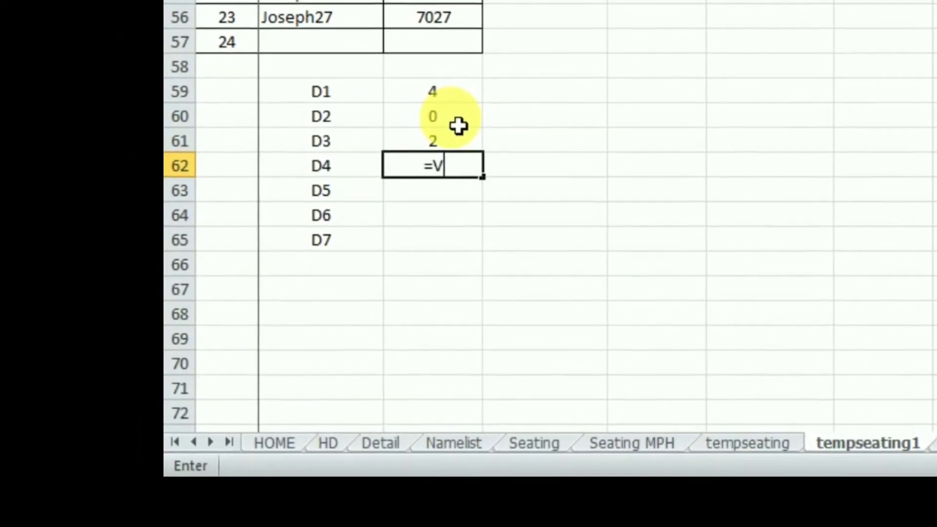
type("31")
key("Return")
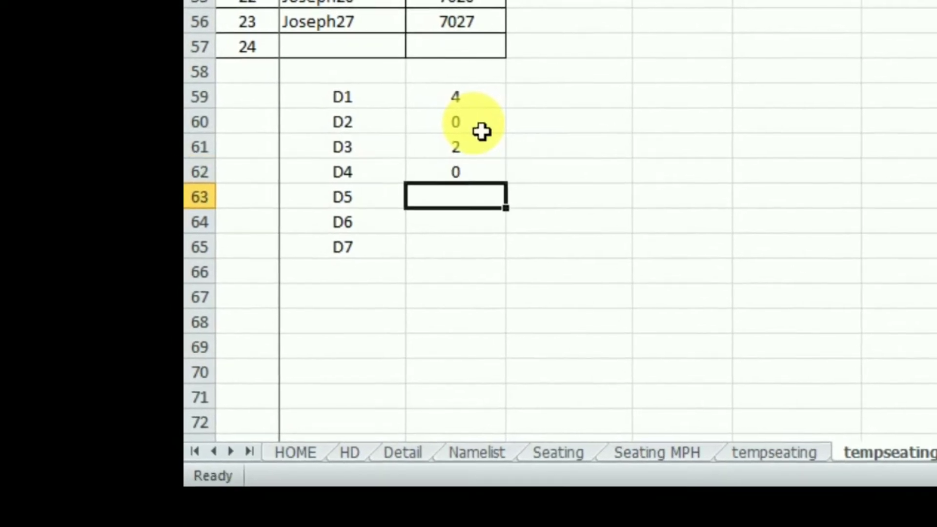
Link the D5, D6 and D7 counts in Q63:Q65 with the formulas =X31, =Z31 and =AB31
type("=X31")
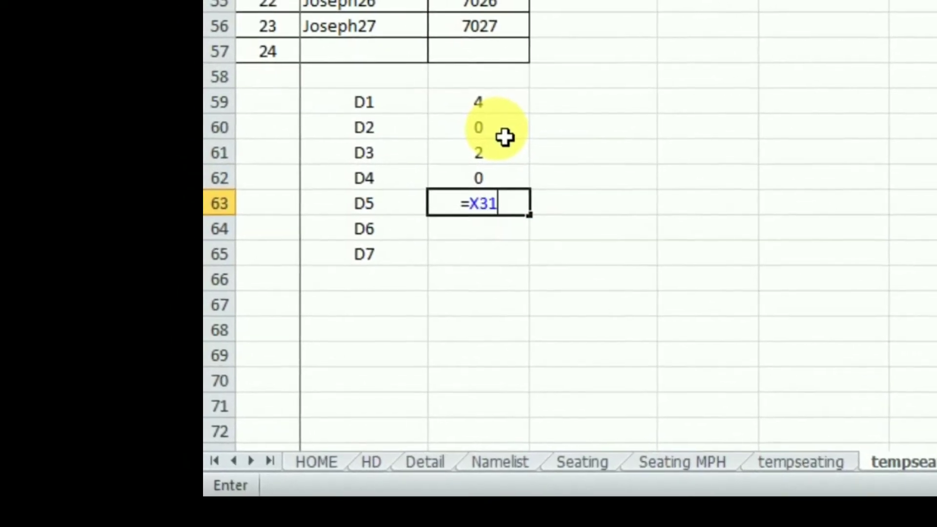
key("Return")
type("=")
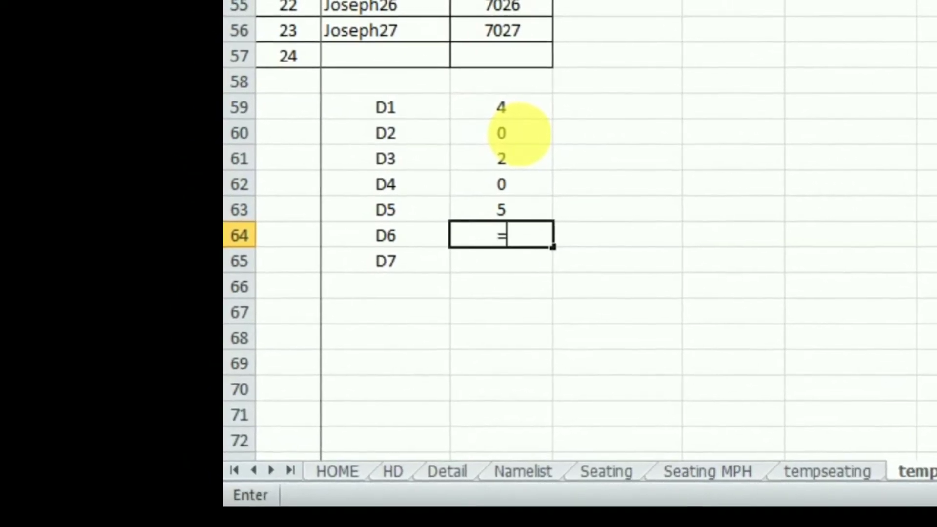
type("Z31")
key("Return")
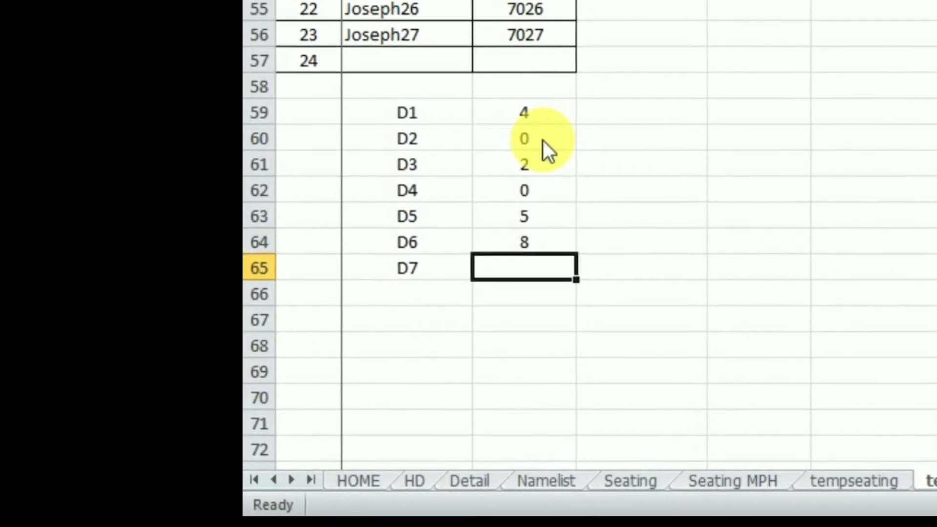
type("=AB3")
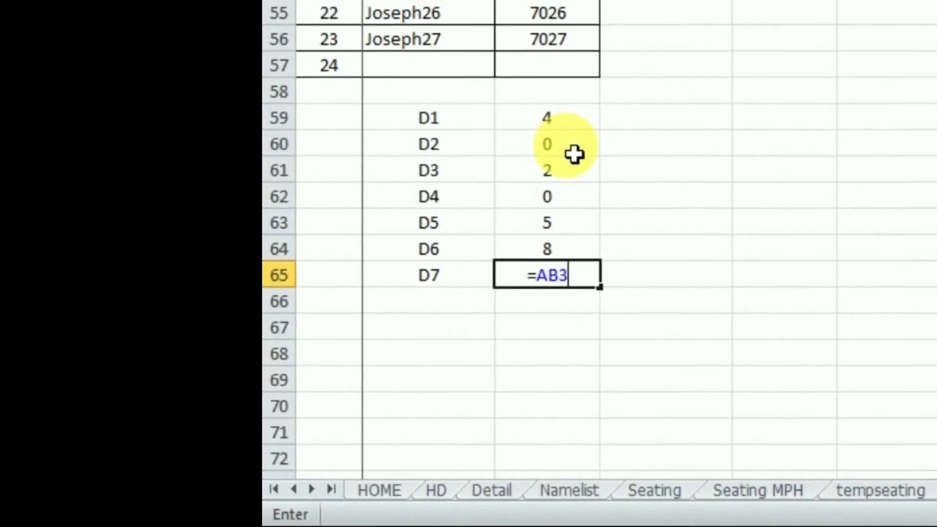
type("1")
key("Return")
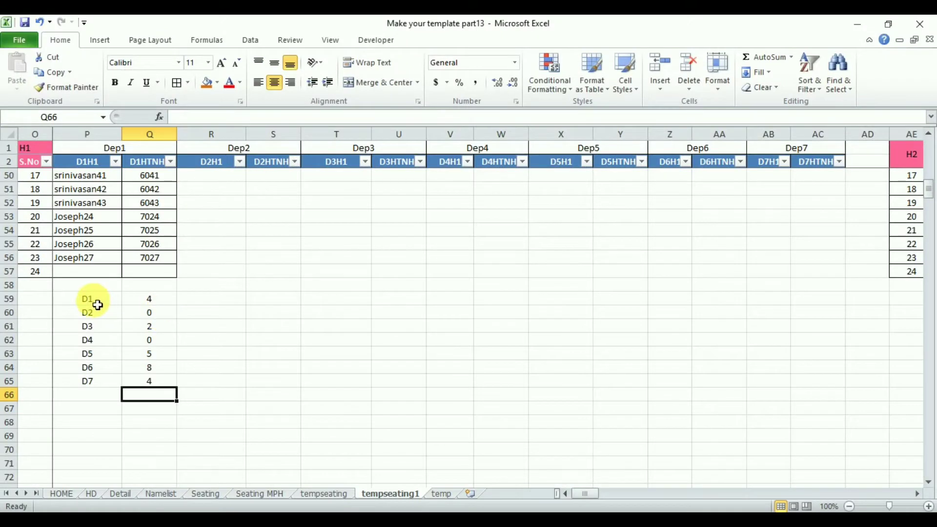
Apply borders and a light blue fill to the department count list P59:Q65
left_click_drag(97, 305, 149, 381)
left_click(175, 86)
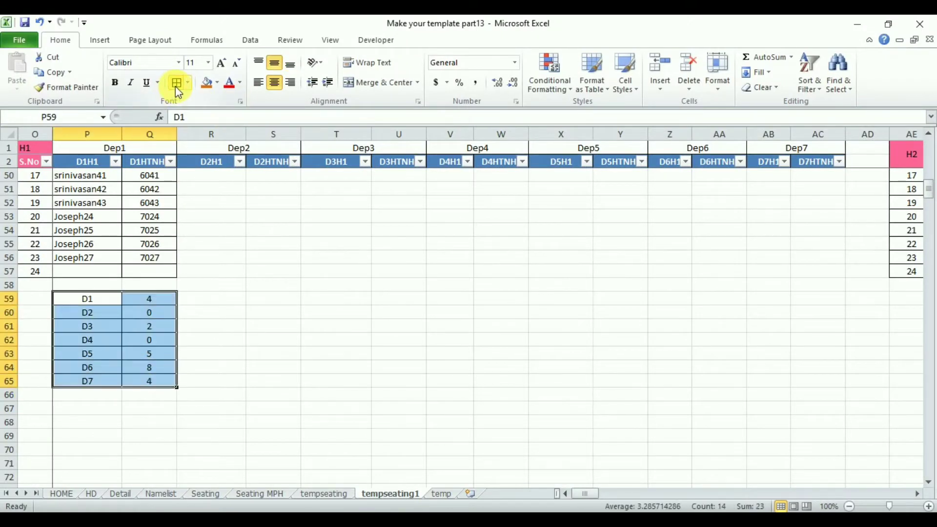
left_click(217, 82)
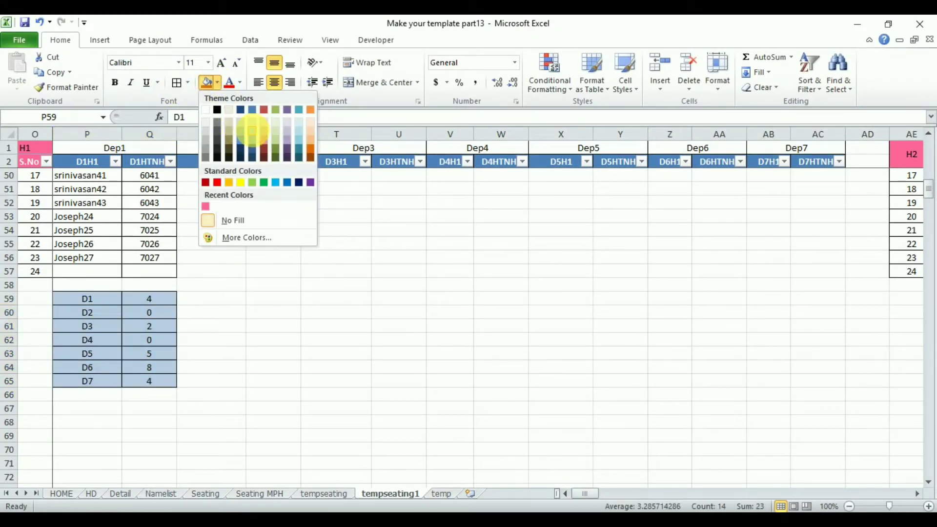
left_click(253, 132)
left_click(380, 341)
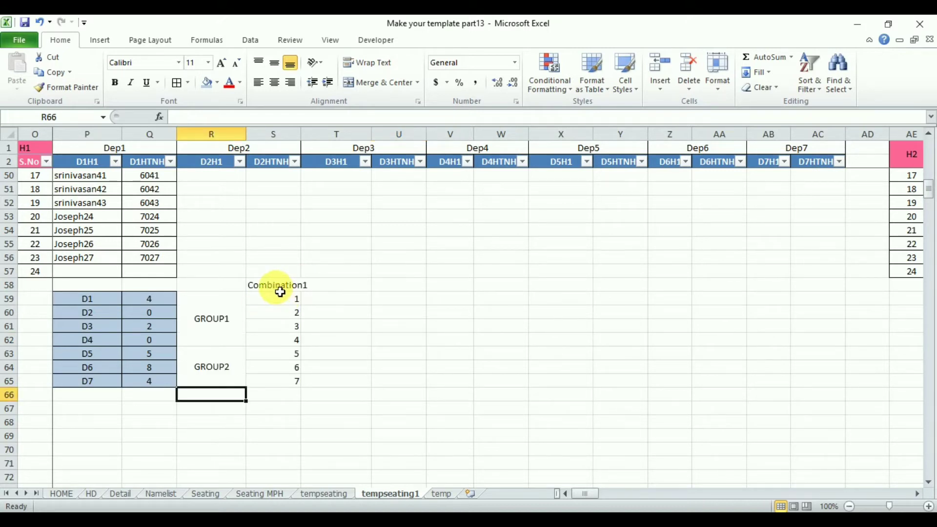
Center the Combination1 column S58:S65 and extend the row 58 headers through Combination7 in Y58
left_click(280, 292)
left_click_drag(287, 292, 283, 387)
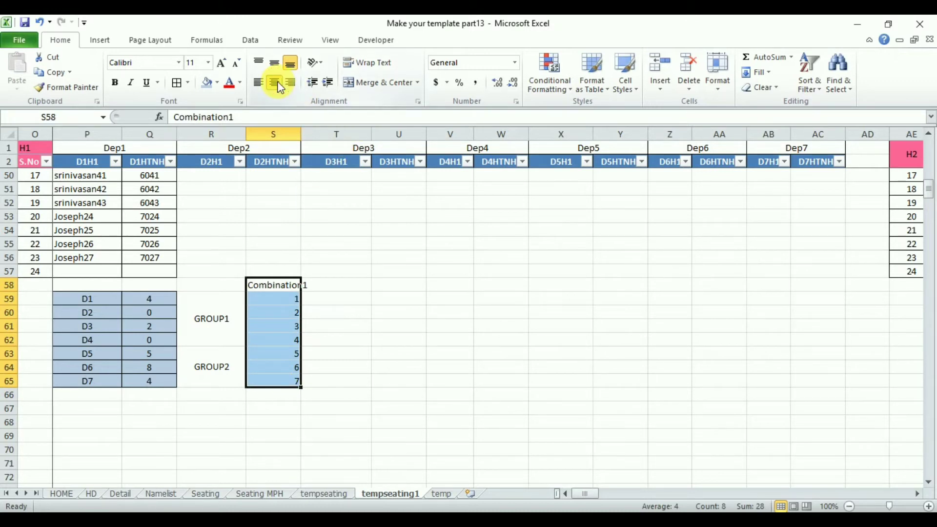
left_click(348, 290)
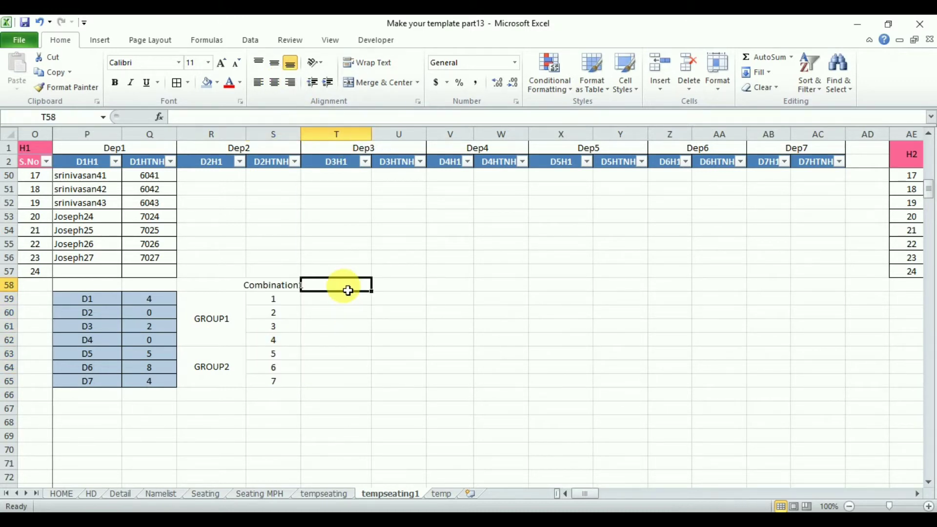
left_click(297, 291)
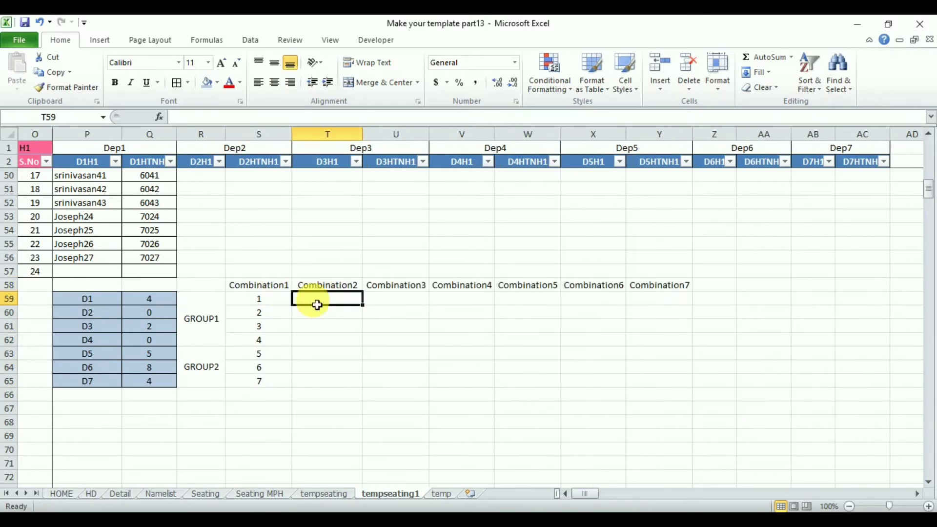
Enter 2, 3, 4, 5, 1, 6, 7 under Combination2 in T59:T65, and format the group grid R59:Y65 with borders, centering and two teal fills
type("2")
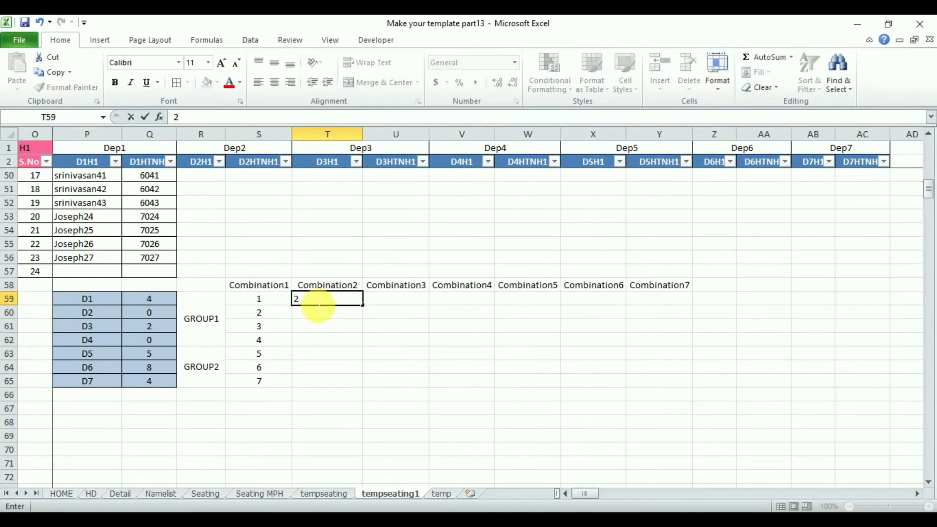
key("Return")
type("3")
key("Return")
type("4")
key("Return")
type("5")
key("Return")
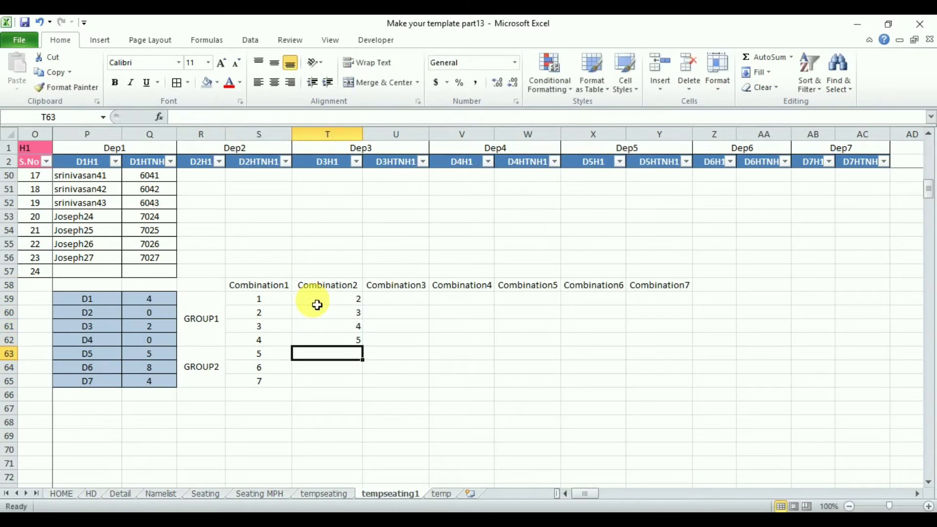
type("1")
key("Return")
type("6")
key("Return")
type("7")
key("Return")
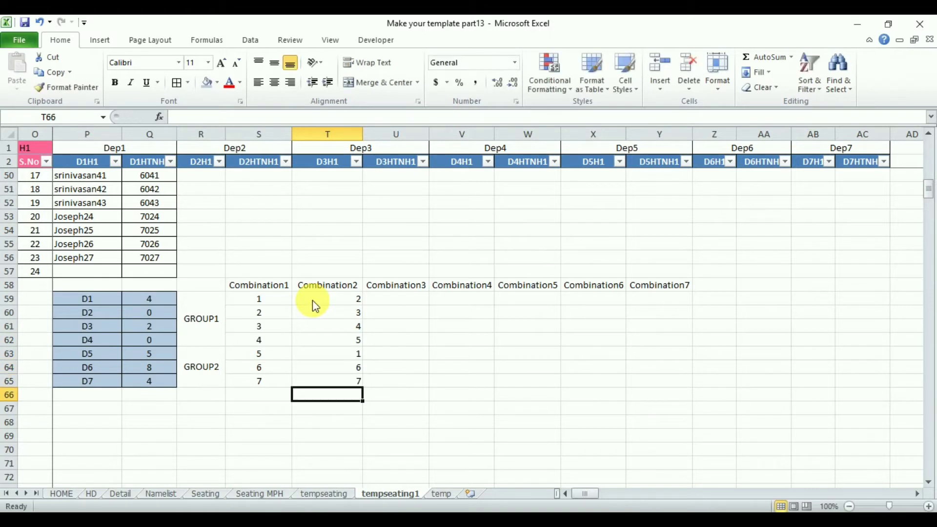
left_click_drag(215, 307, 662, 328)
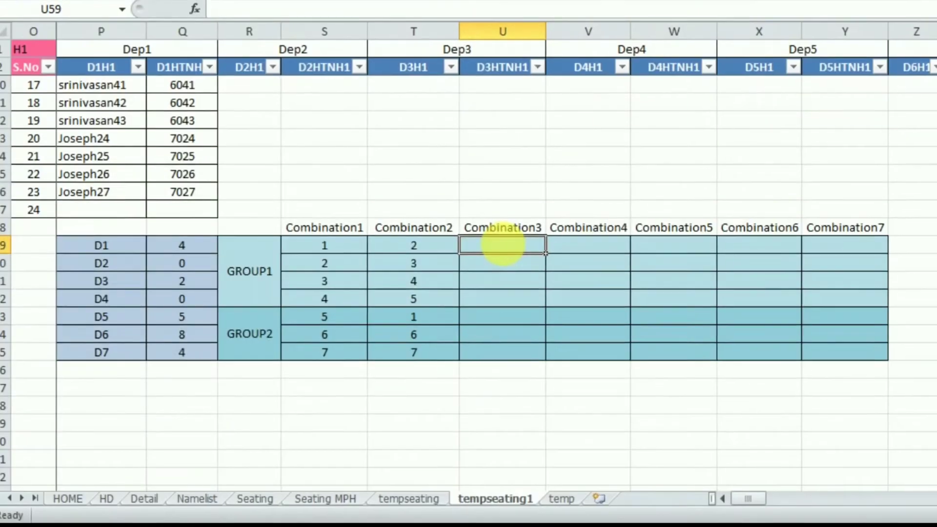
Fill the Combination3 column U59:U65 with 3, 4, 5, 6, 1, 2, 7
type("3")
key("Return")
type("4")
key("Return")
type("5")
key("Return")
type("6")
key("Return")
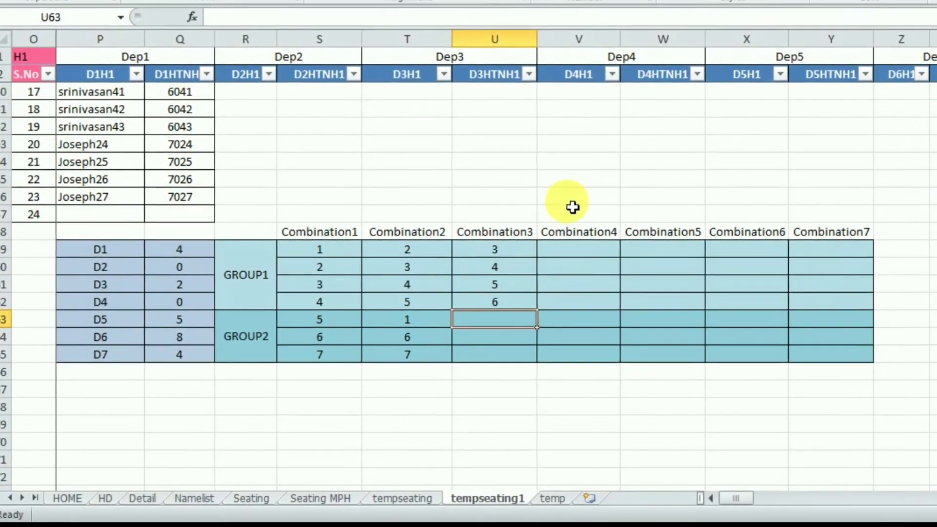
type("1")
key("Return")
type("2")
key("Return")
type("7")
key("ctrl+Return")
key("Return")
Fill the Combination4 column V59:V65 with 4, 5, 6, 7, 1, 2, 3
left_click(574, 252)
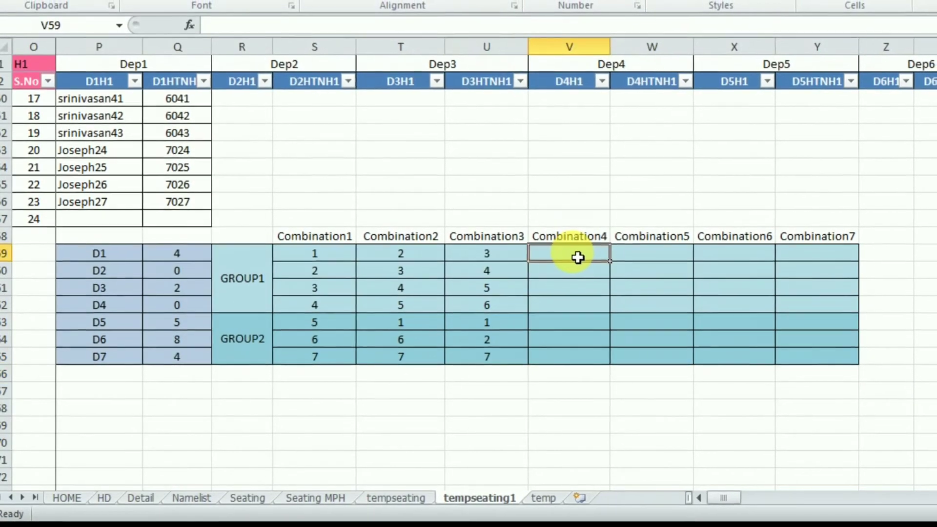
type("4")
key("Return")
type("5")
key("Return")
type("6")
key("Return")
type("7")
key("Return")
type("1")
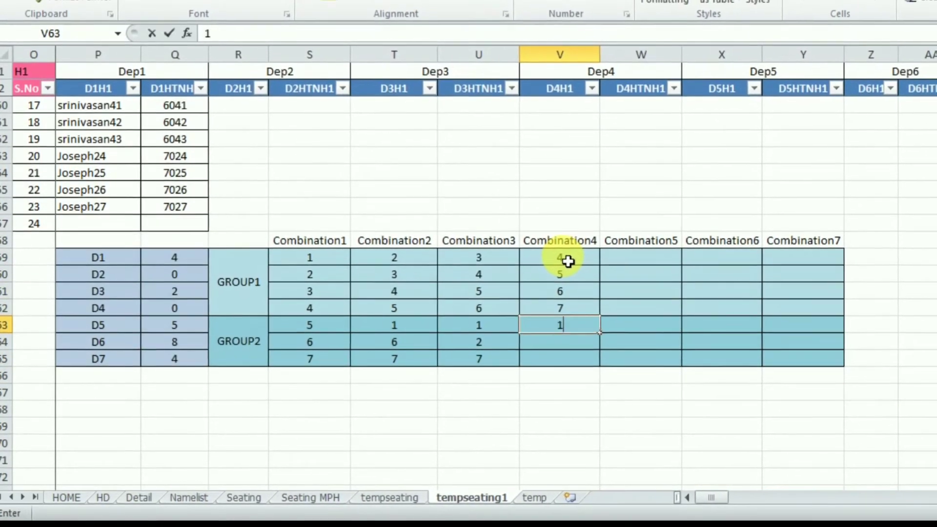
key("Return")
type("2")
key("Return")
type("3")
key("Return")
Fill the Combination5 column W59:W65 with 1, 5, 6, 7, 2, 3, 4
left_click(628, 261)
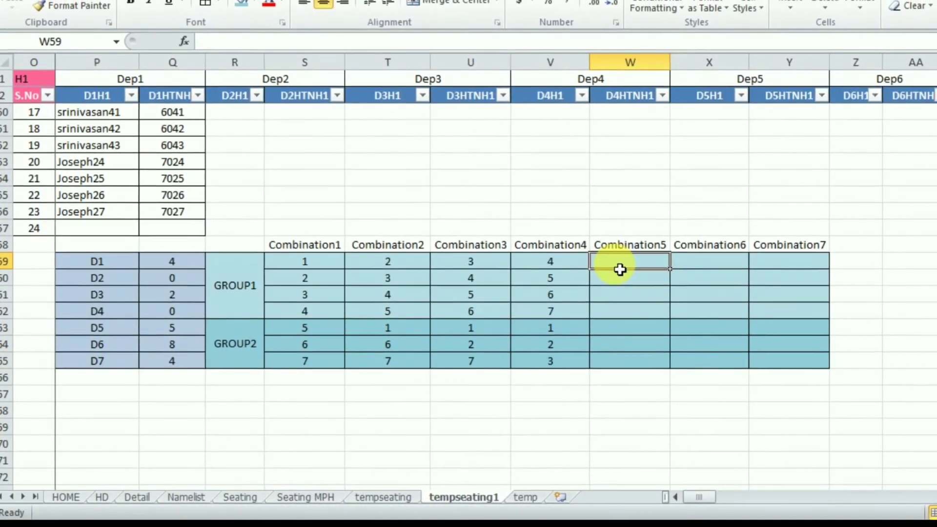
type("5")
key("BackSpace")
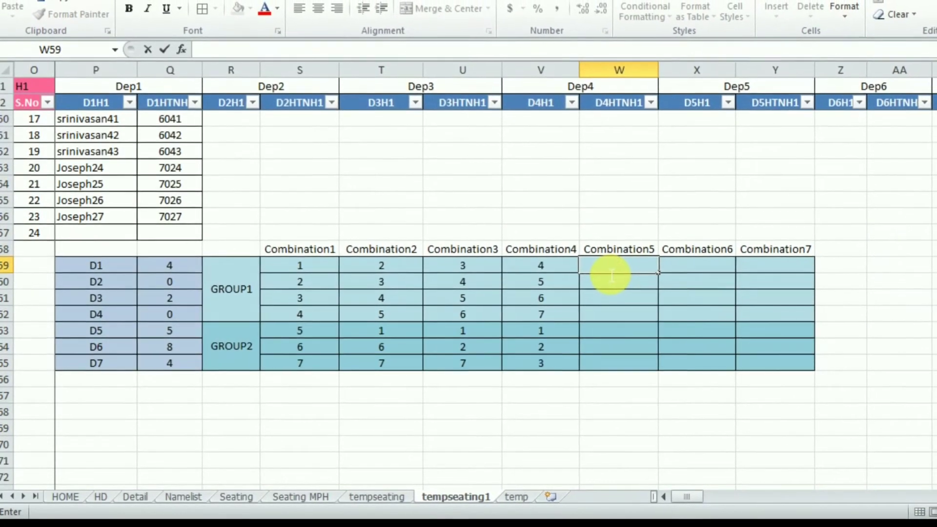
type("1")
key("Return")
type("5")
key("Return")
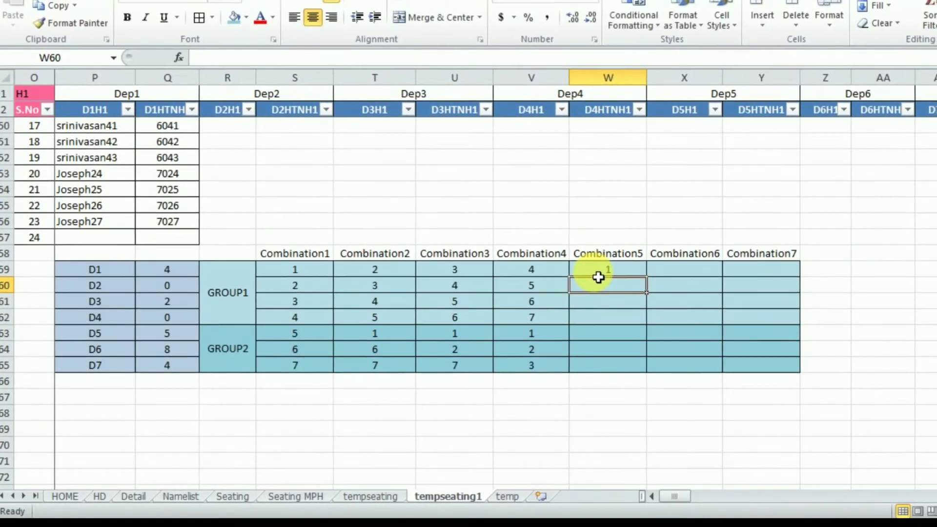
type("6")
key("Return")
type("7")
key("Return")
type("2")
key("Return")
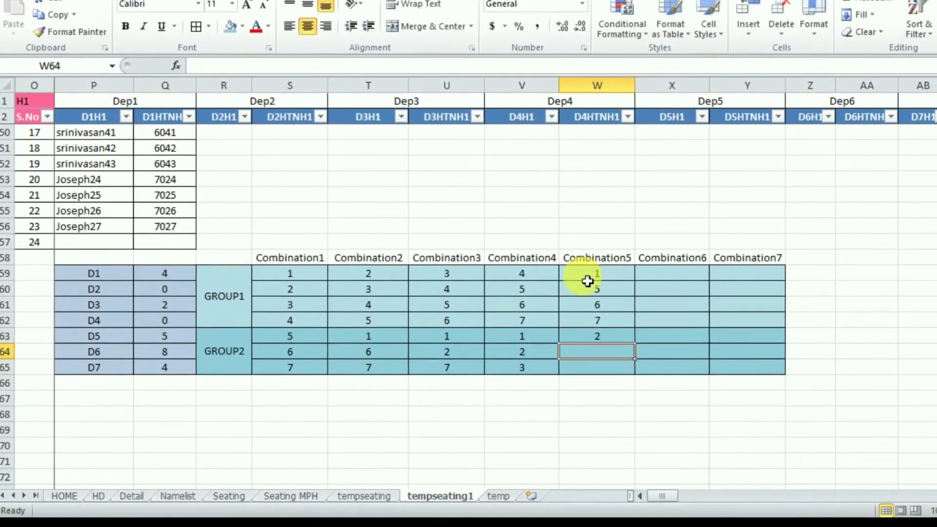
type("3")
key("Return")
type("4")
key("Return")
Fill the Combination6 column X59:X65 with 1, 2, 6, 7, 3, 4, 5
left_click(655, 277)
type("1")
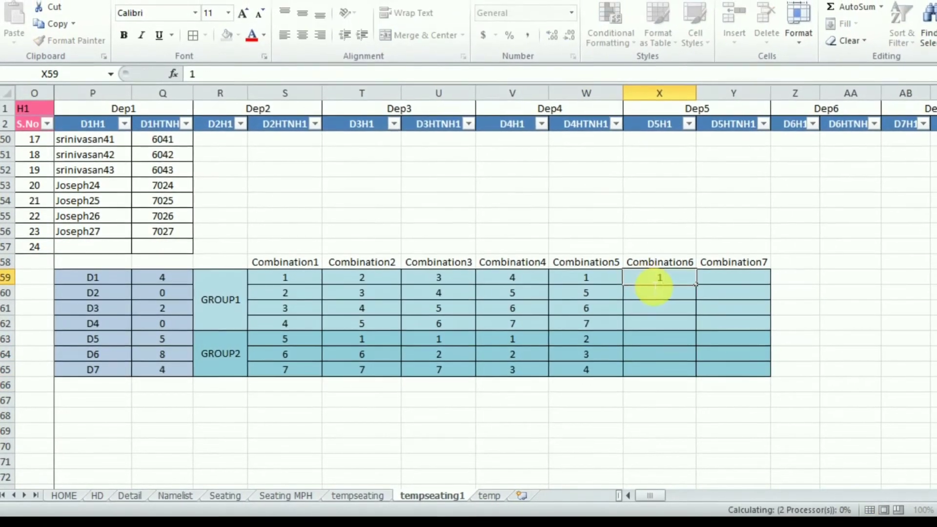
key("Return")
type("2")
key("Return")
type("6")
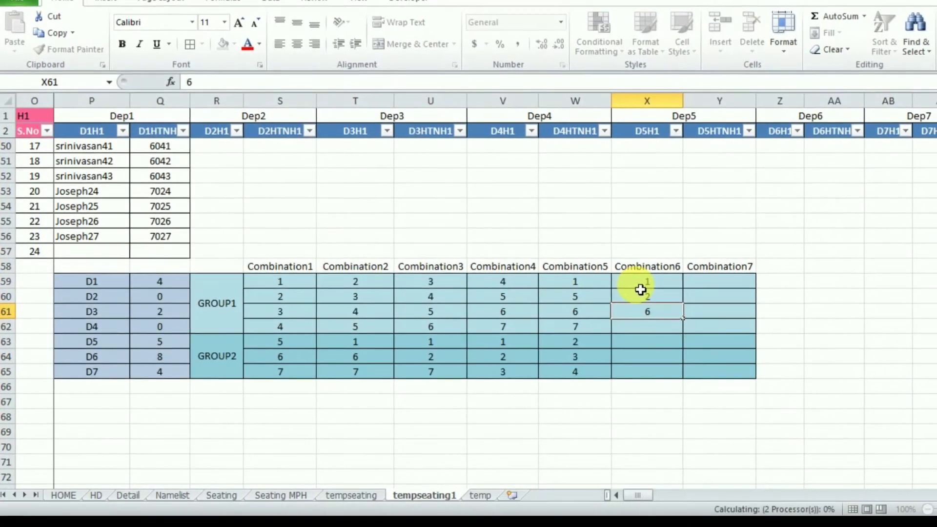
key("Return")
type("7")
key("Return")
type("3")
key("Return")
type("4")
key("Return")
type("5")
key("Return")
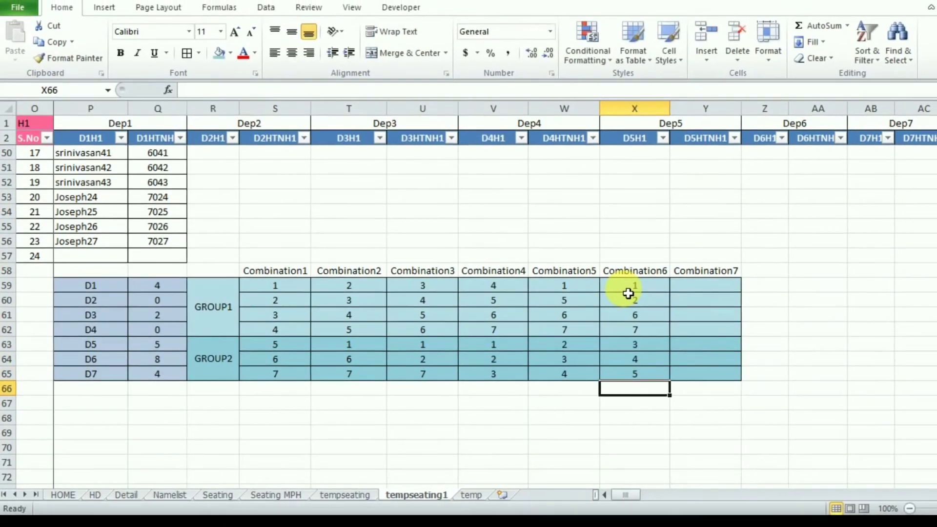
Fill the Combination7 column Y59:Y65 with 1, 2, 3, 7, 4, 5, 6
left_click(710, 284)
type("1")
key("Return")
type("2")
key("Return")
type("3")
key("Return")
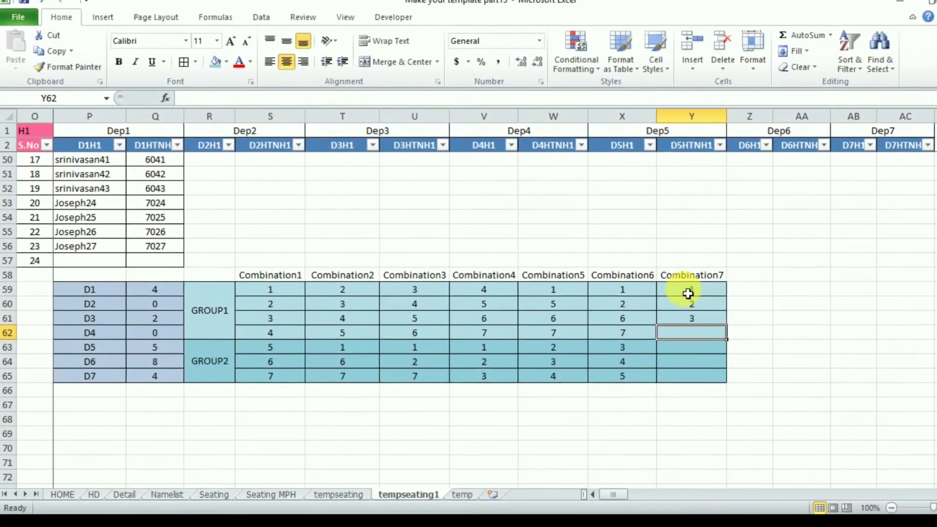
type("7")
key("Return")
type("4")
key("Return")
type("5")
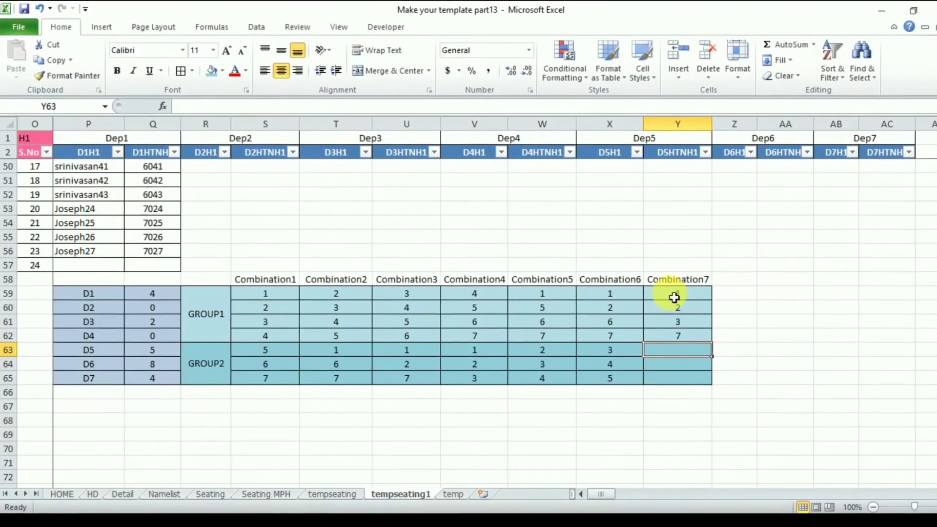
key("Return")
type("6")
key("ctrl+Return")
left_click(786, 353)
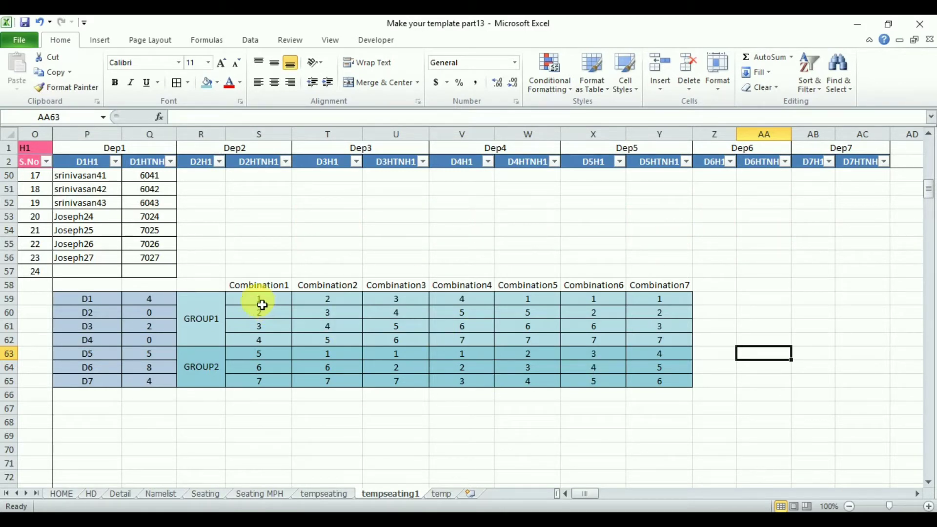
Label cell R66 below the GROUP2 block as DIFFERENCE
left_click(206, 398)
type("D")
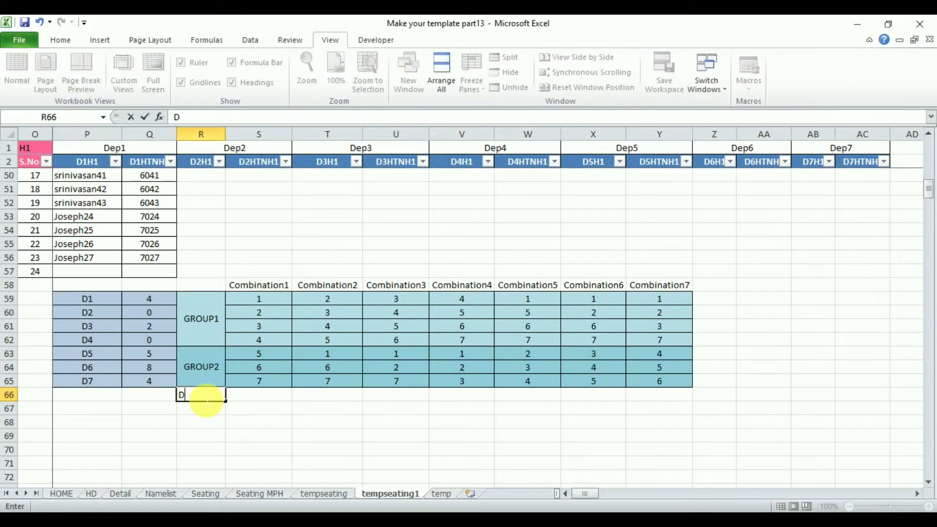
type("IFFERENCE")
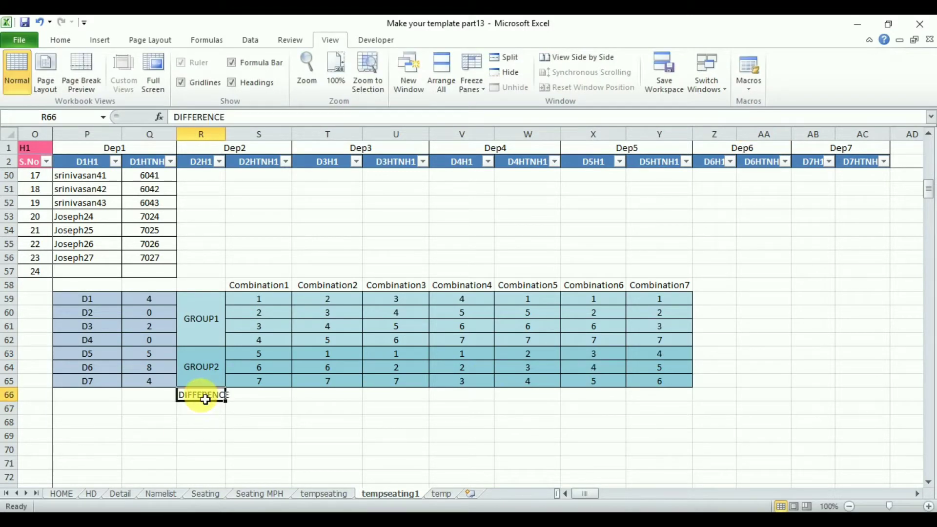
Enter =SUM(Q59:Q62)-SUM(Q63:Q65) in S66 as the Combination1 difference and centre the cell
left_click(268, 398)
type("=SUM(")
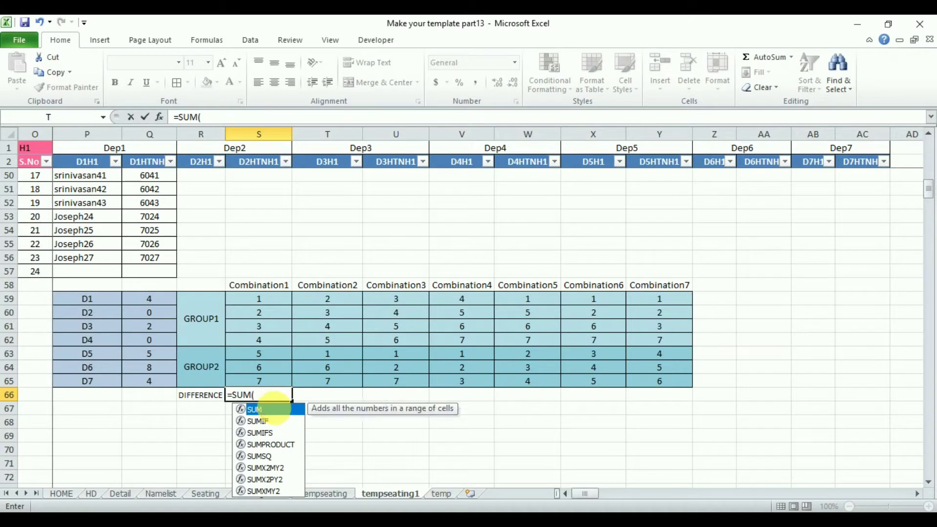
double_click(268, 409)
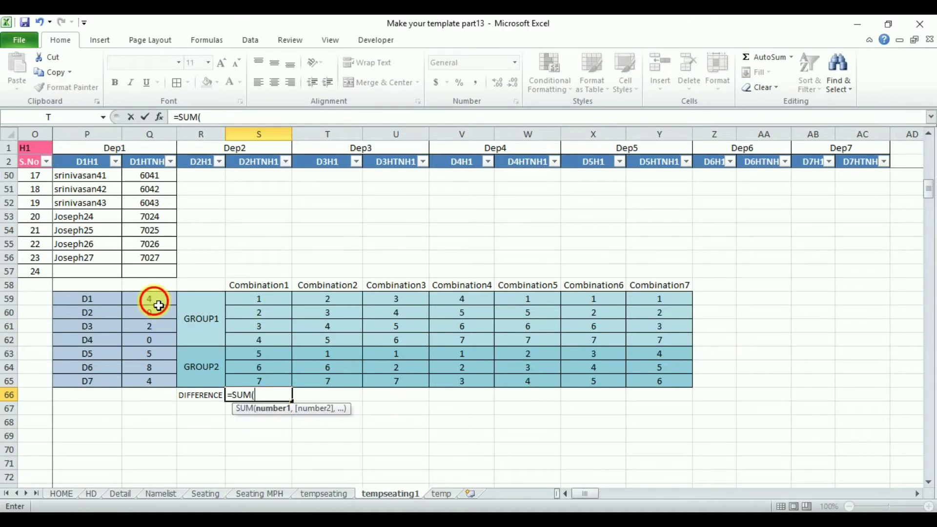
left_click_drag(159, 305, 161, 344)
type(")")
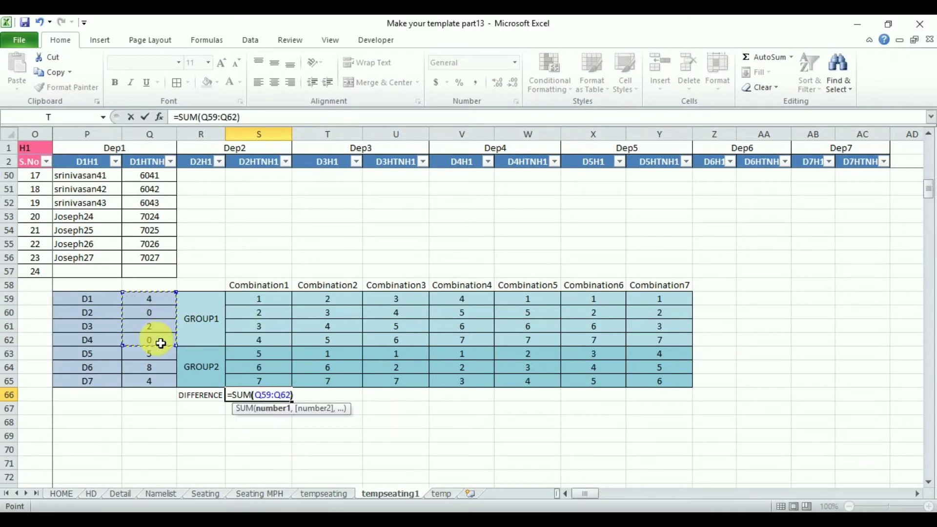
type("-SUM")
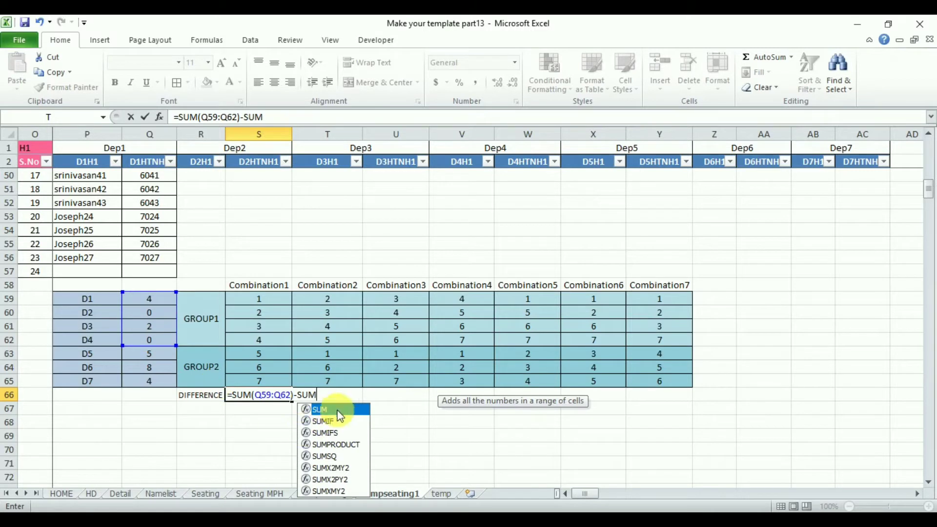
double_click(343, 410)
left_click_drag(159, 360, 167, 389)
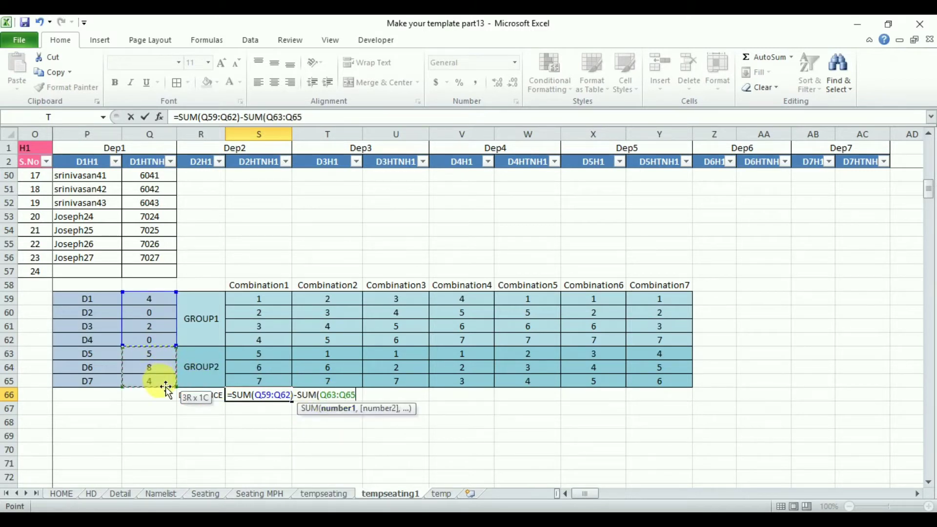
type(")")
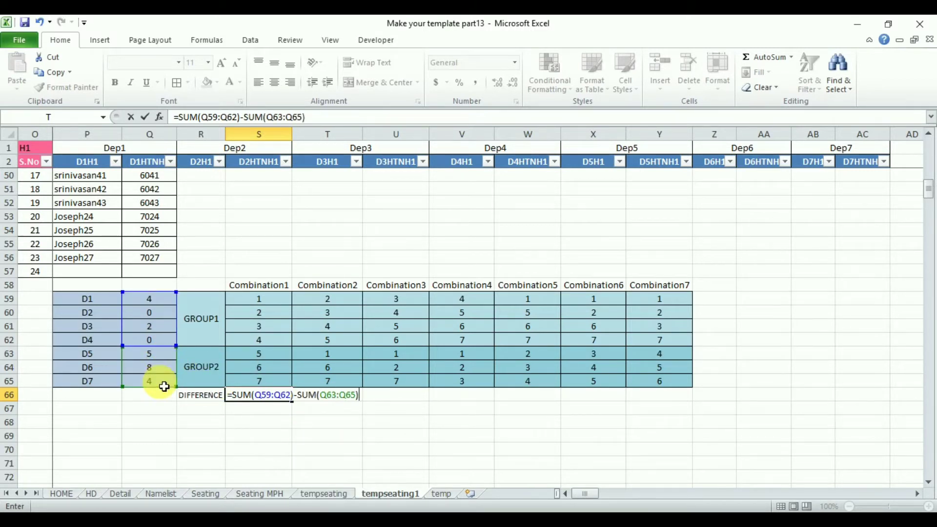
key("Return")
left_click(256, 396)
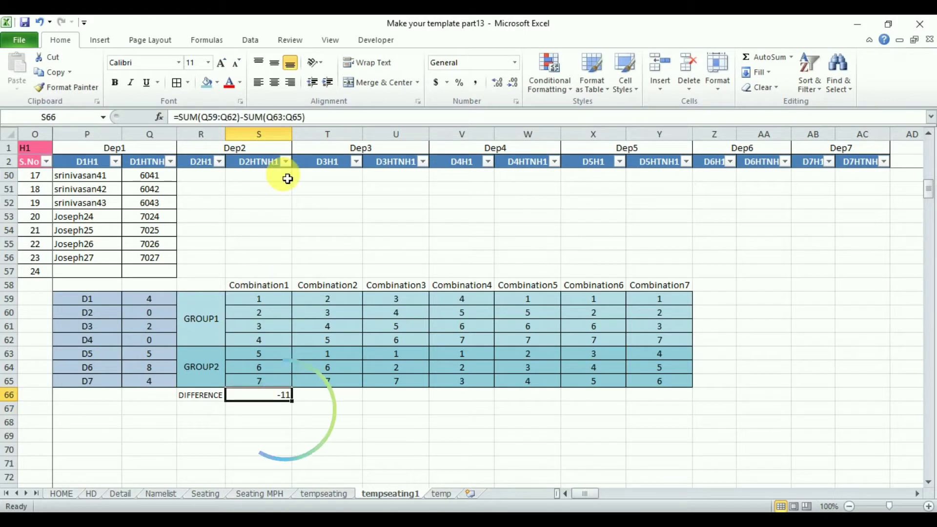
left_click(275, 84)
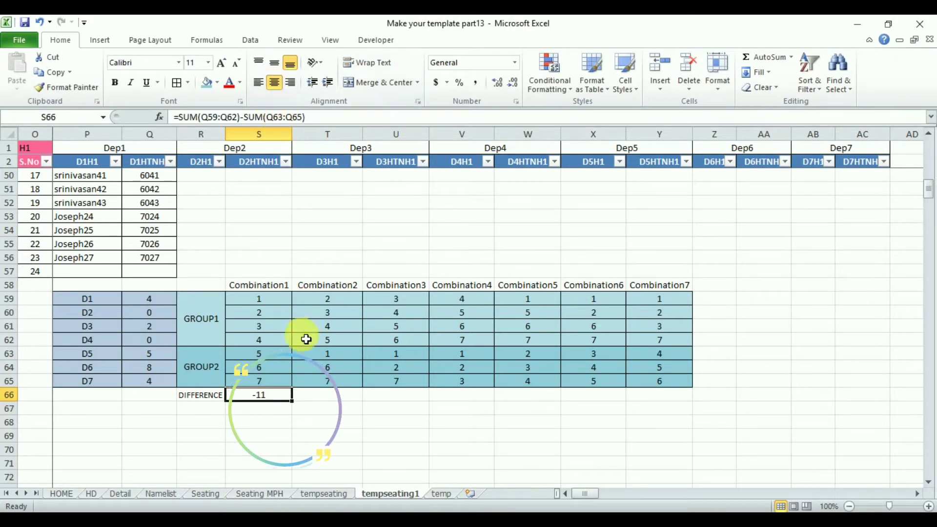
Wrap the S66 difference formula in ABS, making it =ABS(SUM(Q59:Q62)-SUM(Q63:Q65))
left_click(178, 117)
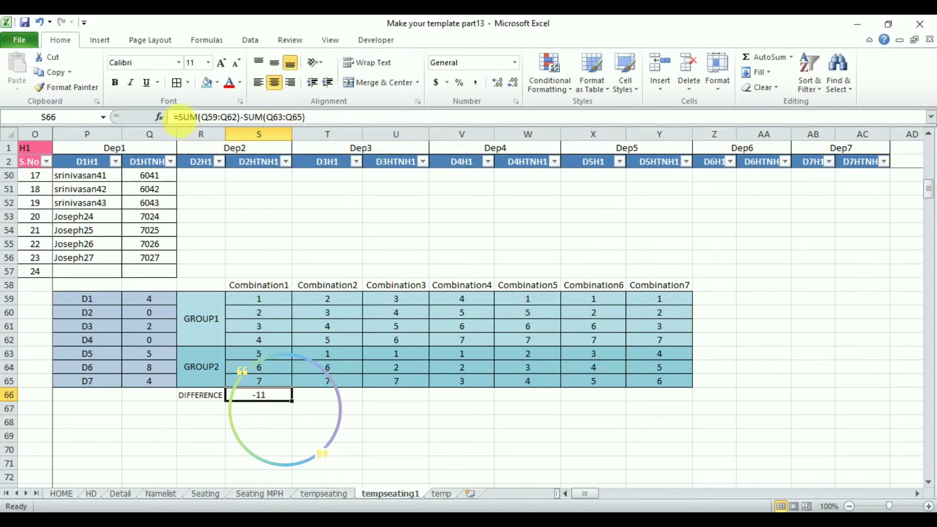
type("ABS")
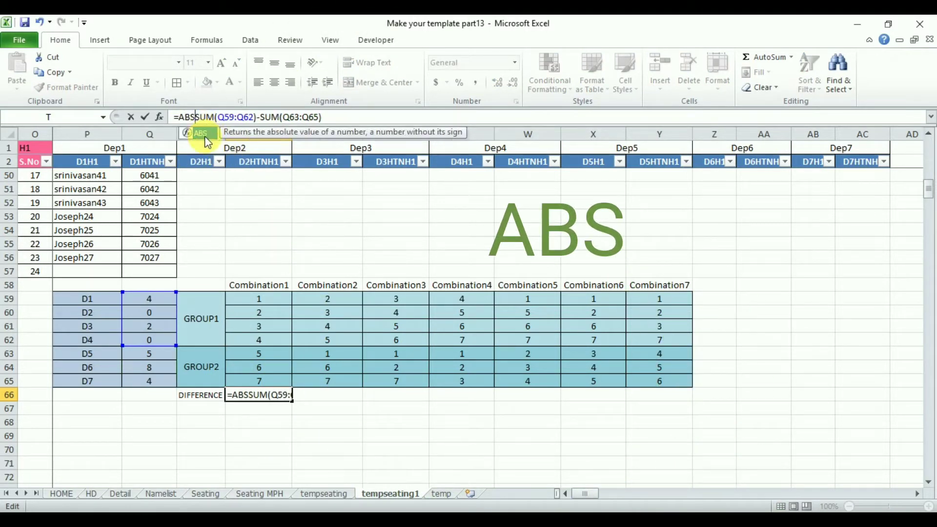
type("(")
left_click(332, 117)
type(")")
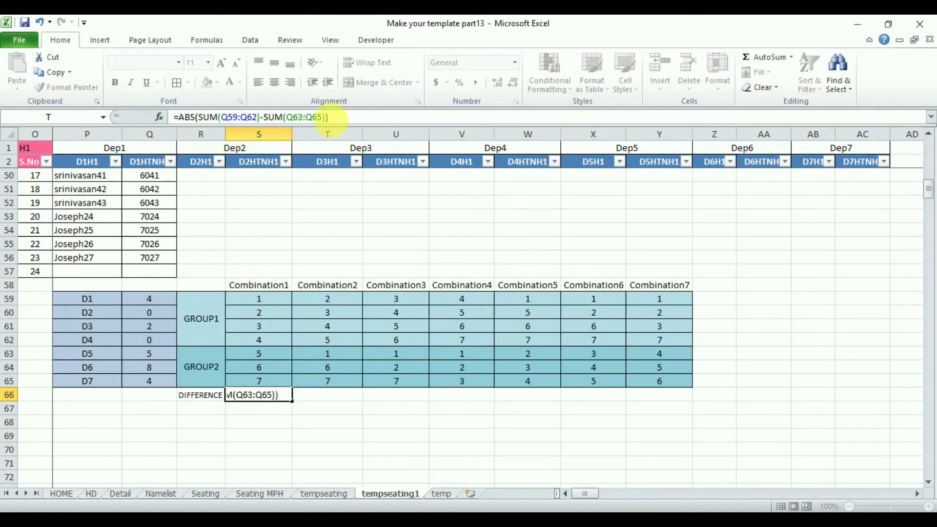
key("Return")
left_click(277, 396)
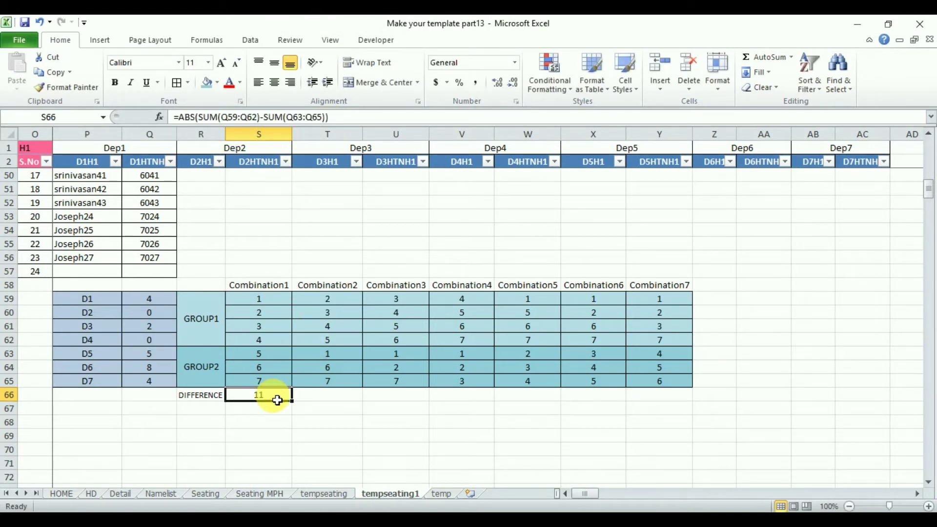
Enter =ABS((SUM(Q60:Q63)-SUM(Q59,Q64:Q65))) in T66 as the Combination2 difference and centre the cell
left_click(320, 400)
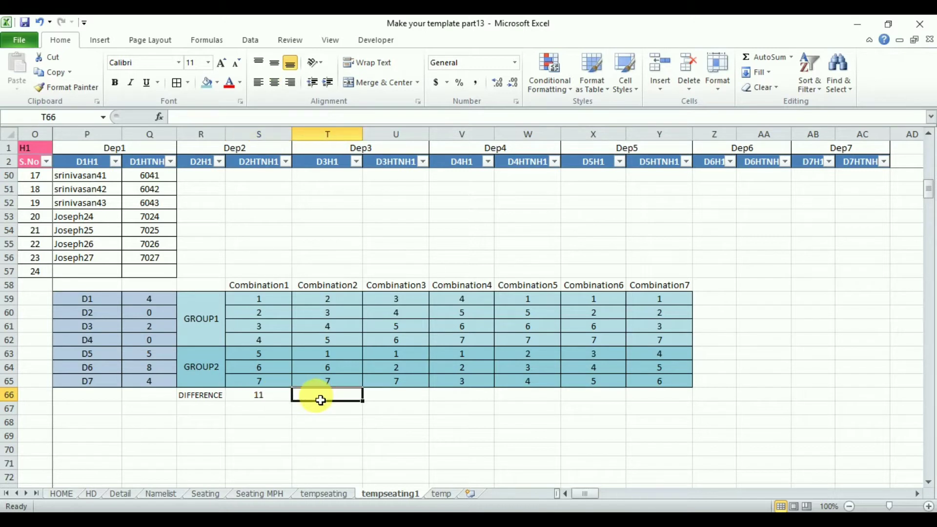
type("=ABS")
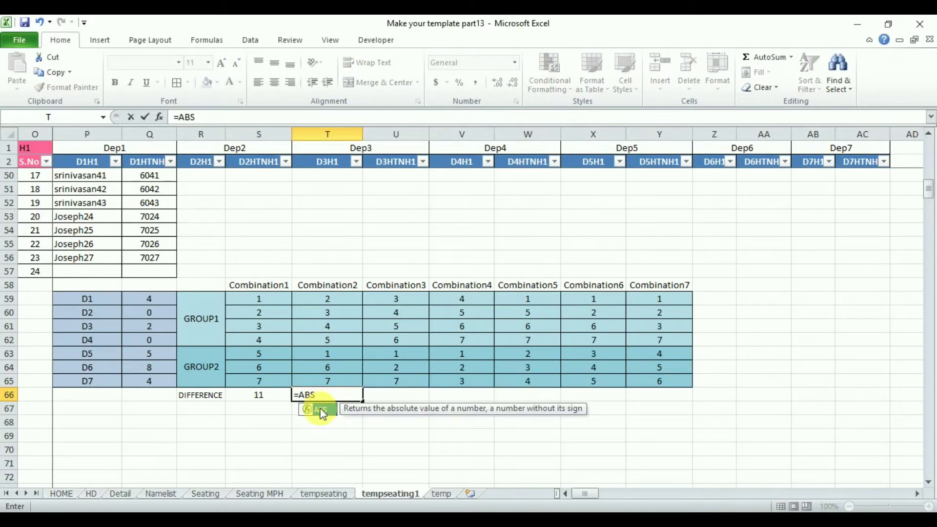
double_click(323, 414)
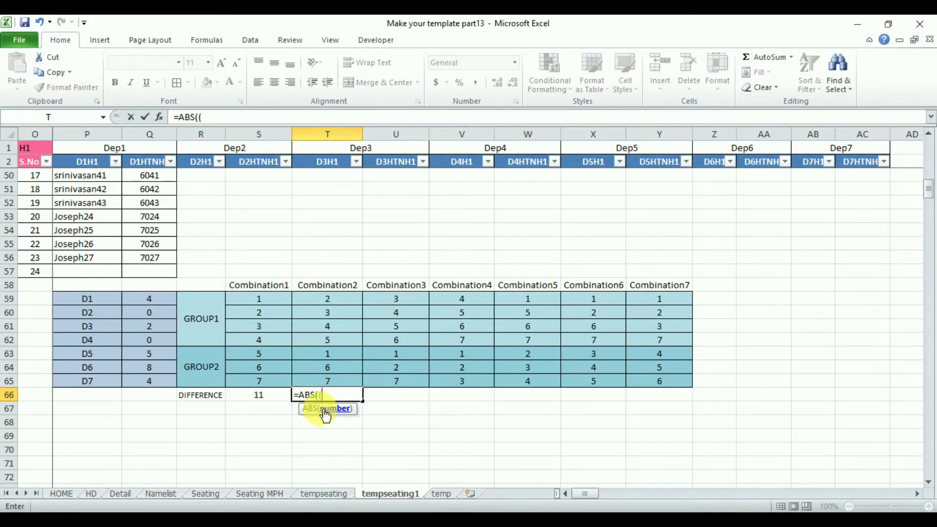
type("(SUM")
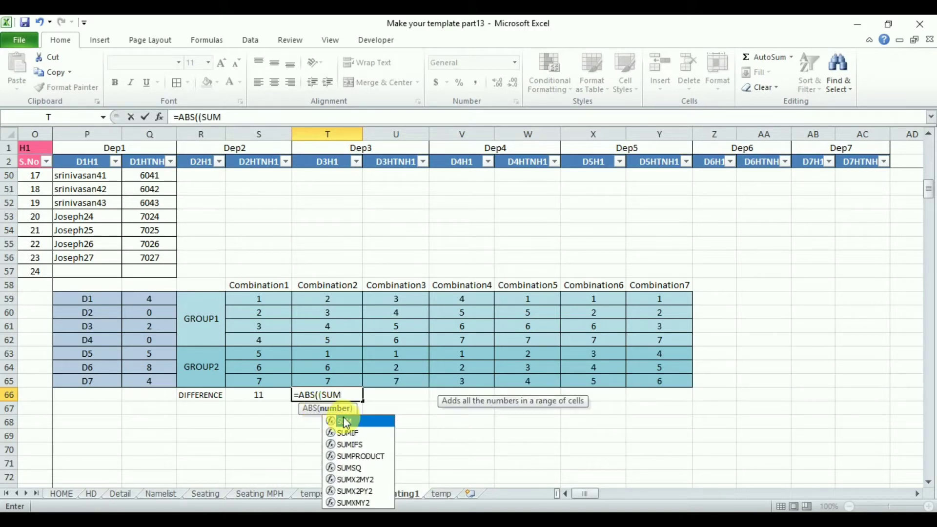
double_click(360, 422)
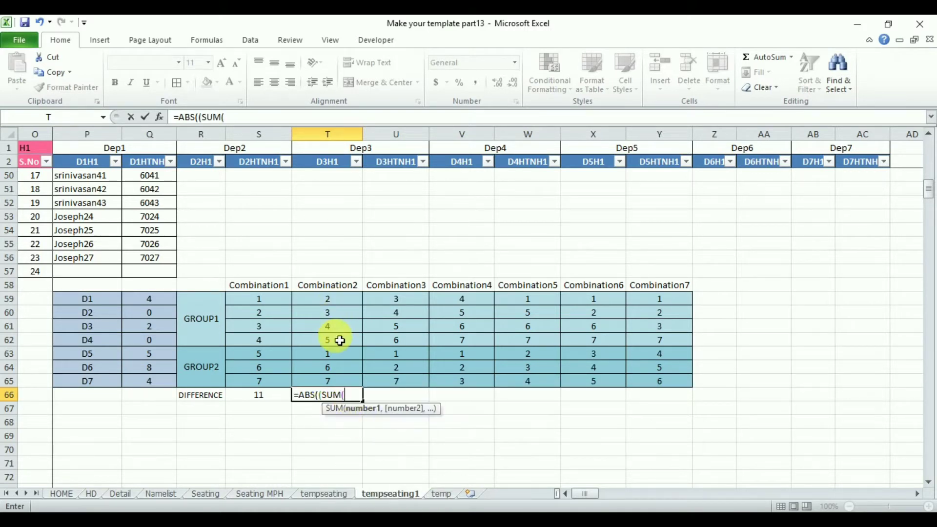
left_click_drag(163, 317, 166, 367)
type(")-SUM(Q59")
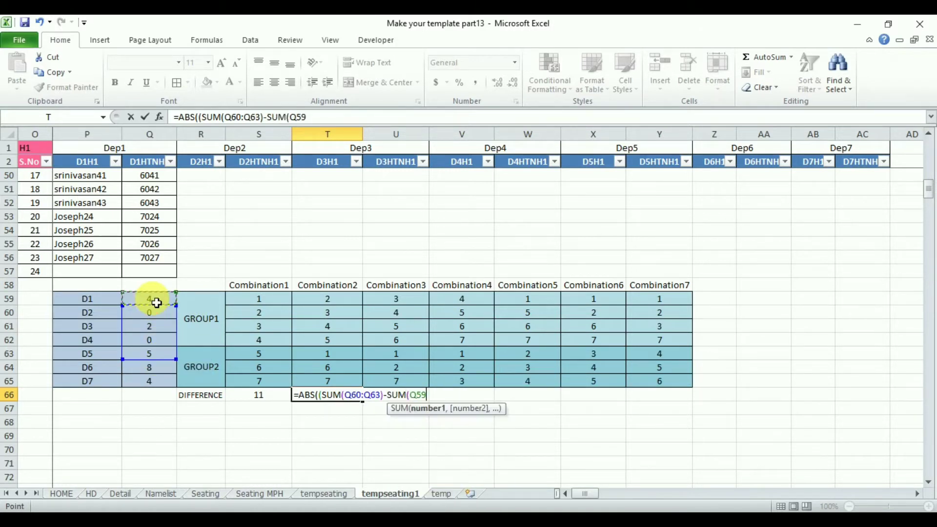
type(",")
left_click_drag(156, 376, 157, 386)
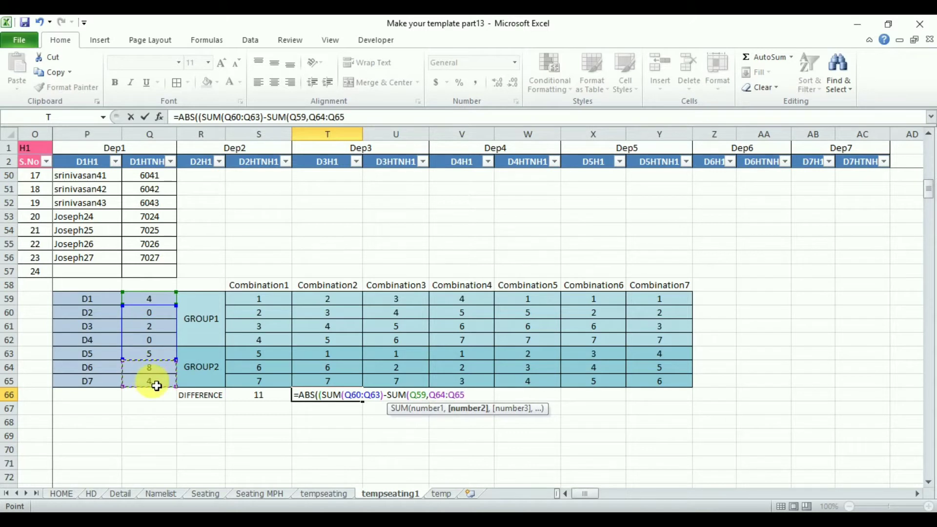
key("Return")
left_click(334, 398)
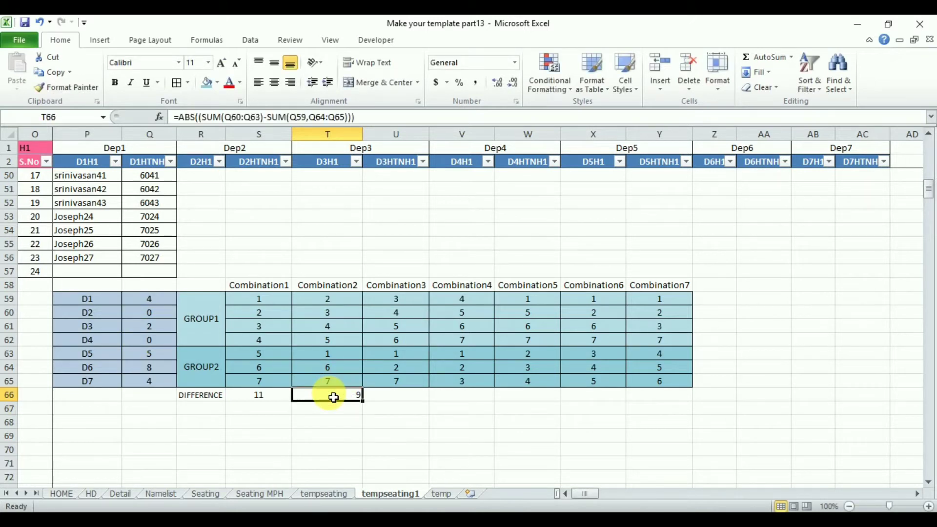
left_click(275, 84)
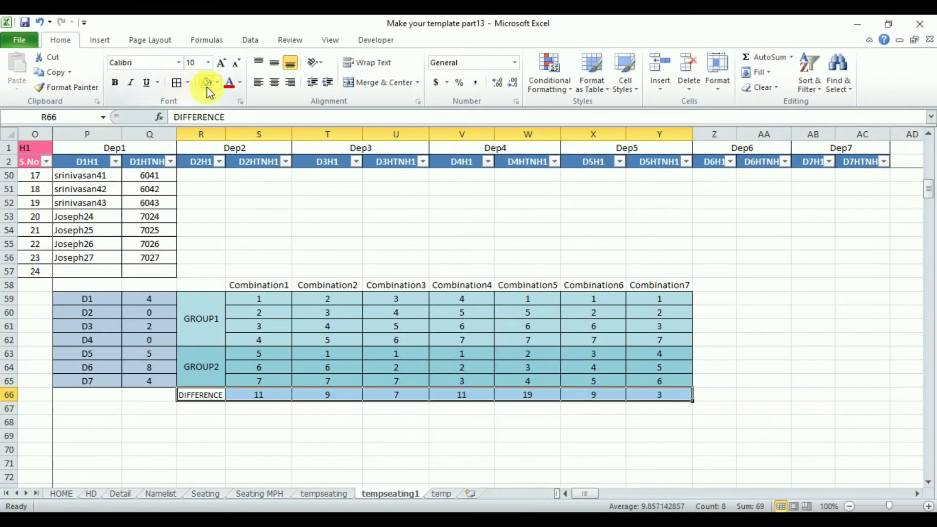
Fill the DIFFERENCE row R66:Y66 with a light olive green
left_click(216, 84)
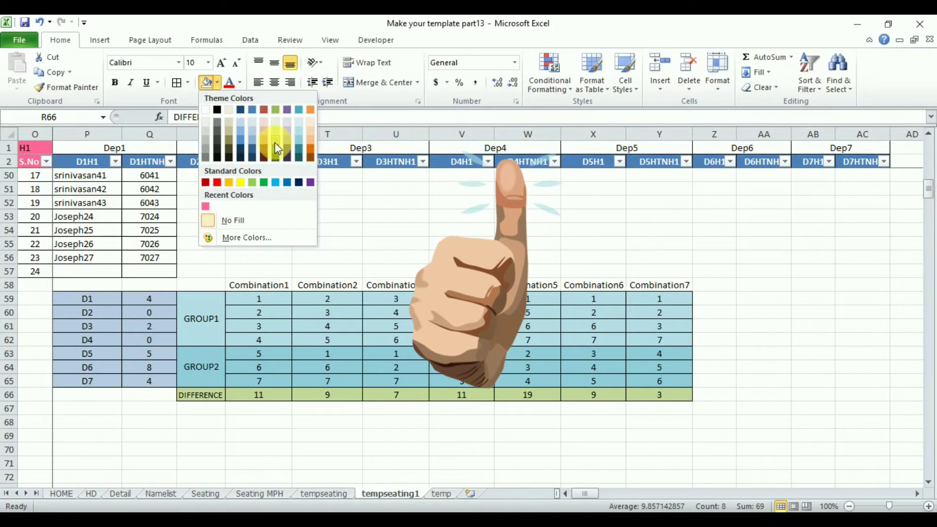
left_click(276, 109)
left_click(790, 381)
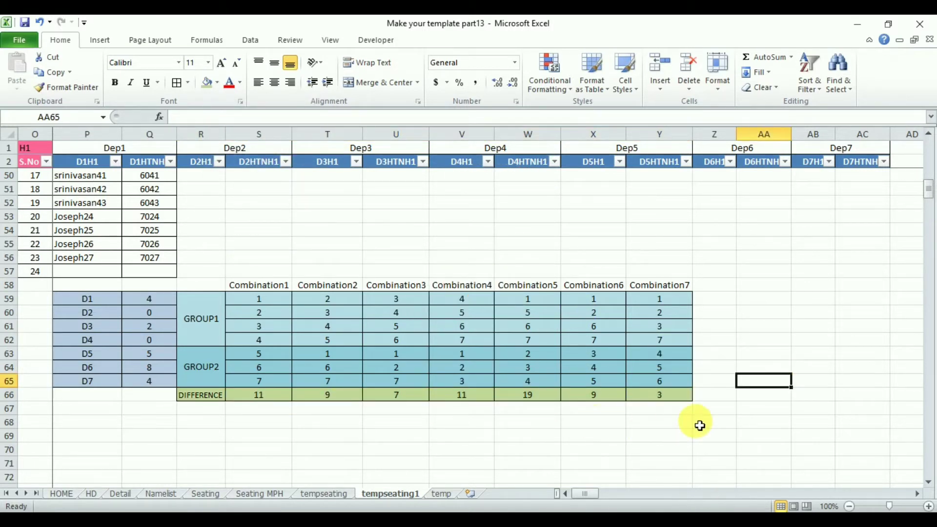
key("alt+w")
left_click(664, 396)
left_click_drag(668, 300, 664, 382)
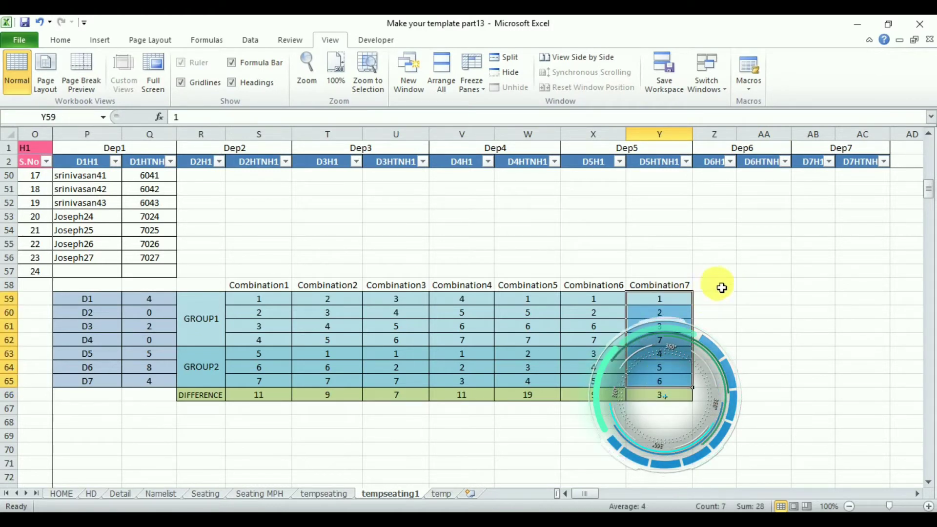
Enter the heading "Combination with min difference" in Z58, beside the Combination7 heading
left_click(723, 287)
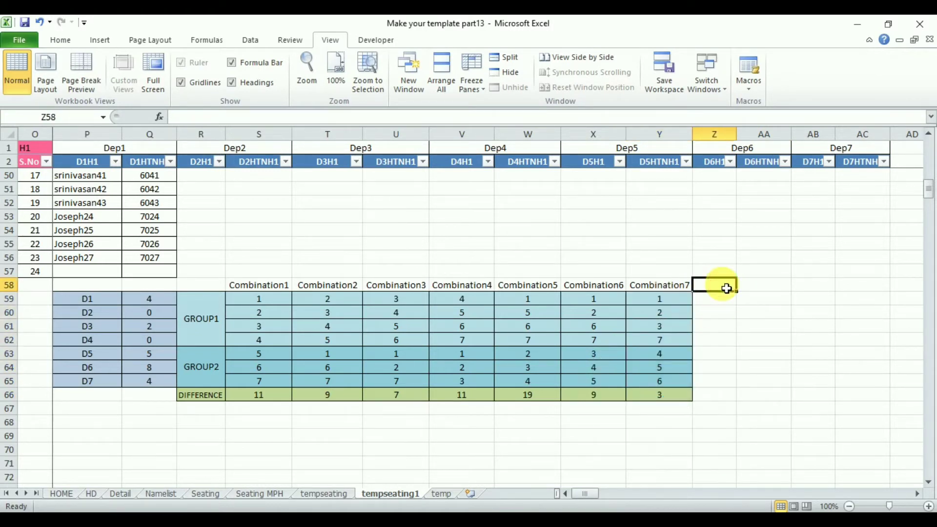
type("Combination with min difference")
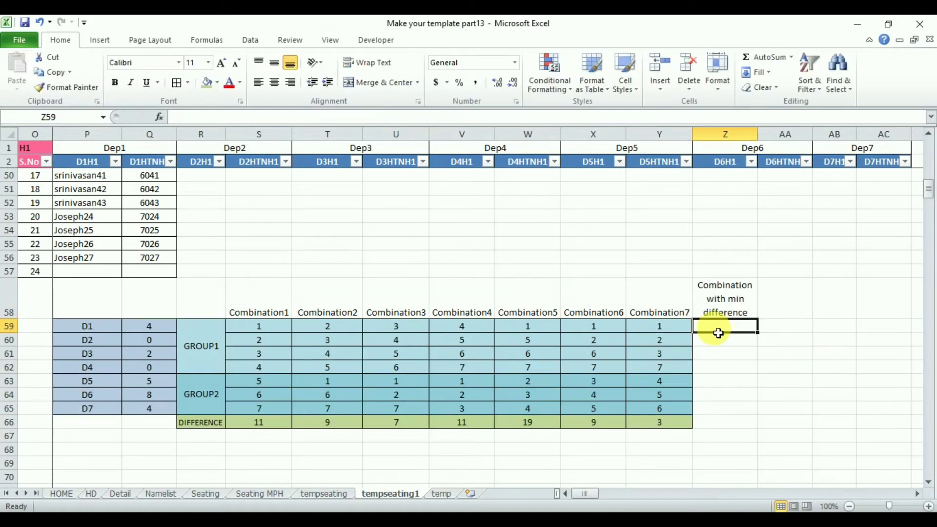
Start an INDEX formula in Z59 with S$59:Y$66 as the array and temp!A2 as the row number
type("=in")
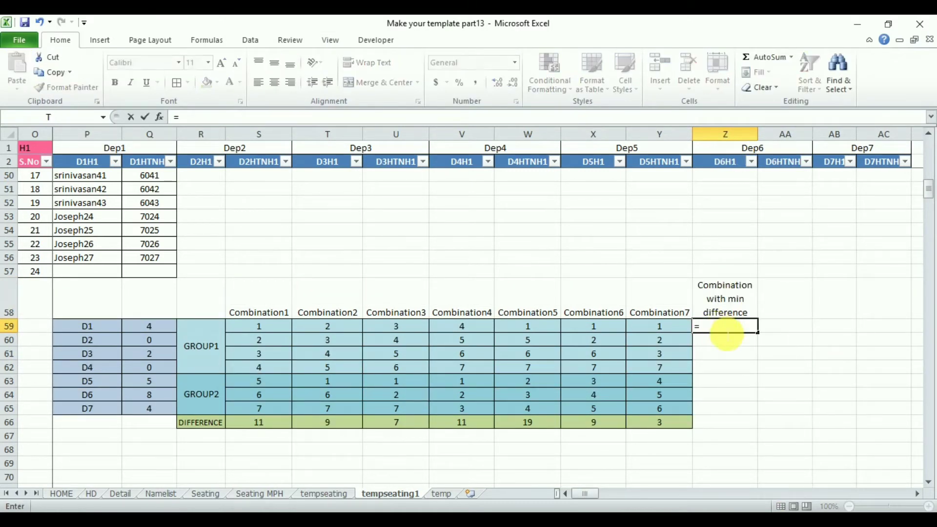
double_click(736, 344)
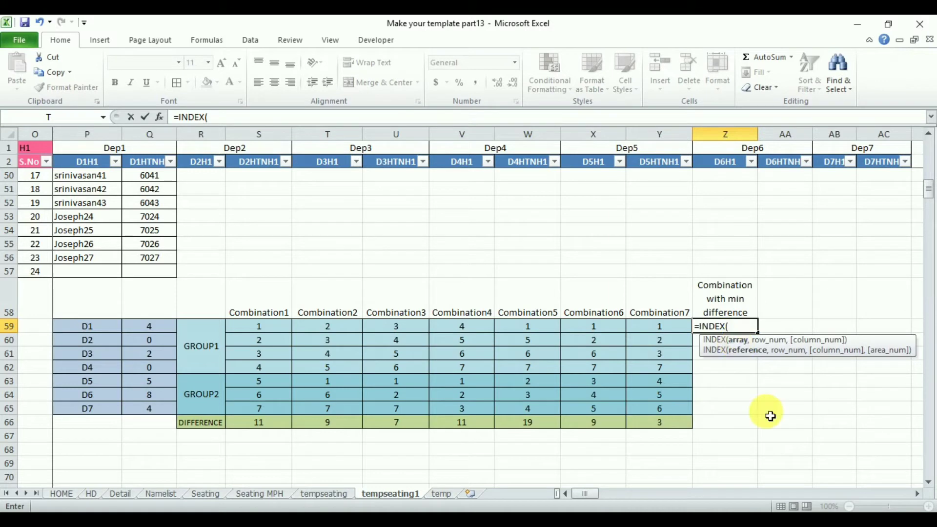
left_click(262, 333)
left_click_drag(263, 334, 669, 424)
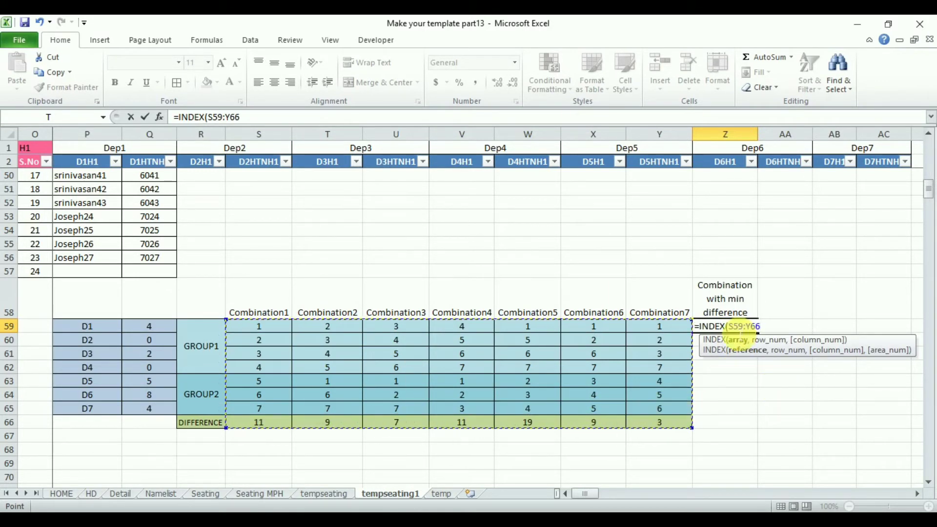
key("F2")
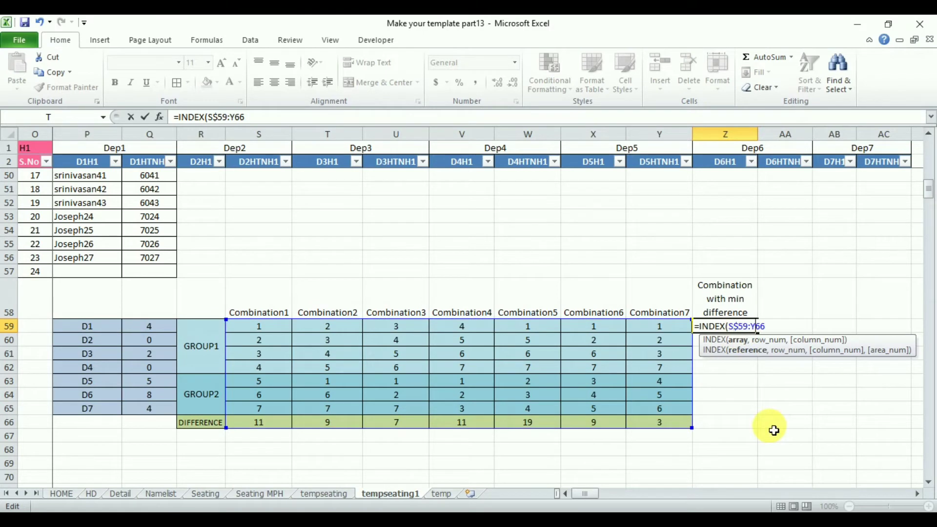
type(",")
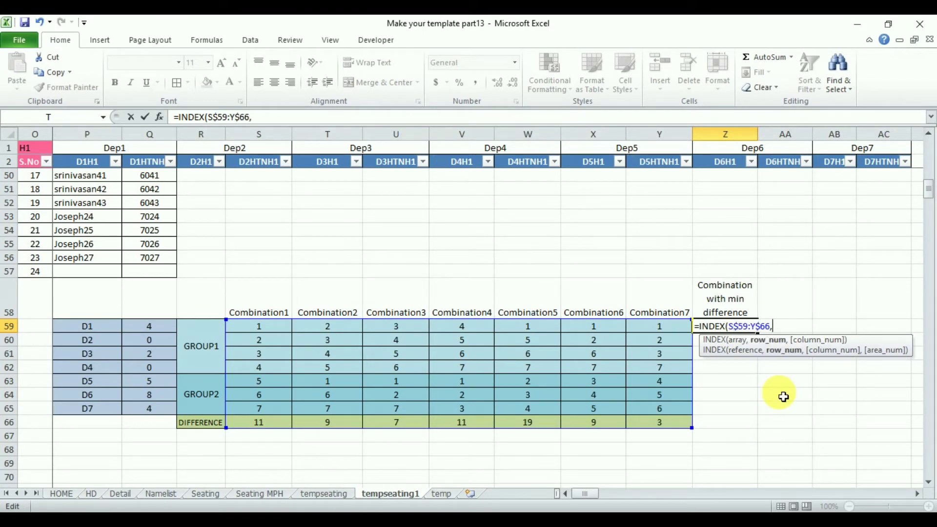
left_click(442, 494)
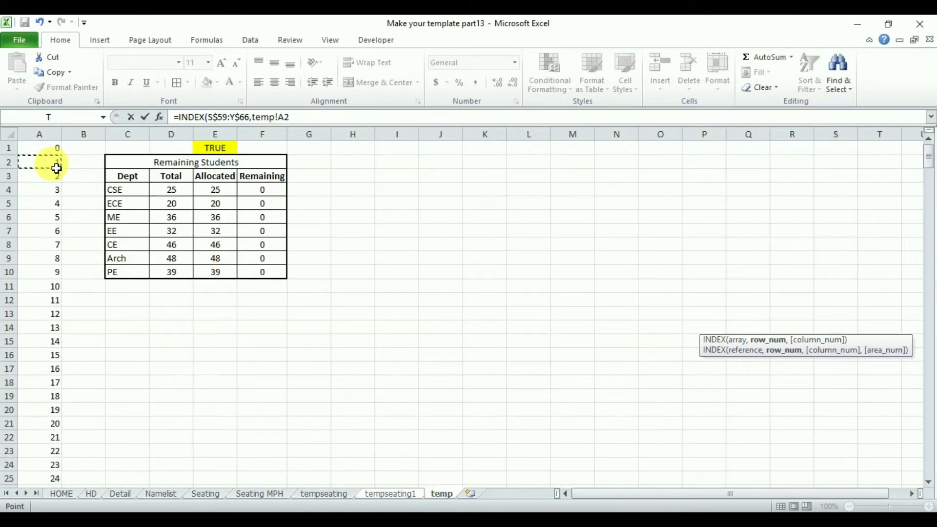
left_click(392, 493)
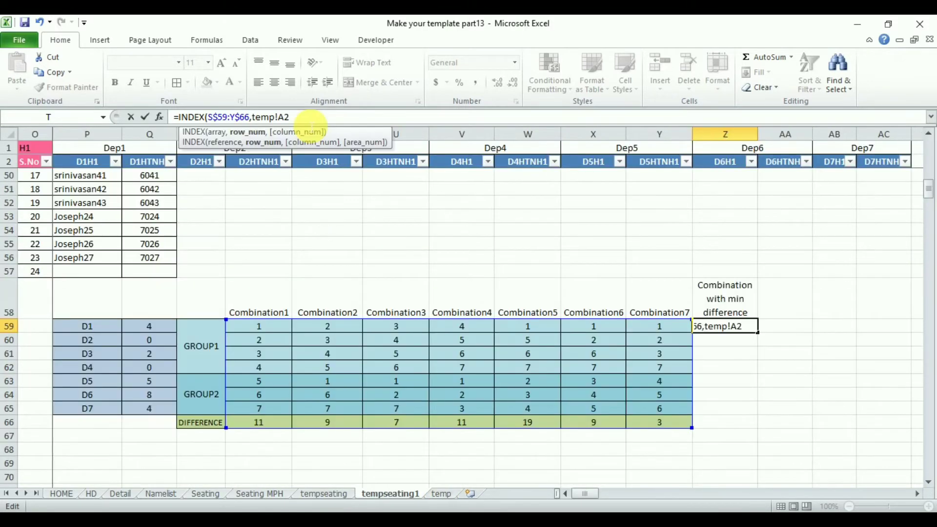
Add MATCH(MIN(S66:Y66),S66:Y66 as the column argument of the Z59 formula and anchor the row reference as temp!$A2
type(",ma")
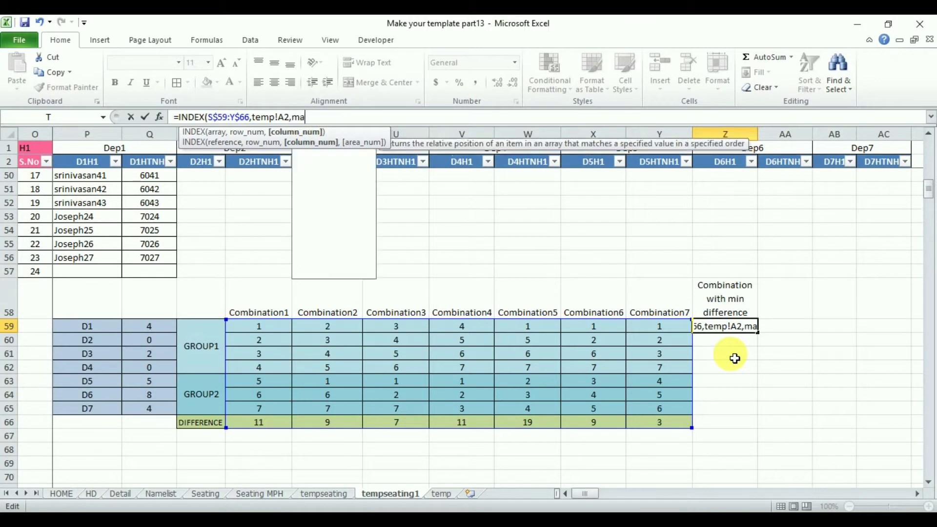
double_click(327, 149)
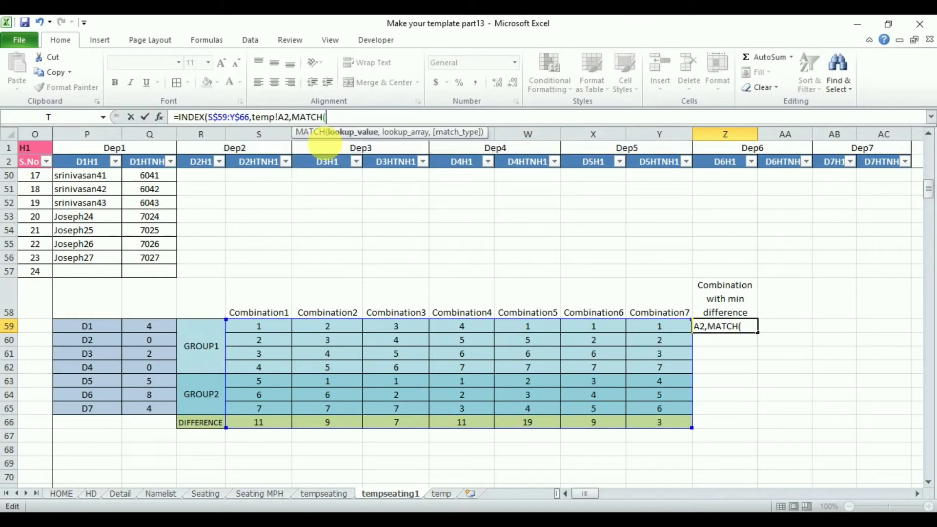
type("min")
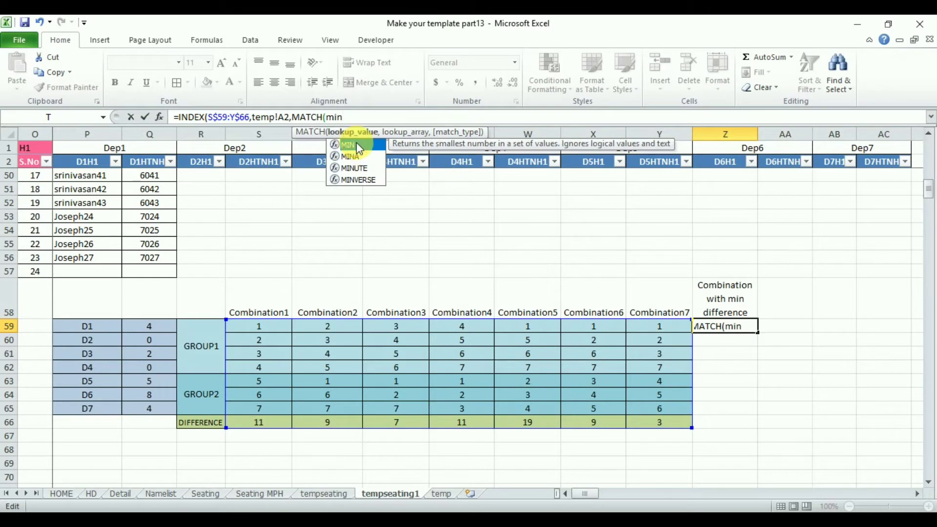
double_click(356, 145)
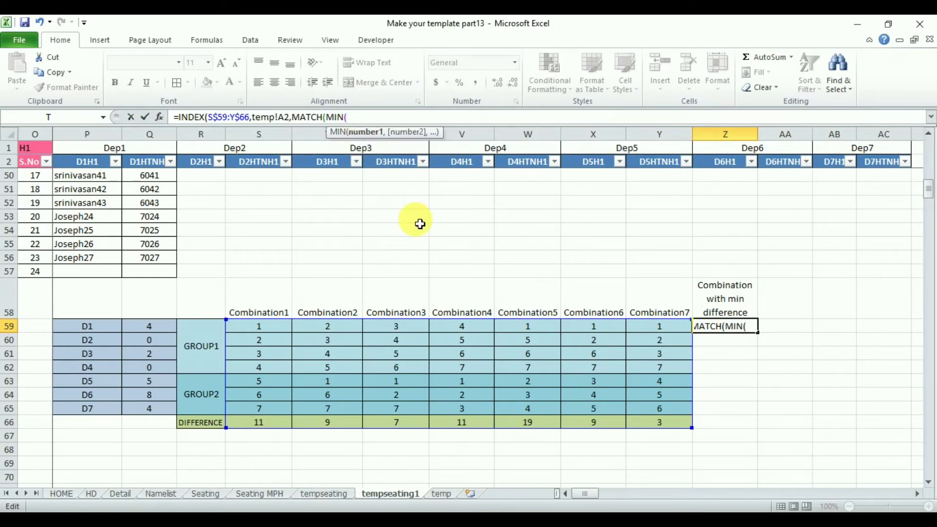
left_click(263, 422)
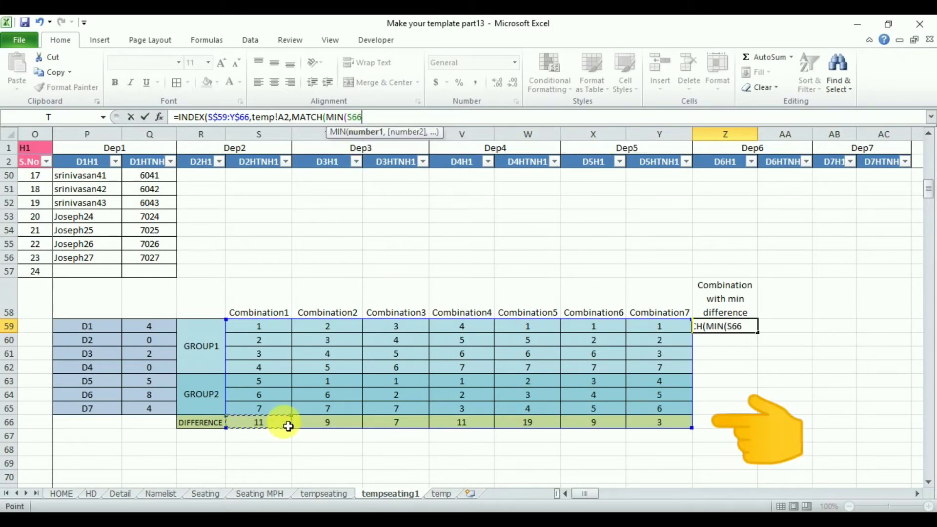
left_click_drag(288, 426, 653, 429)
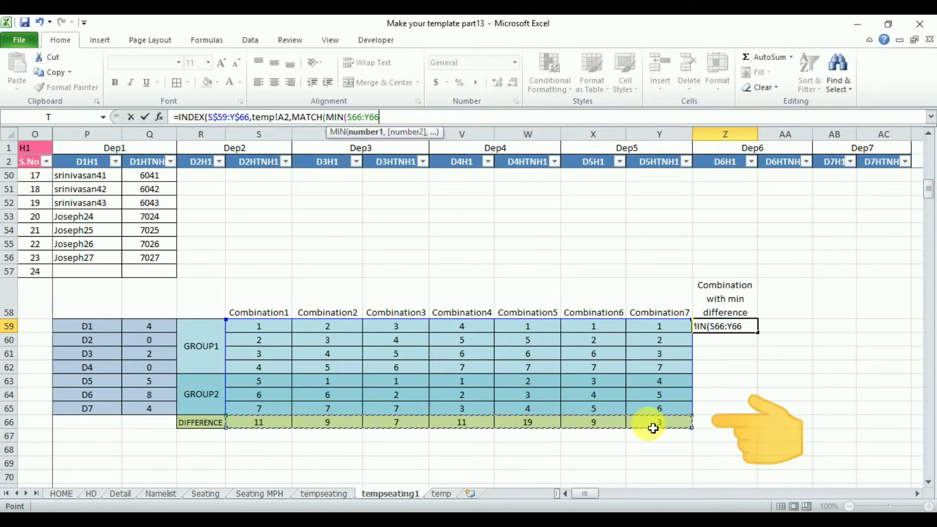
type("),S66:Y66")
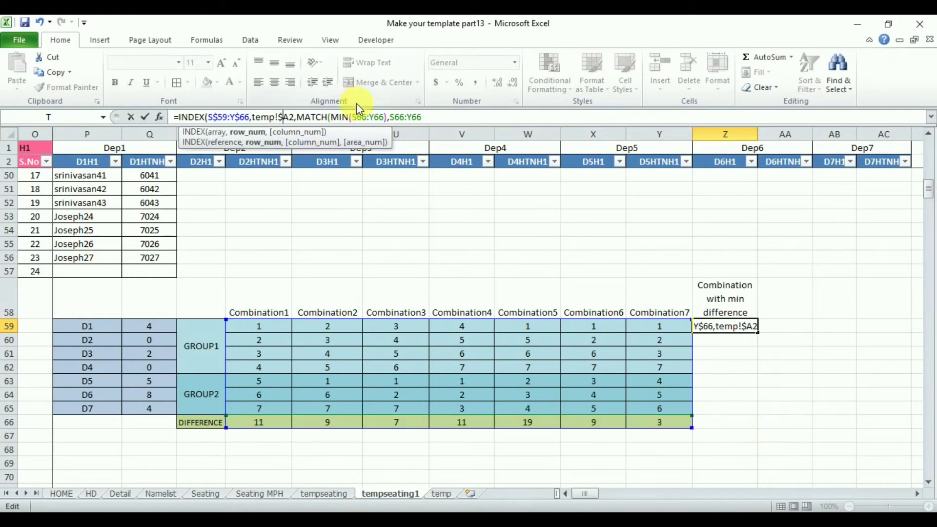
Complete Z59 as =INDEX(S$59:Y$66,temp!$A2,MATCH(MIN(S$66:Y$66),S$66:Y$66,0)) and fill the formula down to Z65
left_click(358, 117)
type("$")
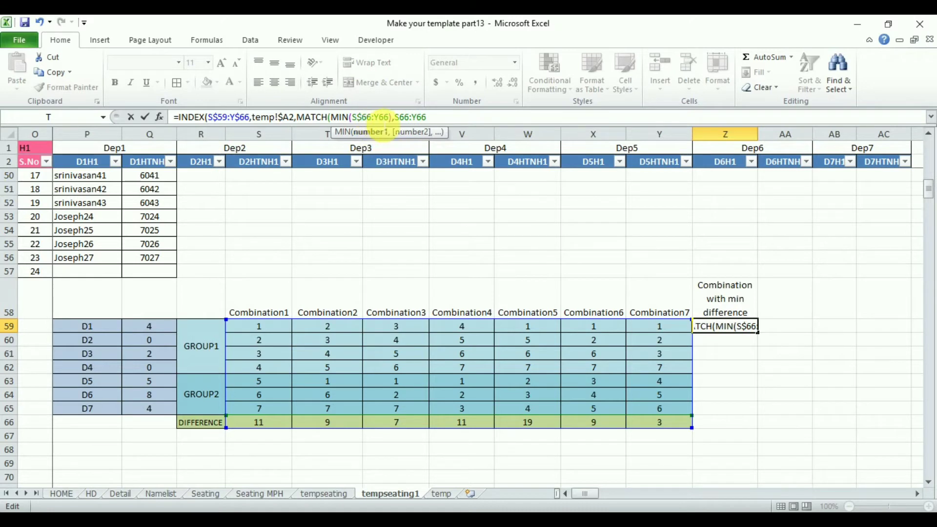
key("Right")
key("Right")
key("Right")
key("Right")
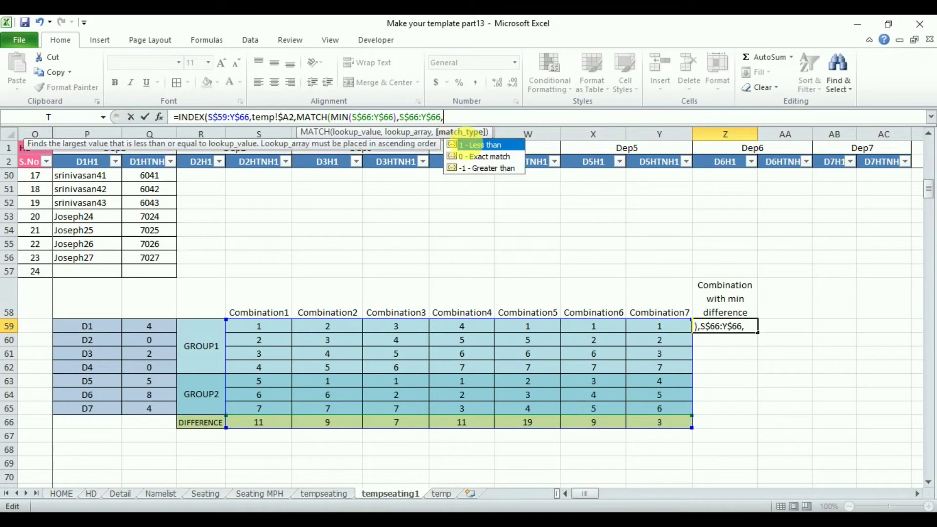
double_click(491, 152)
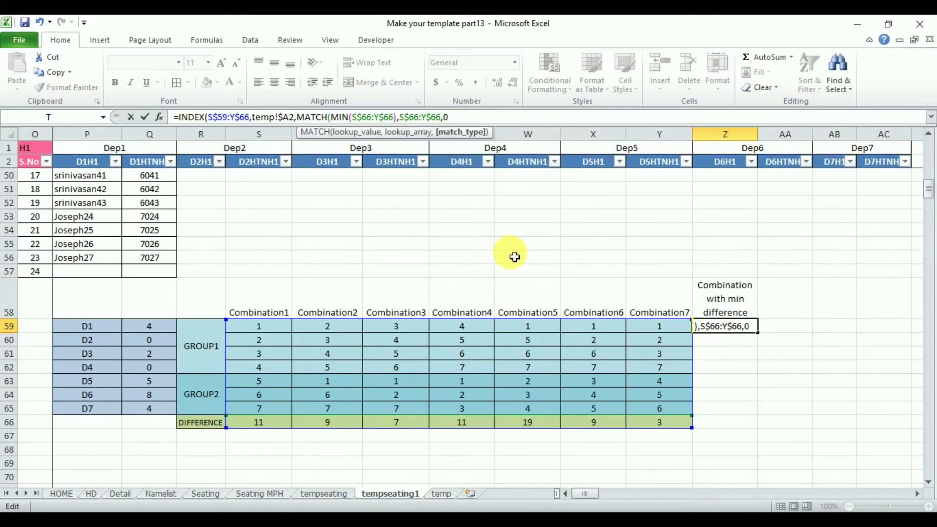
type(")")
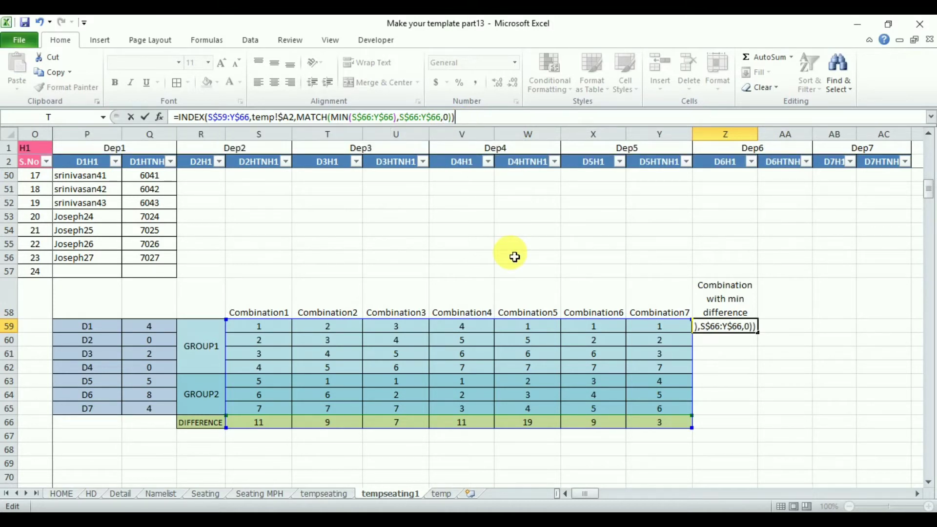
key("ctrl+Return")
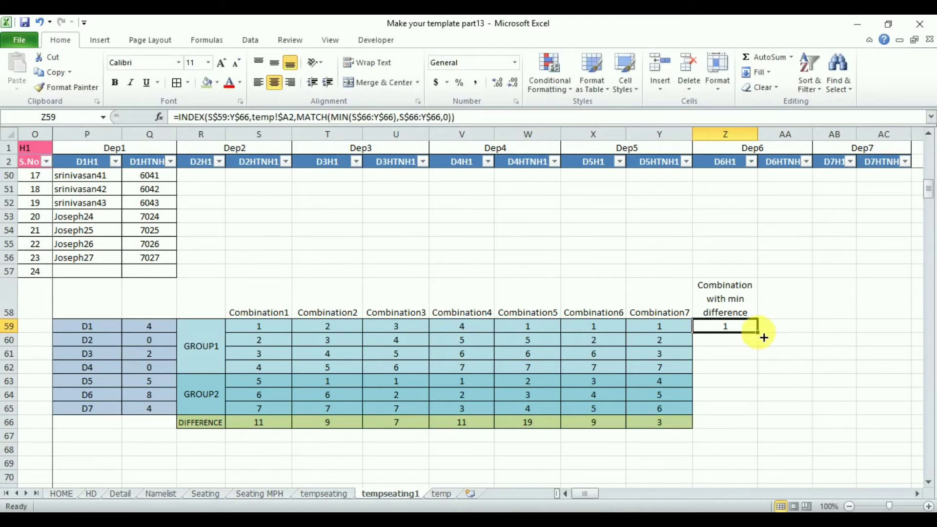
left_click_drag(764, 338, 757, 412)
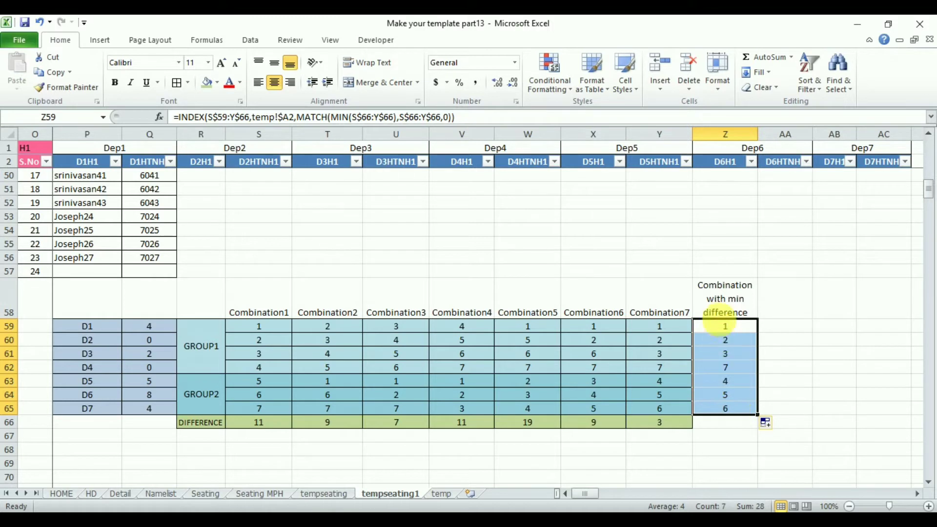
Add borders to the minimum-difference column Z58:Z65 and fill it yellow
left_click_drag(723, 300, 721, 404)
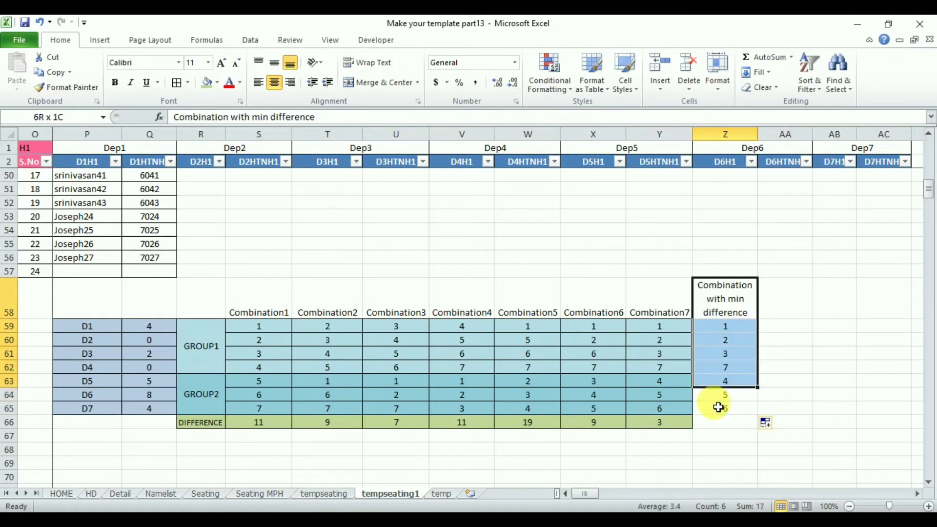
left_click(178, 84)
left_click(216, 86)
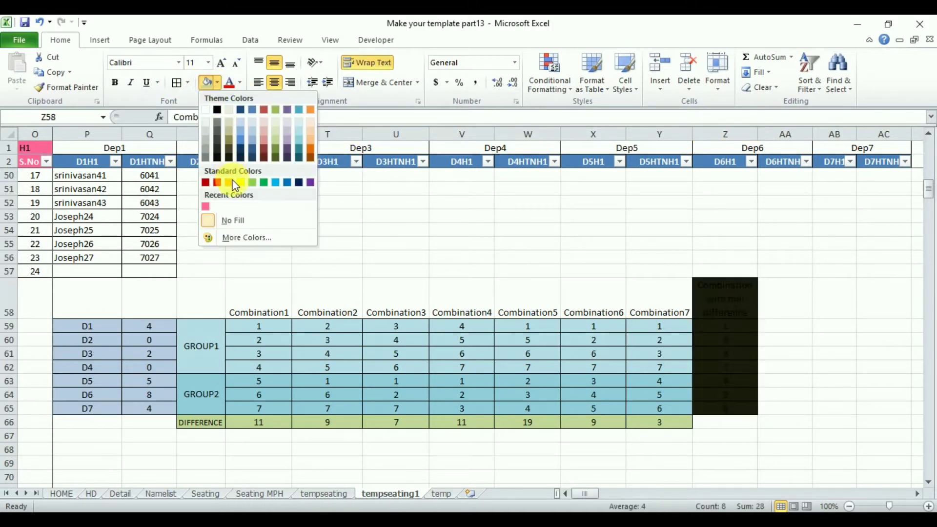
left_click(238, 180)
left_click(803, 283)
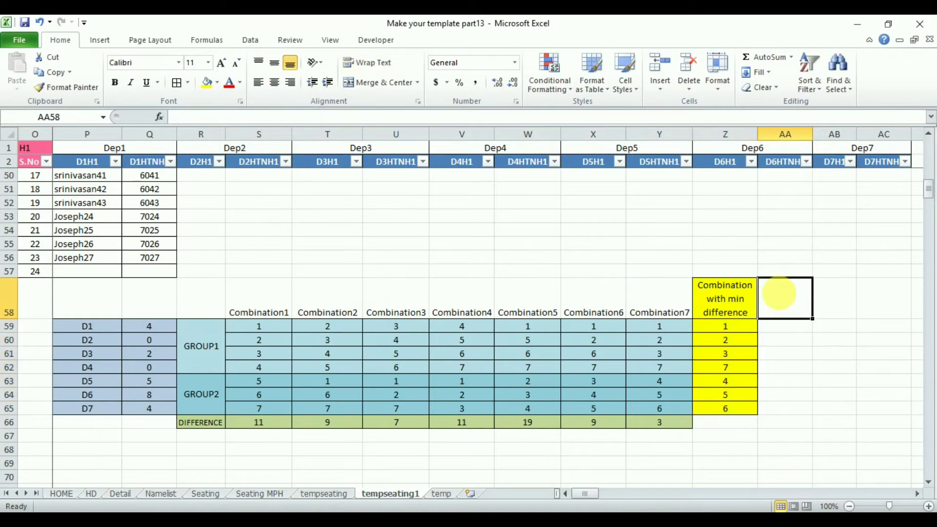
left_click_drag(737, 328, 739, 409)
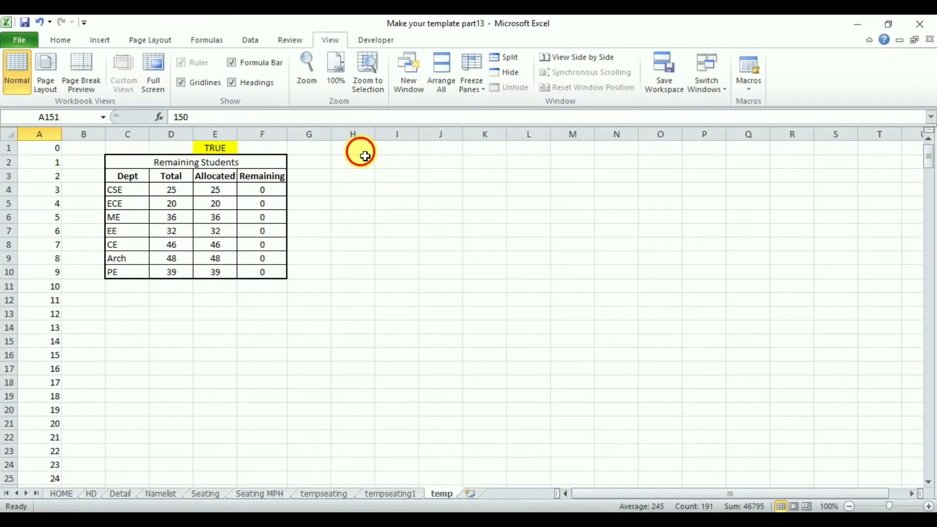
On the temp sheet, enter D1 in H1 and extend the labels down to D7 in H7
left_click(365, 155)
type("D")
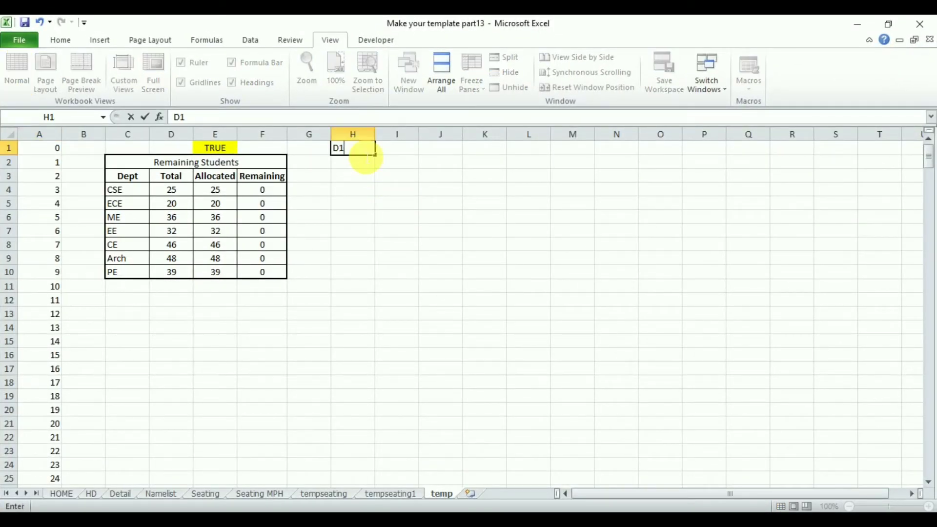
type("1")
key("Return")
left_click(361, 149)
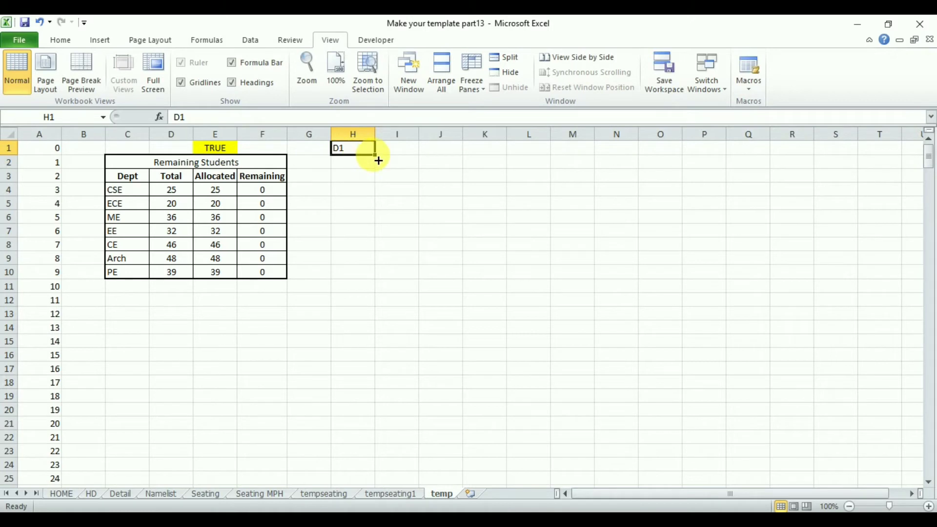
left_click_drag(375, 155, 377, 242)
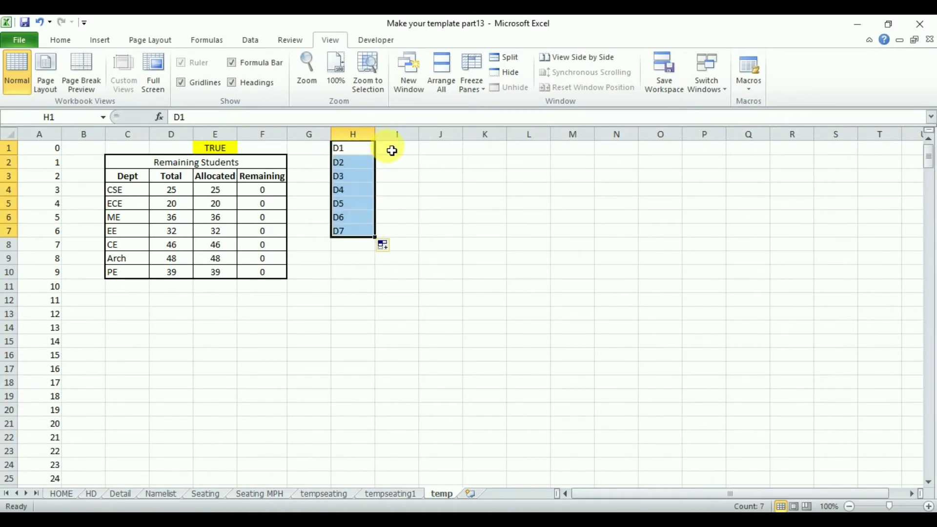
Enter 1 in I1 and fill the number series down to 7 in I7, beside the D labels
left_click(64, 39)
left_click(408, 155)
type("1")
key("Return")
left_click(405, 152)
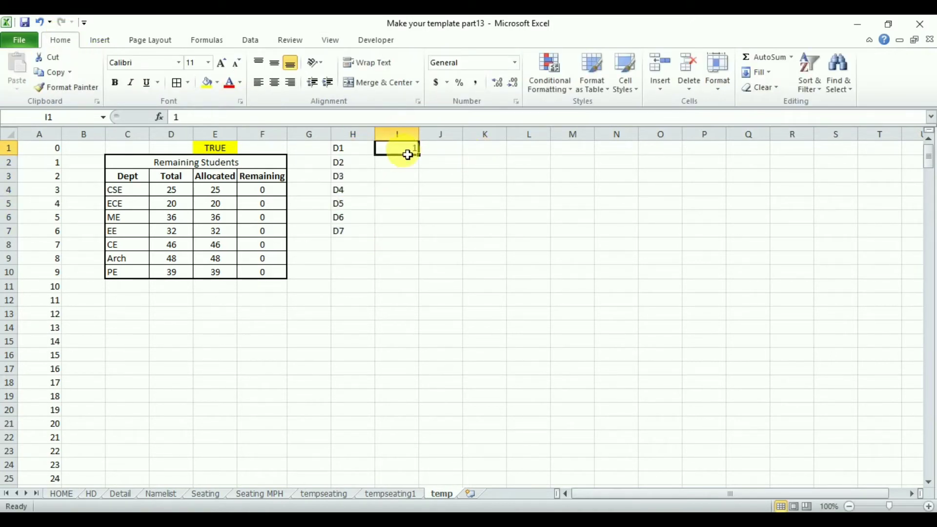
left_click_drag(419, 155, 410, 249)
left_click(428, 248)
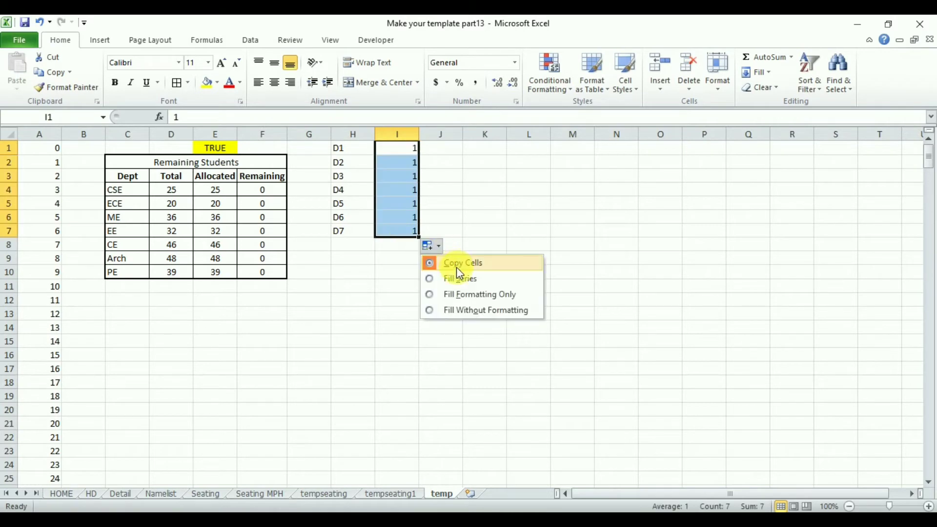
left_click(459, 276)
Centre the cells H1:I7 horizontally and vertically, and give them borders and a light aqua fill
left_click_drag(343, 153, 397, 232)
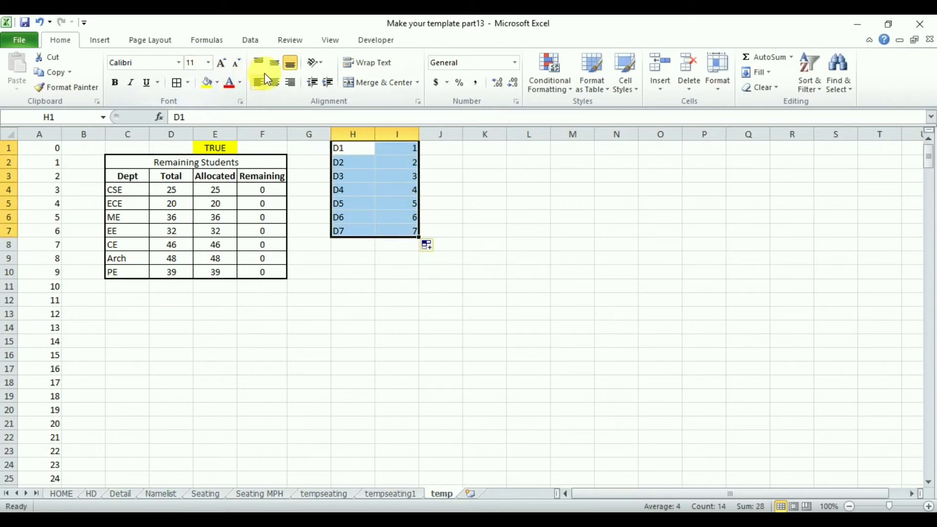
left_click(275, 63)
left_click(275, 82)
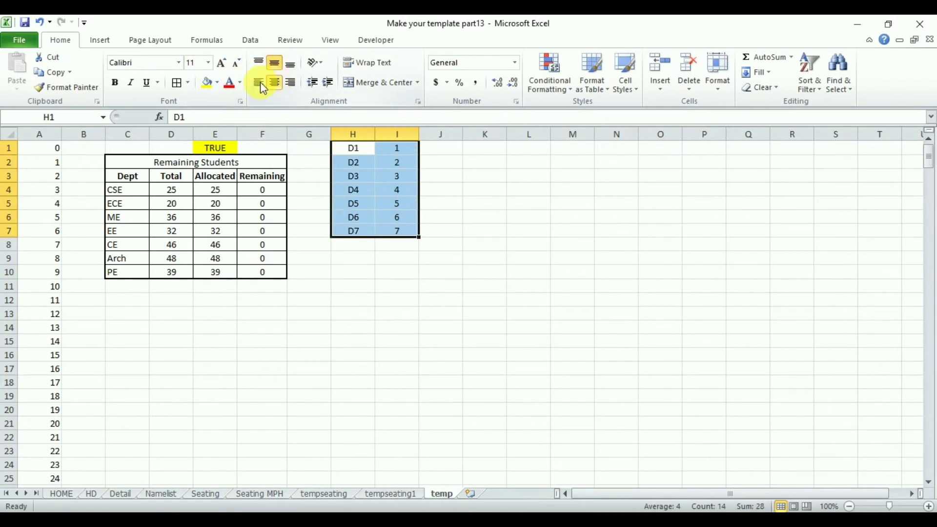
left_click(217, 83)
left_click(301, 138)
left_click(512, 287)
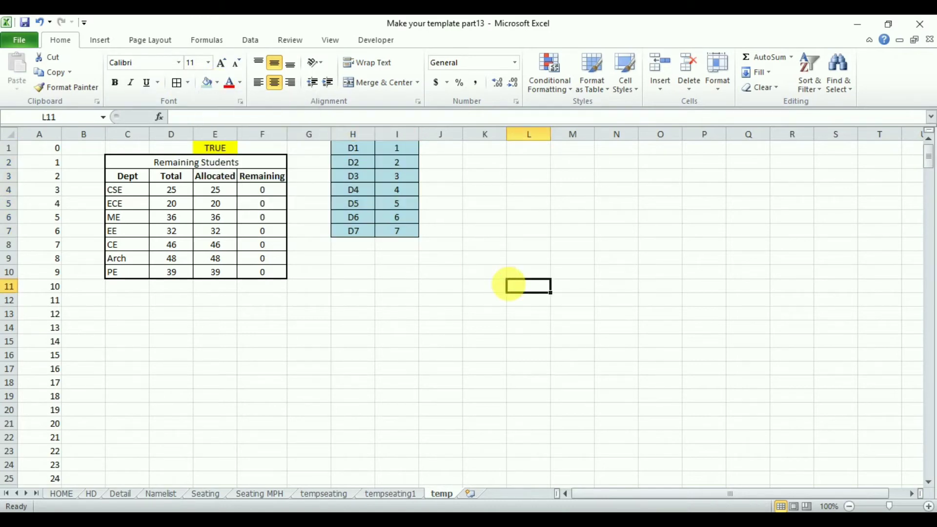
On the tempseating1 sheet, number the department rows D1 to D7 by entering 1 to 7 in O59:O65
left_click(402, 494)
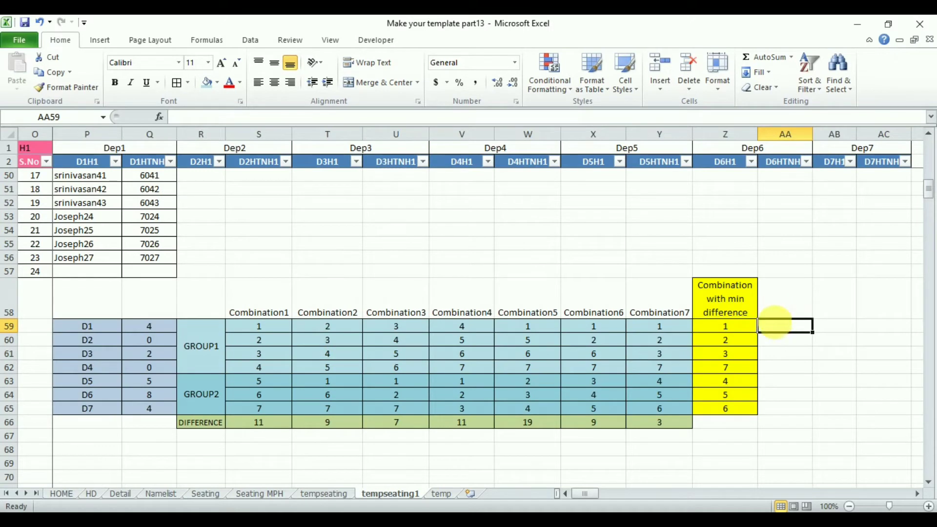
left_click(748, 332)
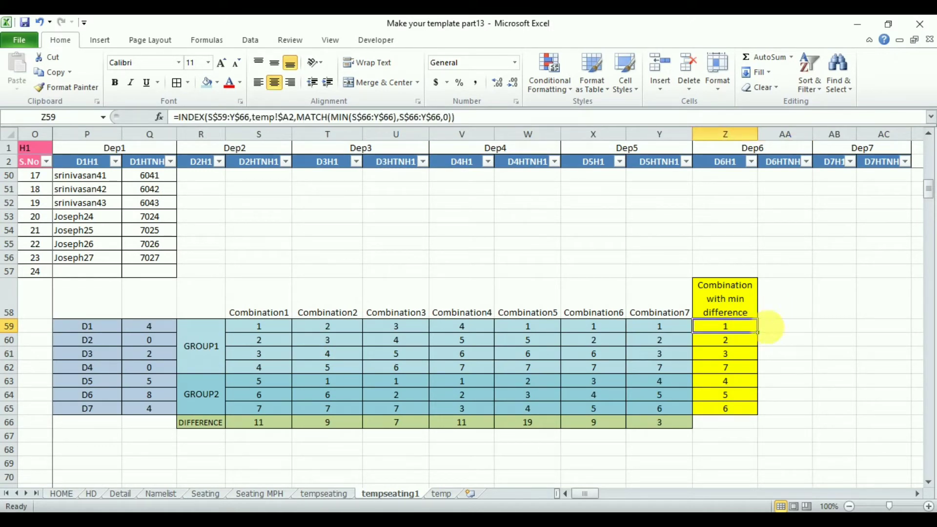
left_click(779, 329)
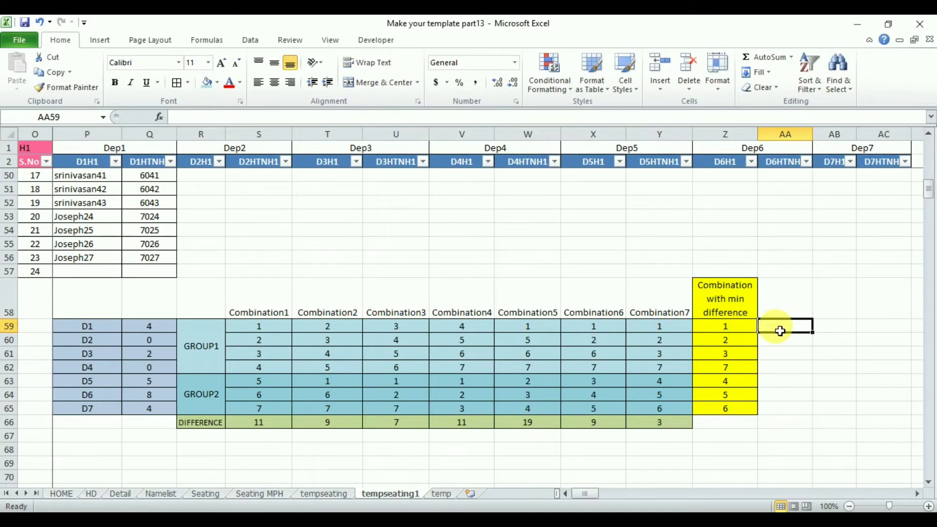
key("alt+w")
scroll(779, 331, "down", 1)
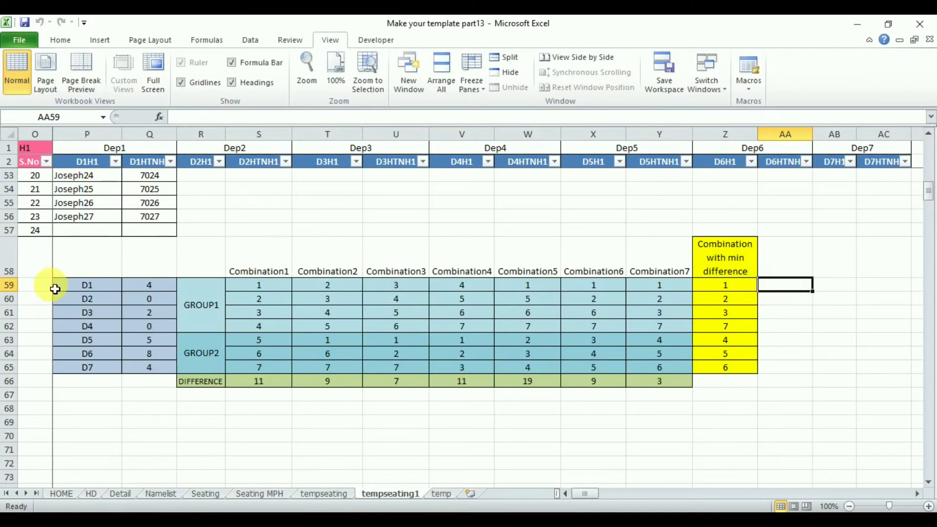
left_click(41, 287)
type("1")
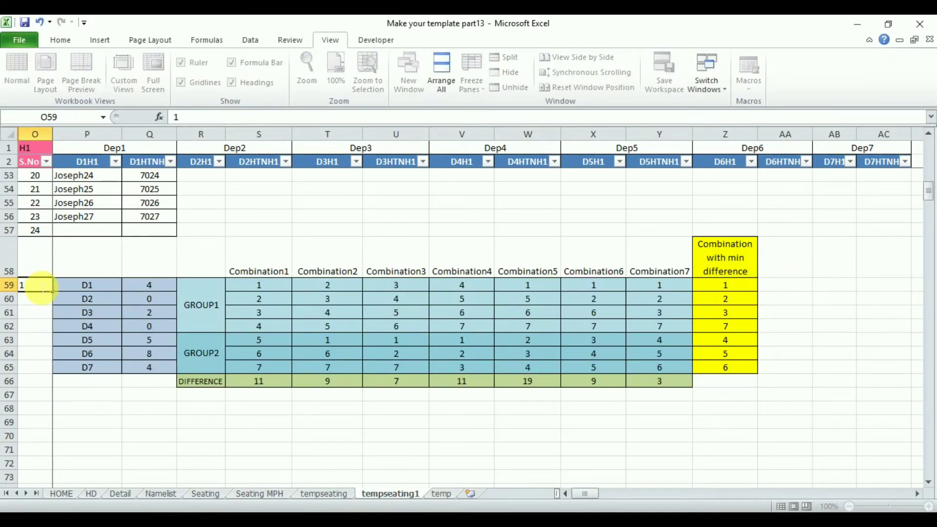
key("Return")
type("2")
key("Return")
type("3")
key("Return")
type("4")
key("Return")
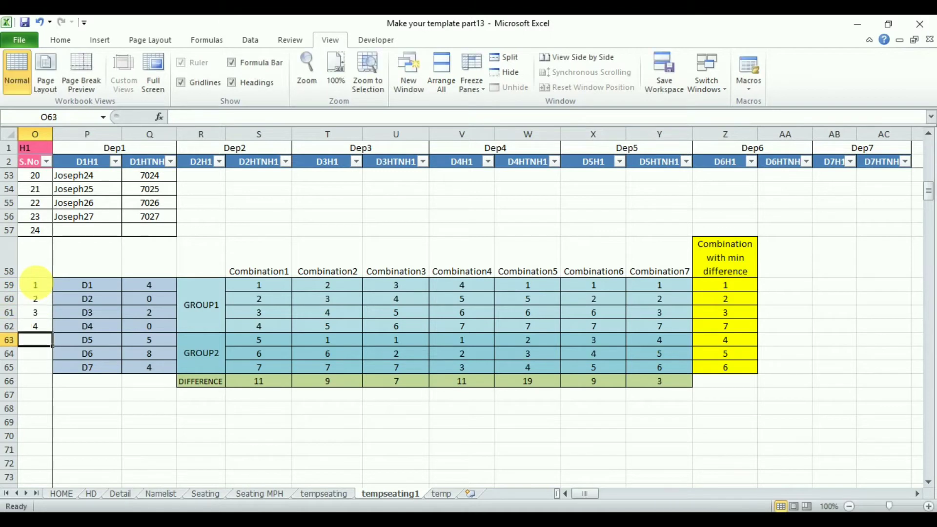
type("5")
key("Return")
type("6")
key("Return")
type("7")
key("Return")
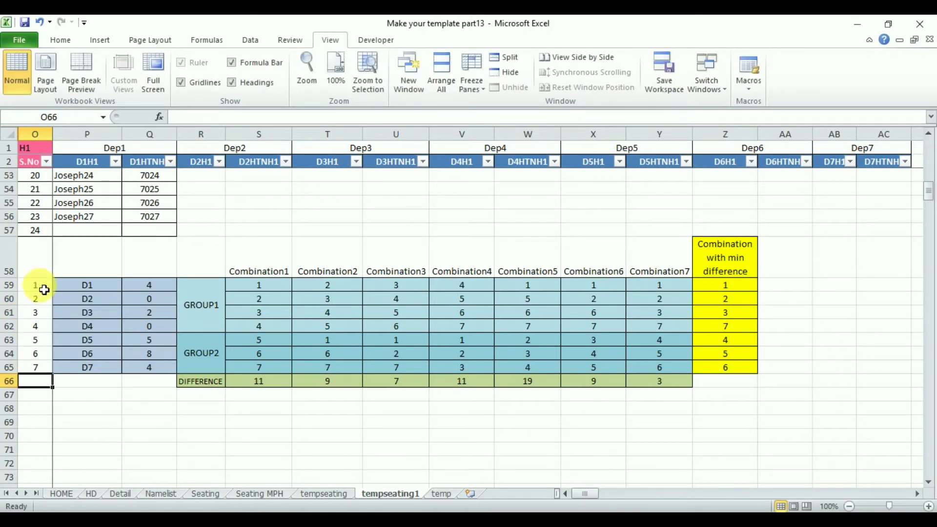
left_click_drag(44, 290, 37, 369)
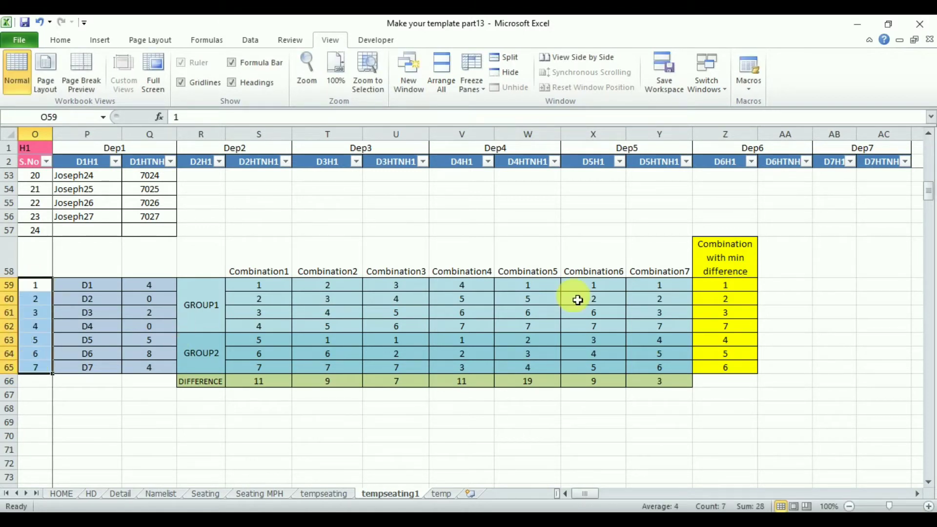
Begin an INDEX formula in AA59 with O$59:P$65 as its array, locking the row references
left_click(809, 288)
type("=INDEX(")
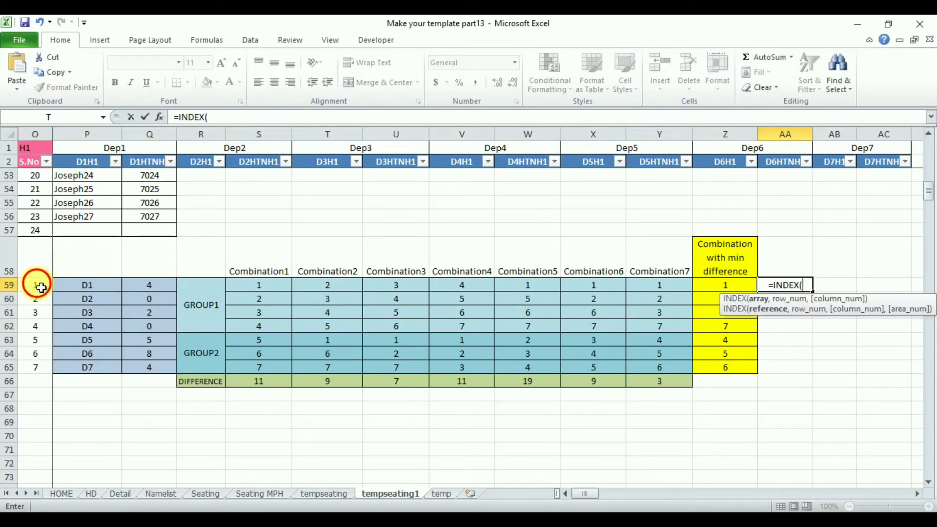
left_click_drag(37, 285, 91, 373)
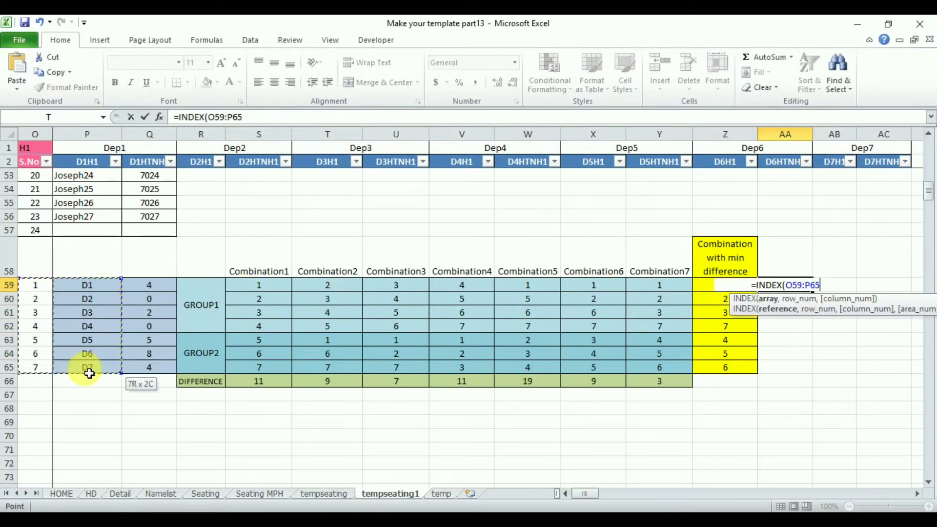
left_click(218, 117)
type("$")
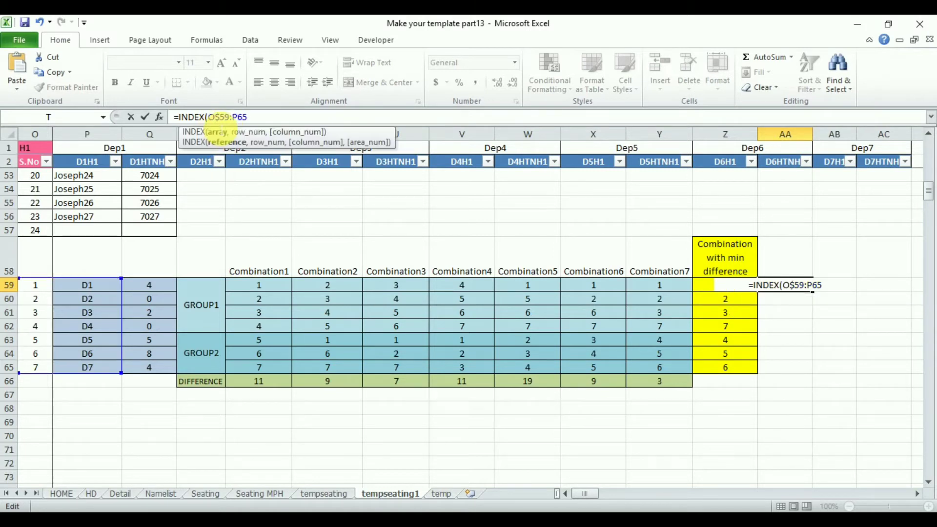
key("Right")
key("Right")
key("Right")
key("Right")
type("$")
key("End")
Add MATCH(Z59,O$59:O$65,0) as the row argument of the INDEX formula, using an exact match
type(",ma")
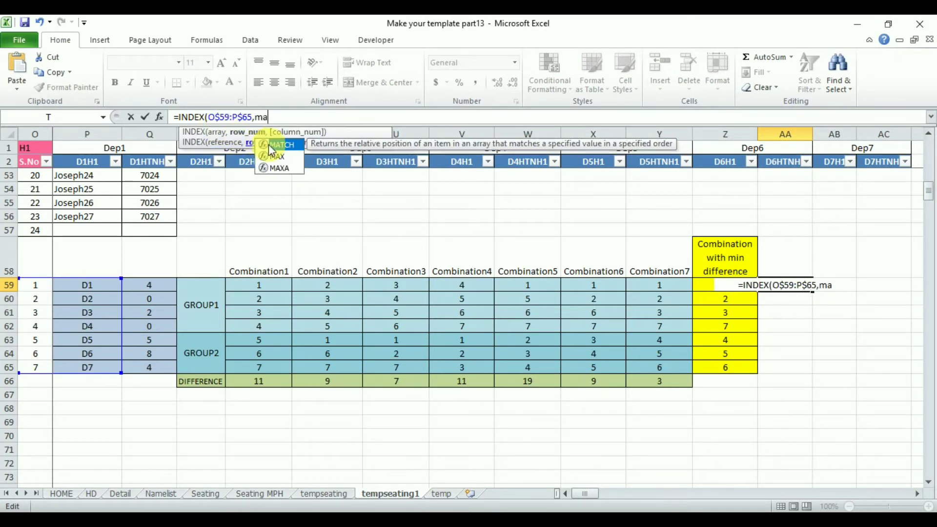
double_click(275, 145)
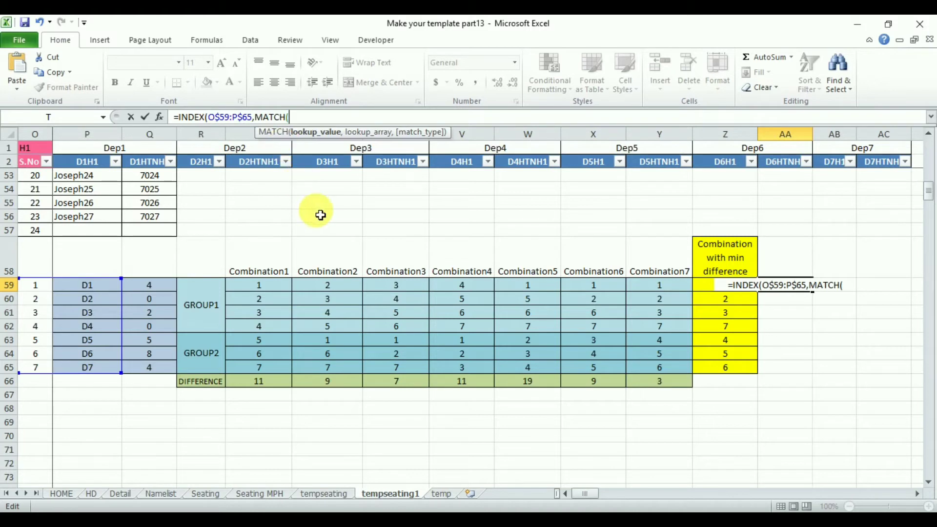
left_click(706, 291)
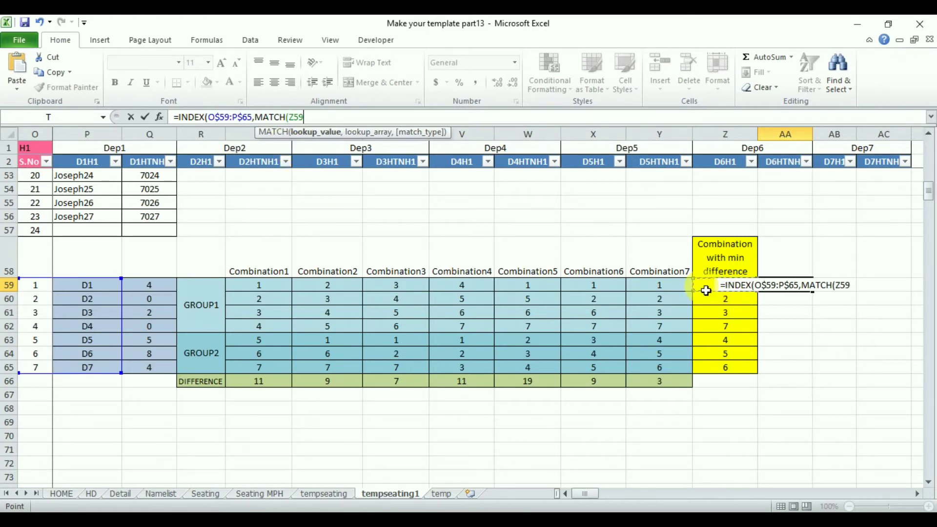
type(",")
left_click_drag(41, 289, 36, 373)
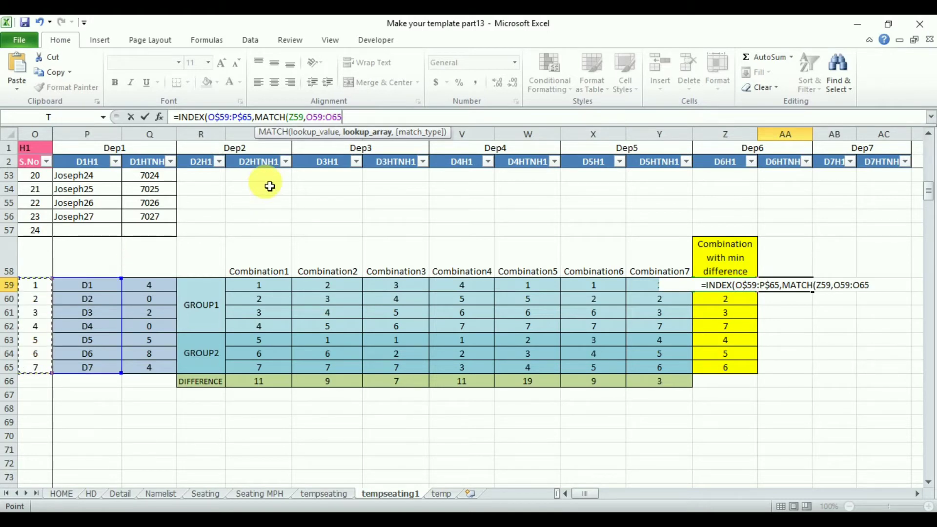
type("$")
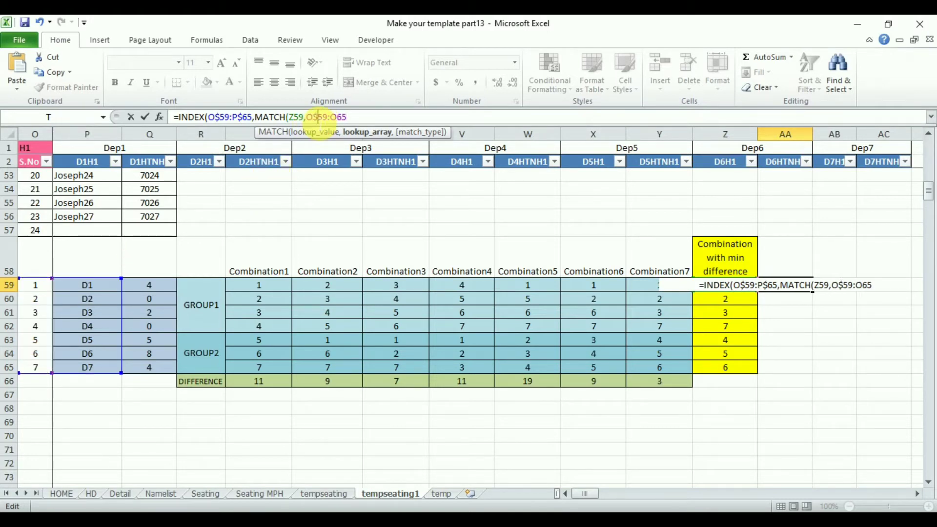
key("Right")
type("$")
key("End")
type(",")
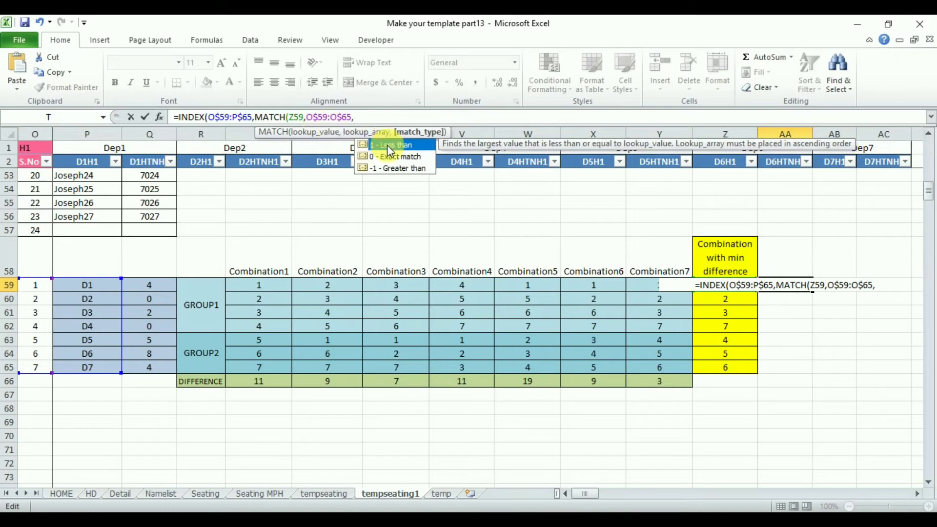
double_click(401, 162)
type(")")
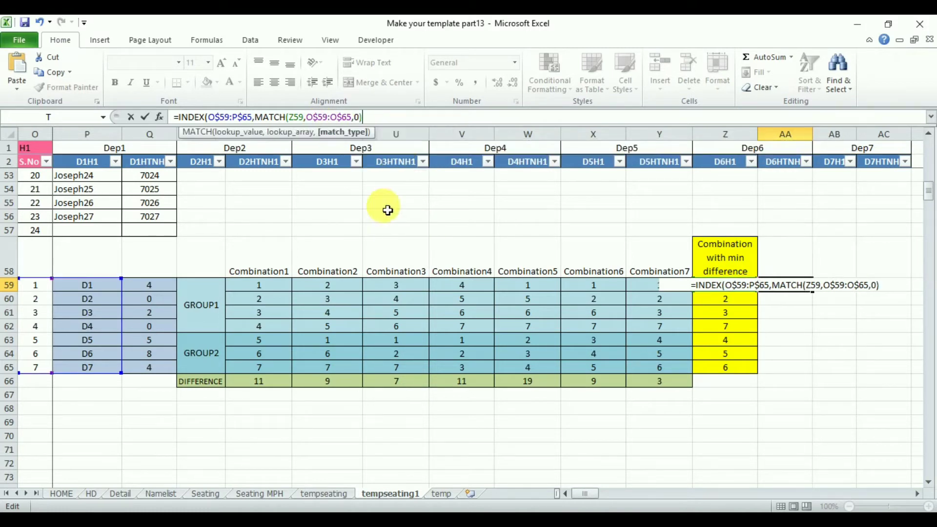
Complete the AA59 lookup formula with column number 2 and fill it down to AA65
type(",2")
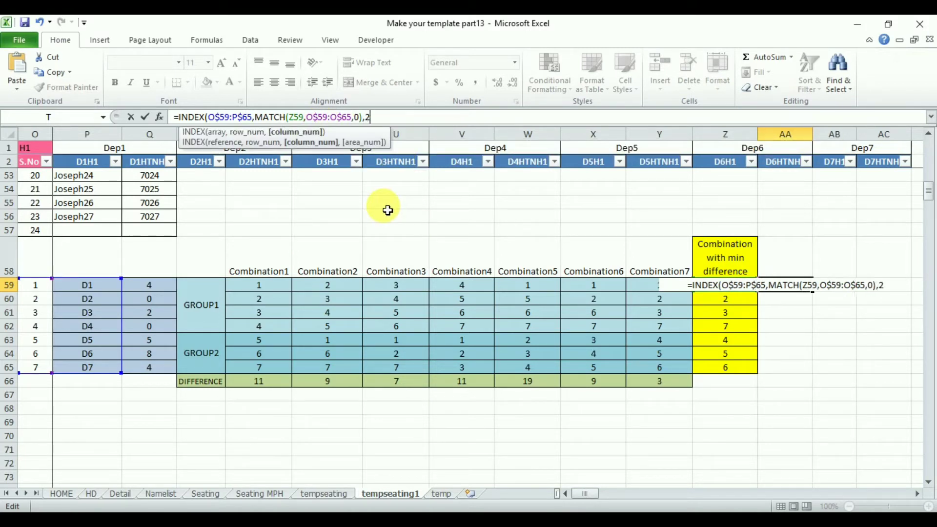
type(")")
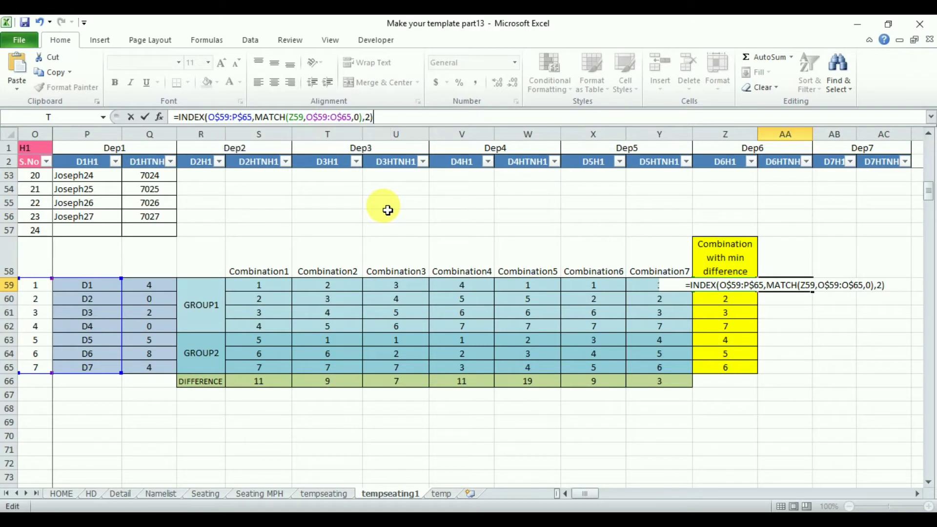
key("Return")
left_click(803, 288)
left_click_drag(816, 297, 805, 370)
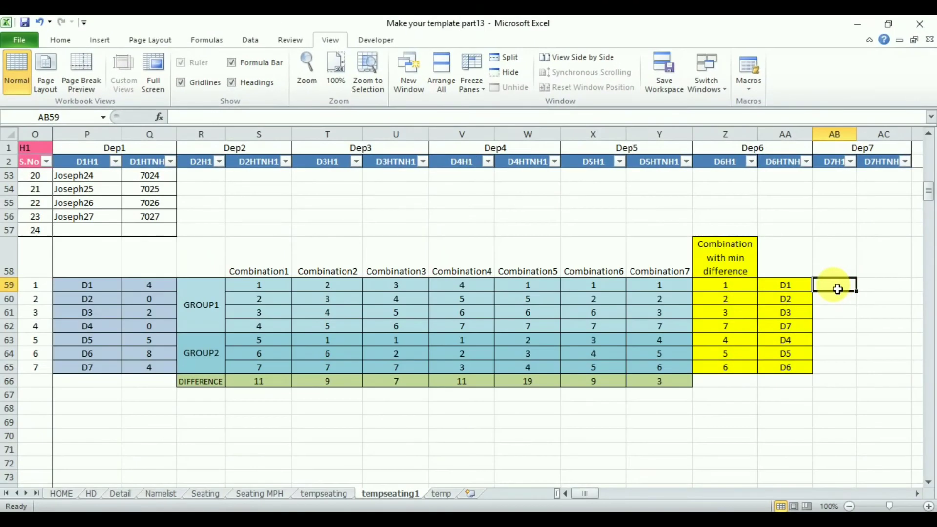
Enter =CONCATENATE(AA59,O$1) in AB59 to join the department label with the hall code, and fill it down to AB65
type("con")
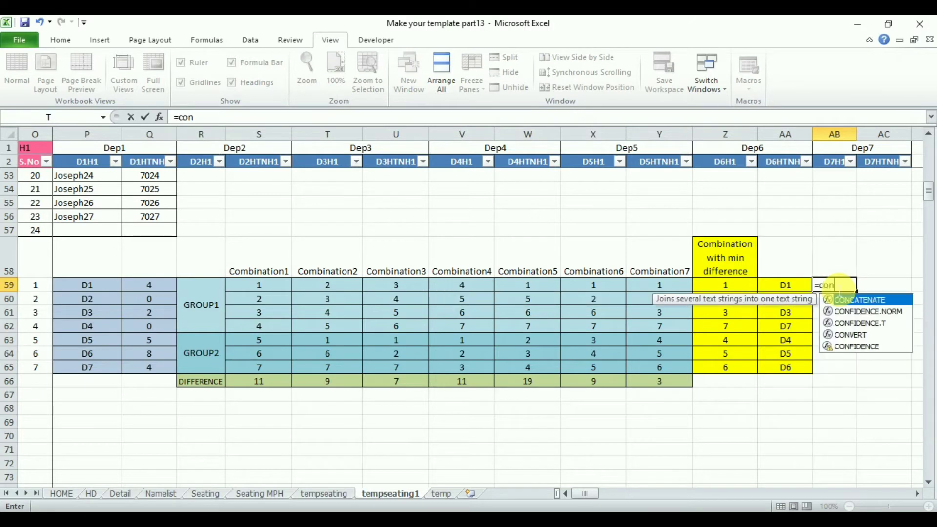
double_click(863, 301)
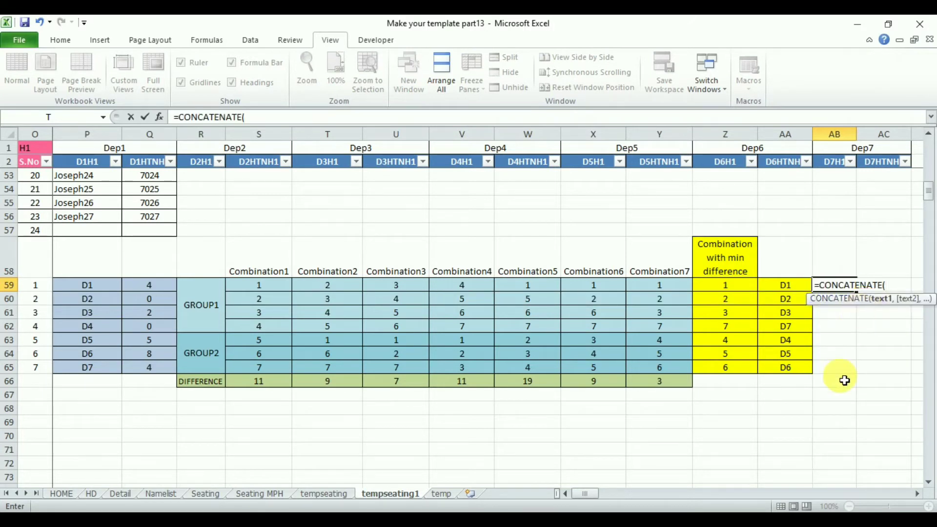
left_click(777, 292)
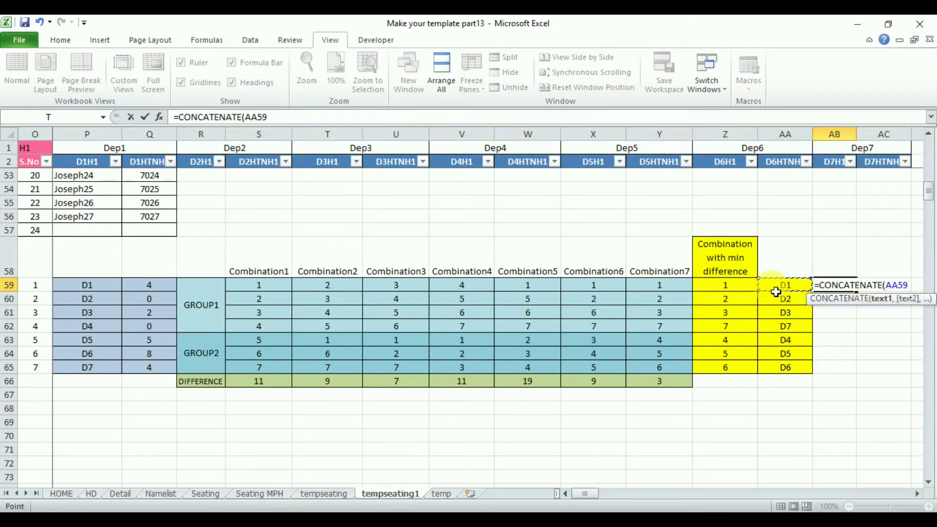
type(",")
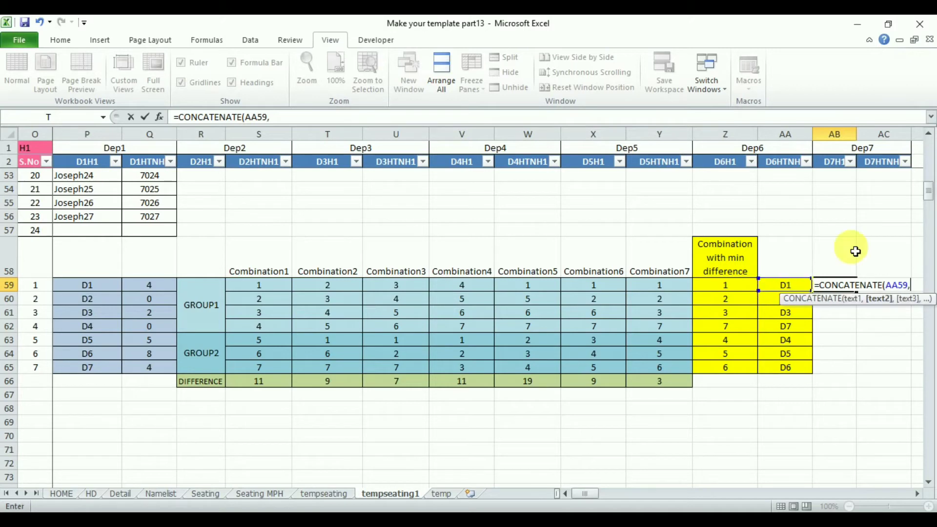
left_click_drag(930, 193, 925, 139)
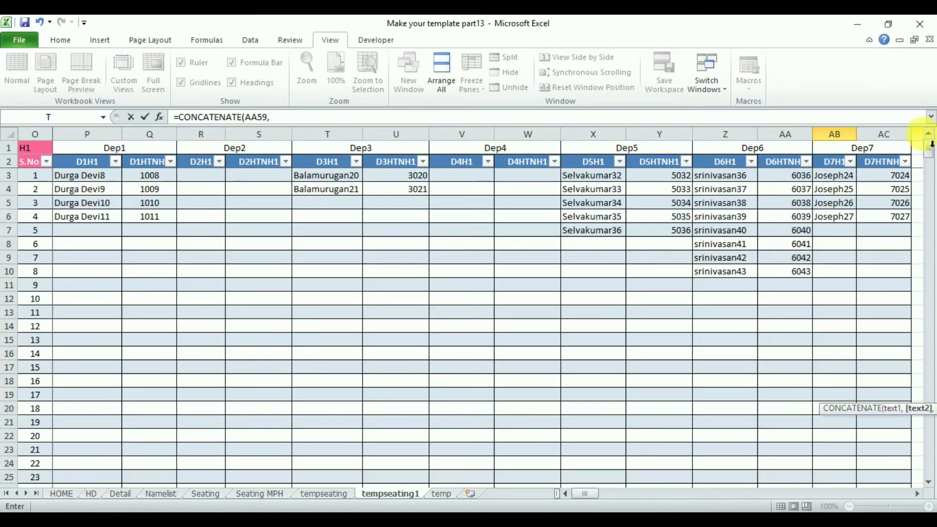
left_click(41, 152)
key("F2")
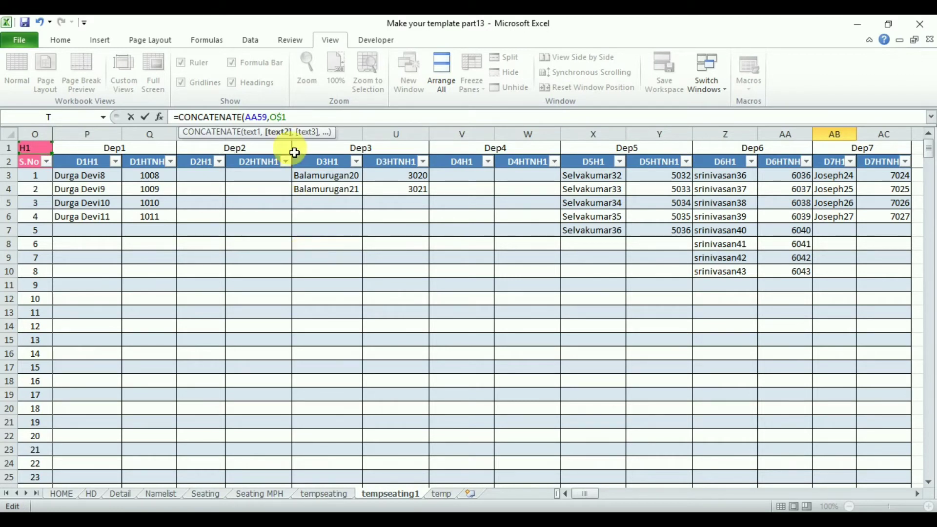
key("Return")
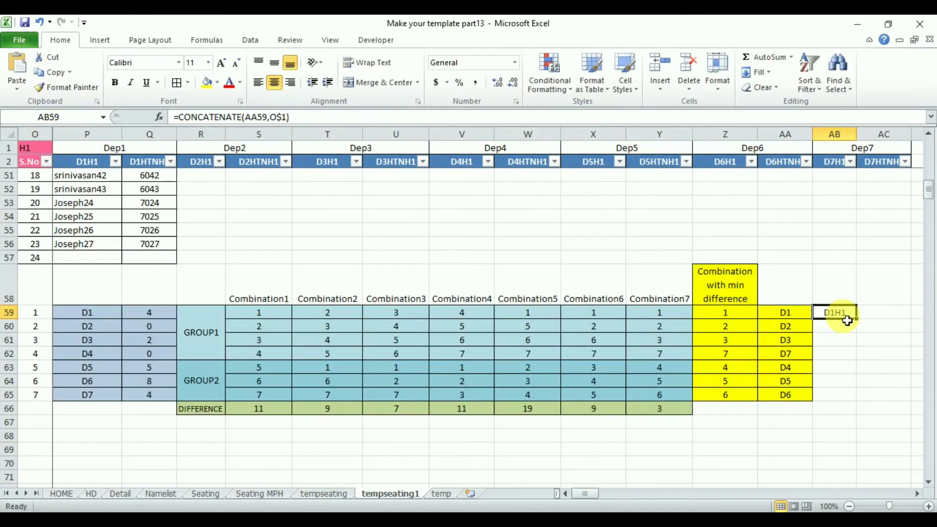
left_click_drag(857, 321, 849, 404)
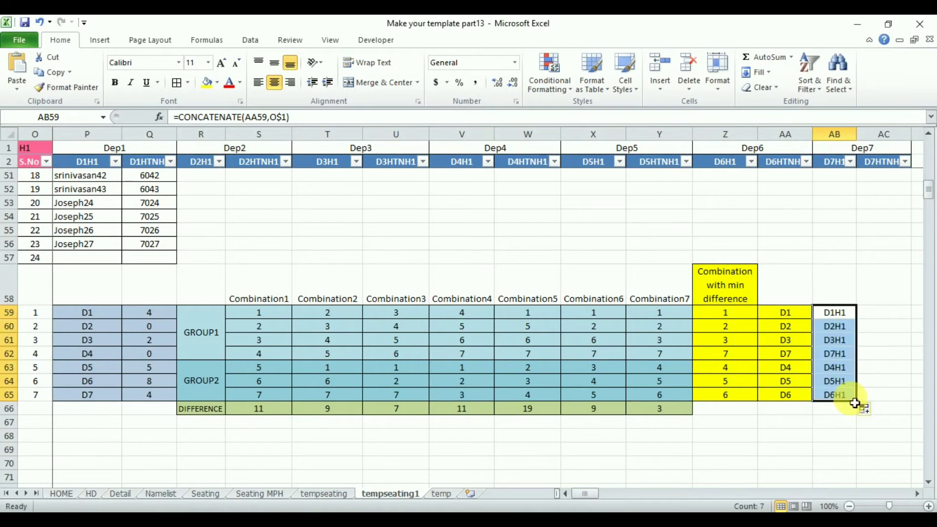
Enter =CONCATENATE(AA59,"HTN",O$1) in AC59 to join the department label, HTN and the hall code
left_click(855, 328)
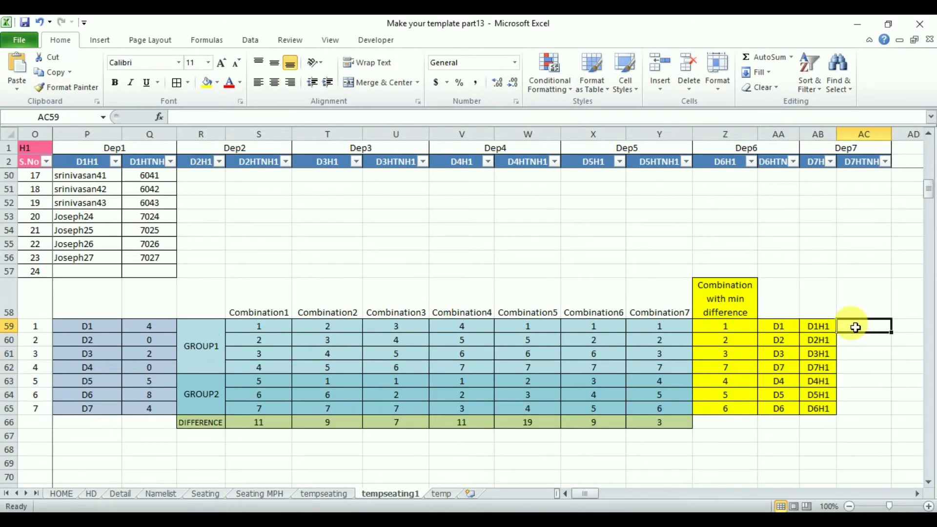
type("=con")
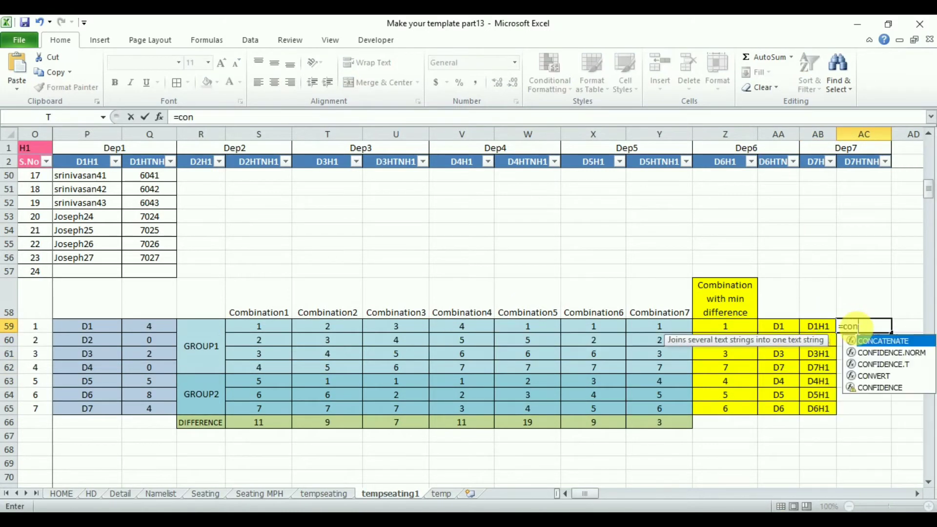
double_click(884, 345)
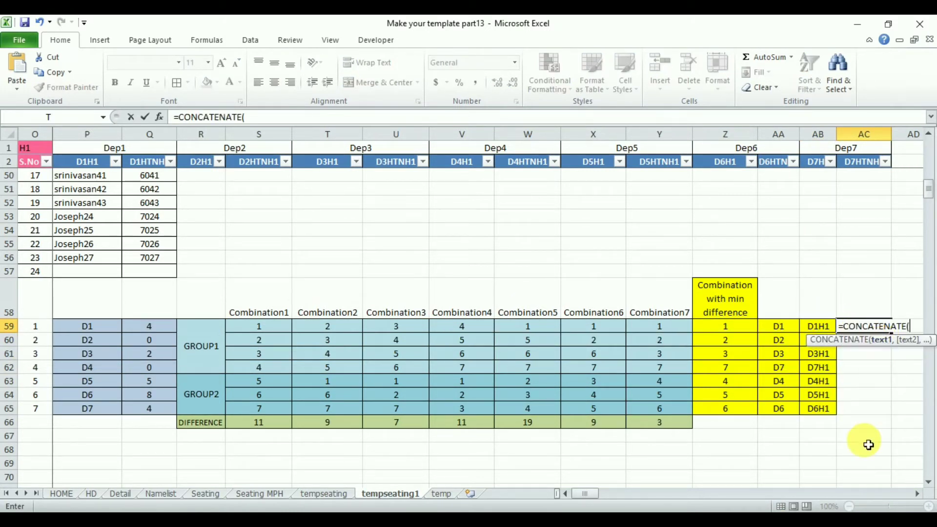
left_click(779, 330)
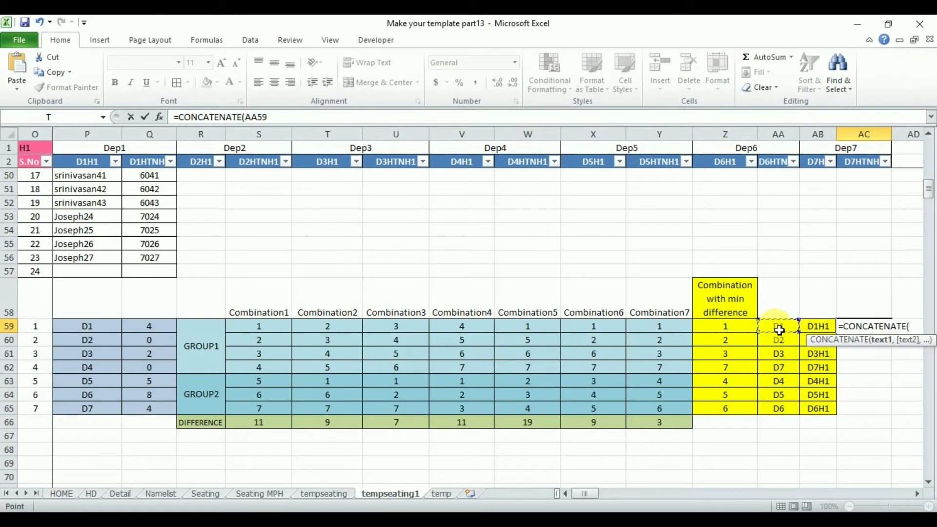
type(",\"H")
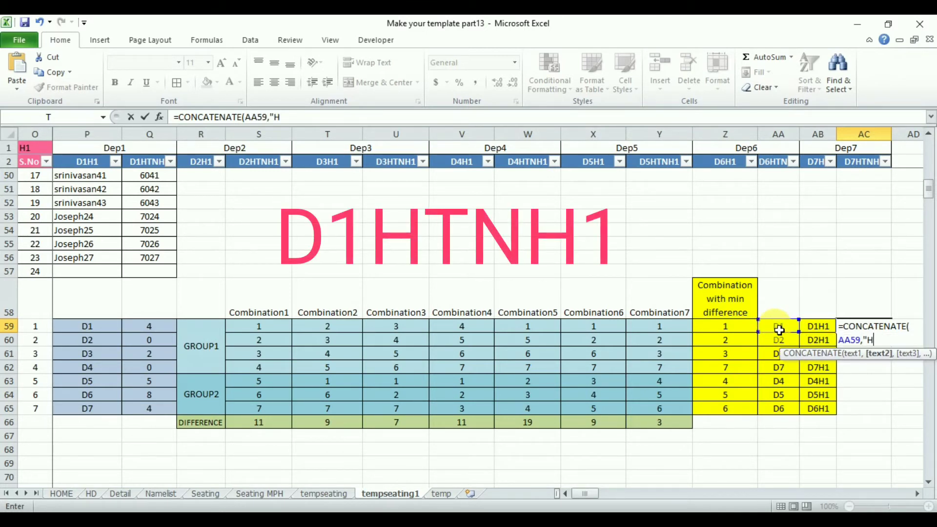
type("TN\"")
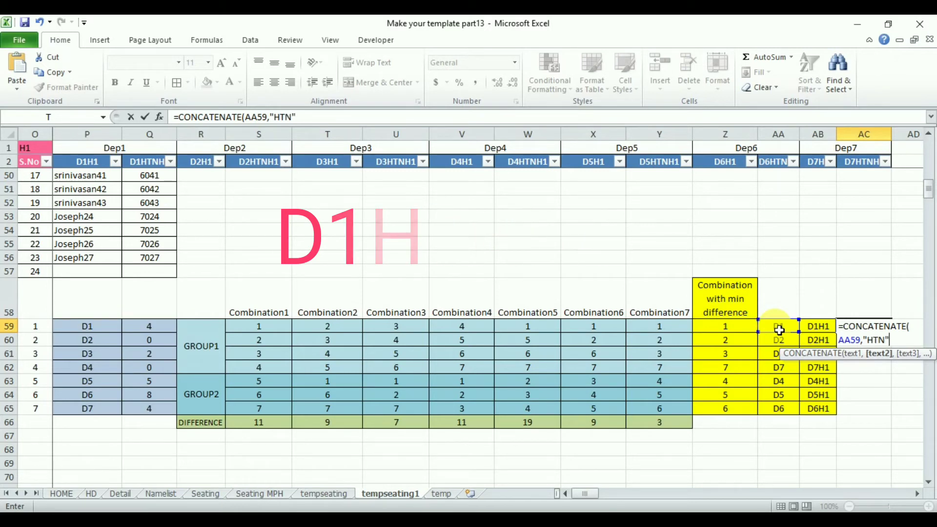
type(",")
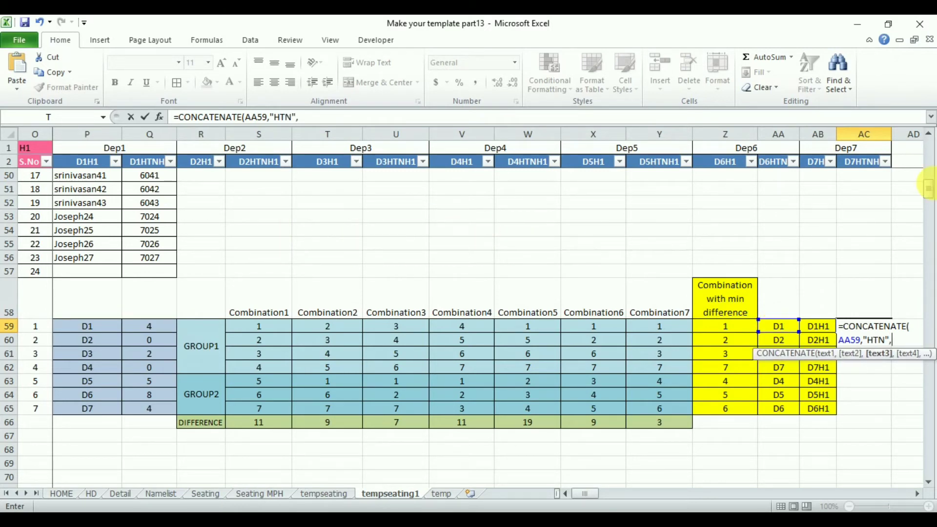
left_click_drag(929, 188, 929, 147)
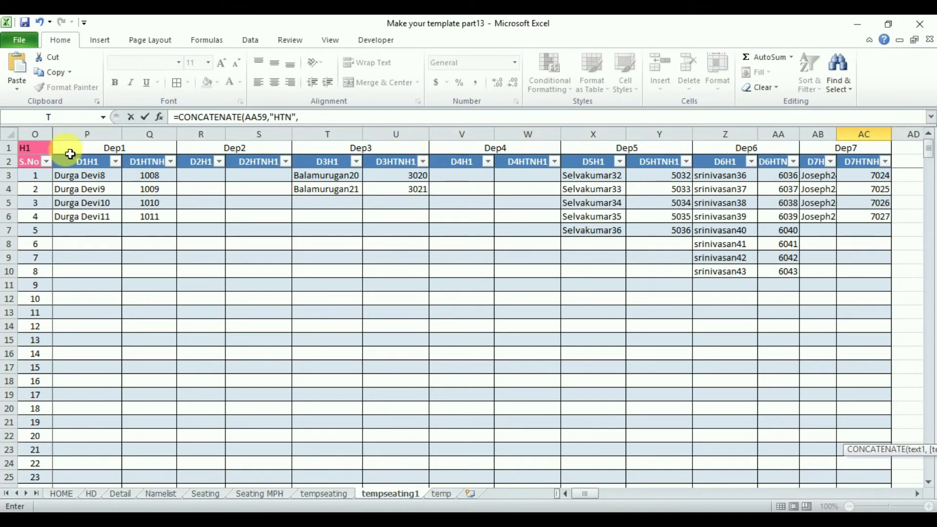
left_click(311, 118)
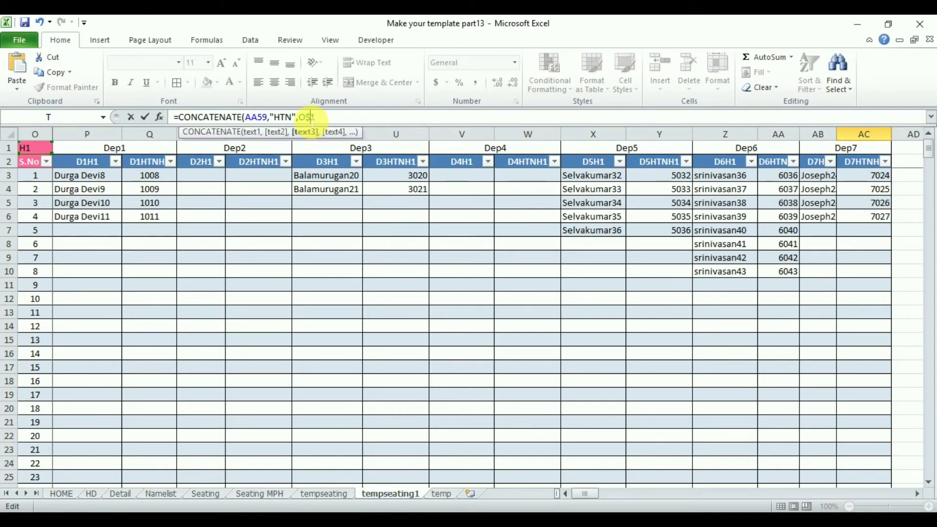
key("Return")
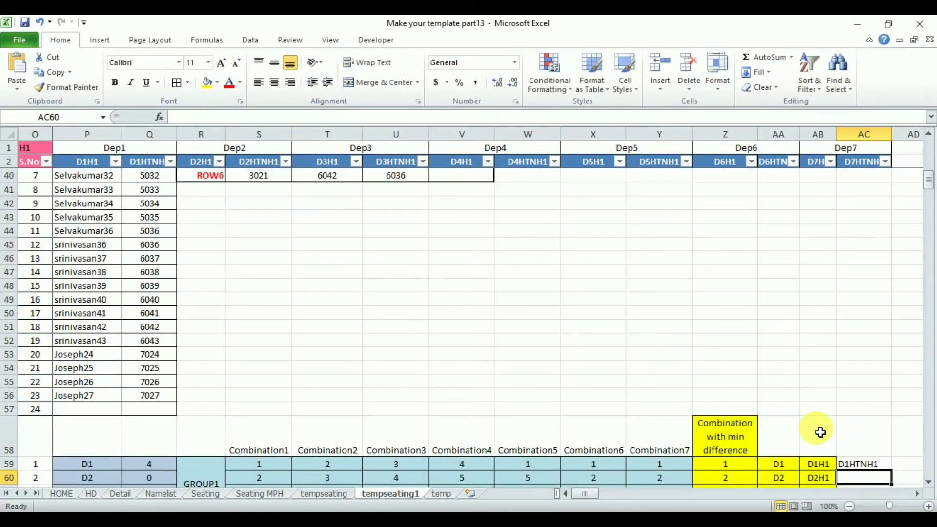
Fill the AC59 formula down to AC65 and give the range a yellow fill and cell borders
scroll(929, 481, "down", 4)
left_click(864, 312)
left_click_drag(892, 319, 892, 402)
left_click(207, 82)
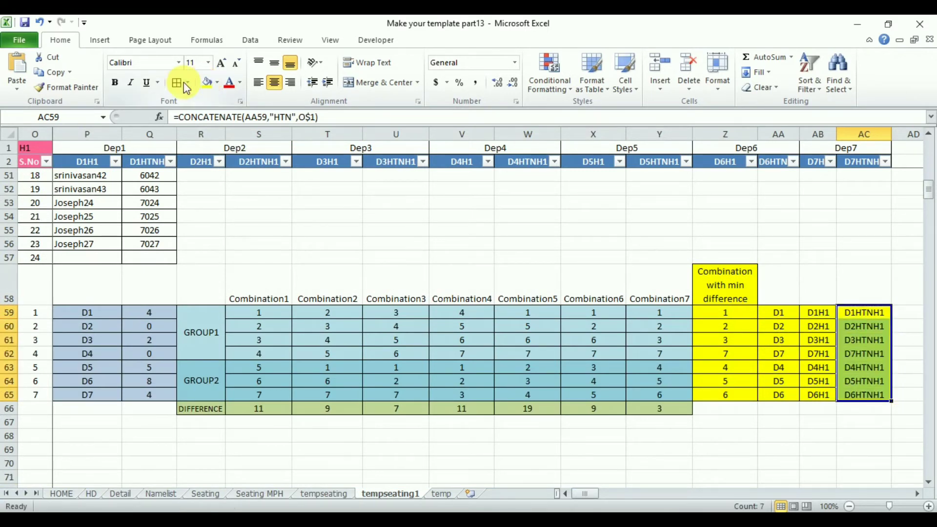
left_click(177, 83)
Begin an INDEX formula in AD59 with P$59:Q$65 as its array, locking the row references
left_click(835, 276)
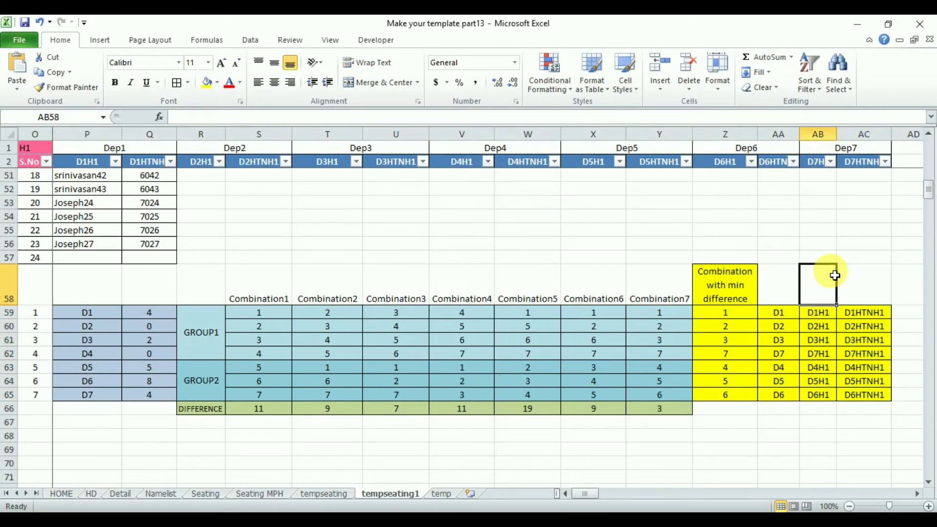
key("Right")
key("Right")
key("Down")
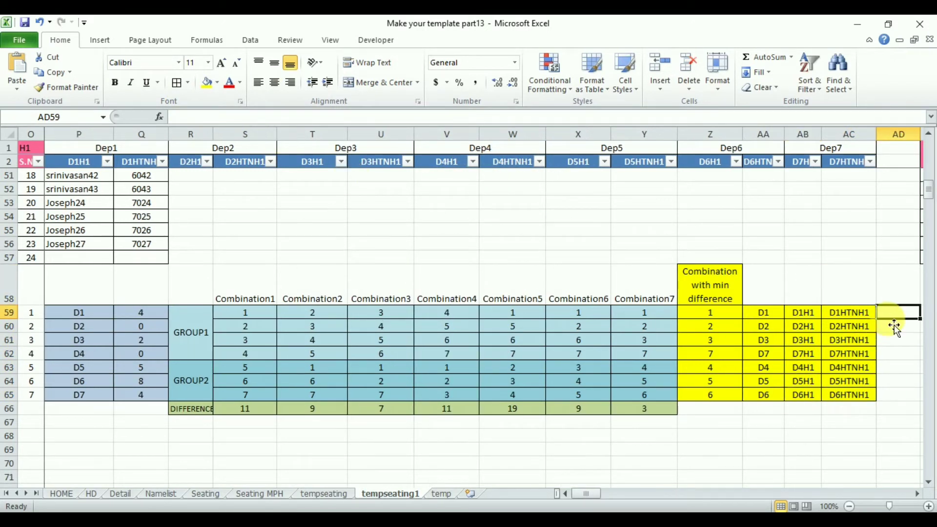
type("=")
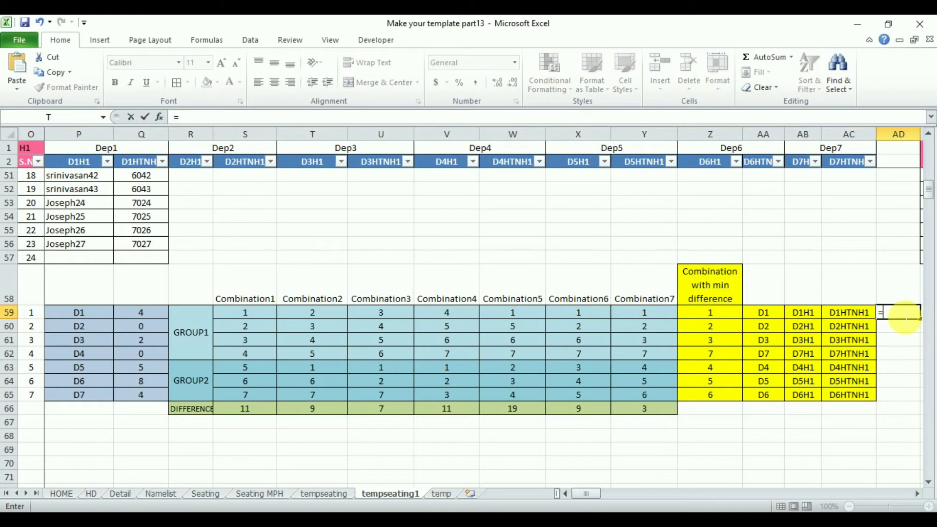
type("in")
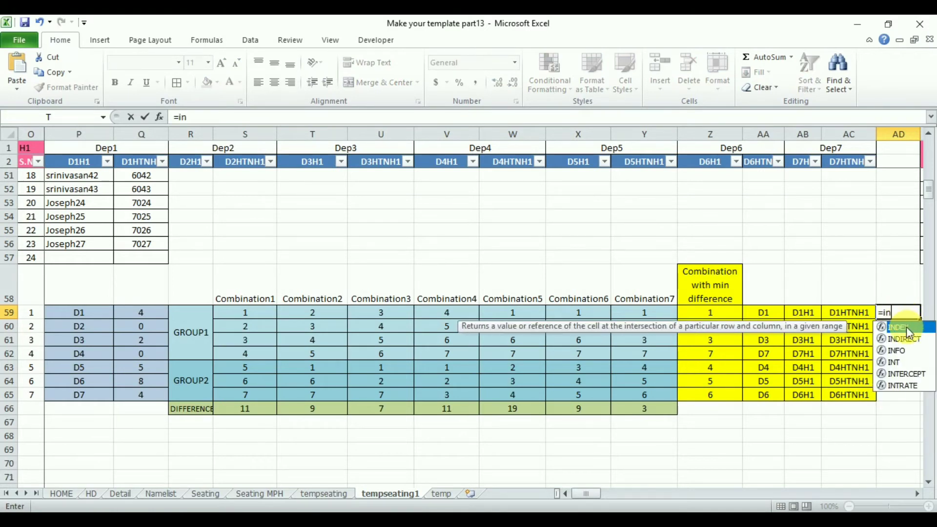
double_click(907, 328)
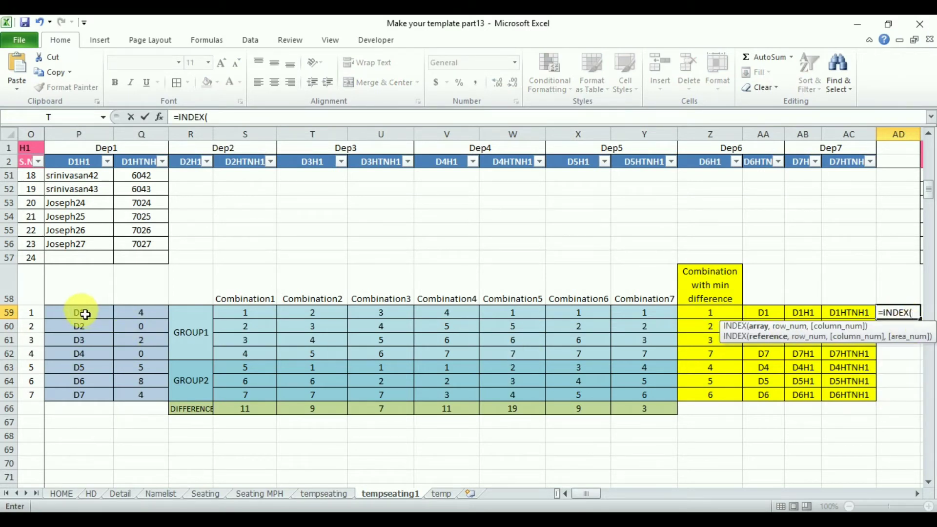
left_click_drag(81, 314, 140, 395)
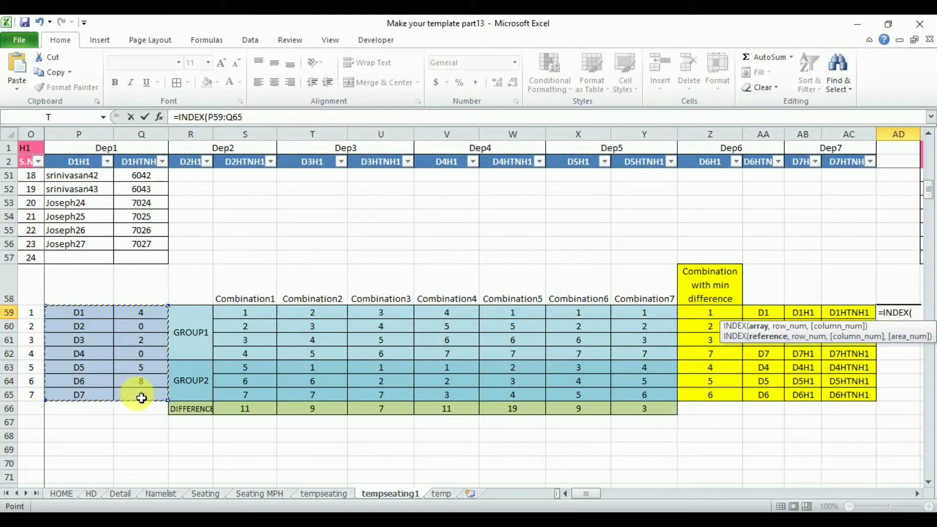
left_click(218, 117)
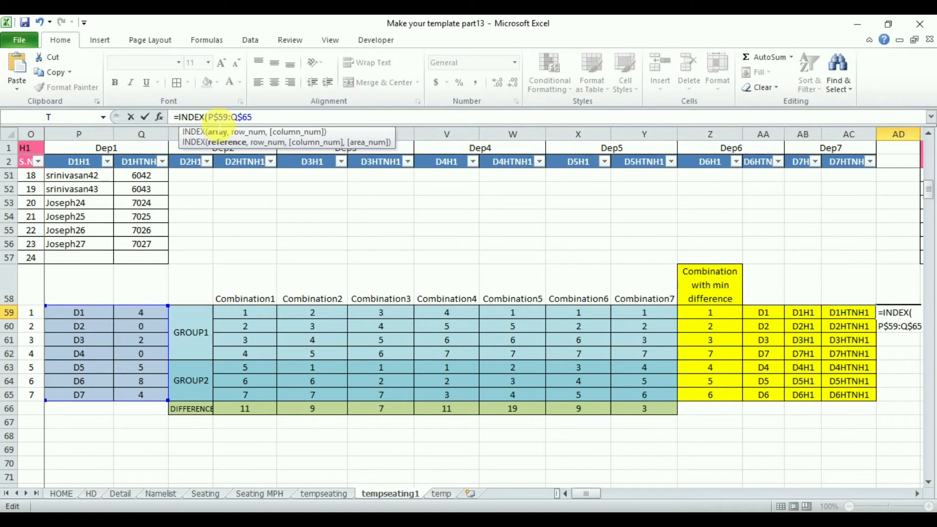
Add MATCH(AA59,P$59:P$65,0) as the row argument of the AD59 INDEX formula, using an exact match
type(",ma")
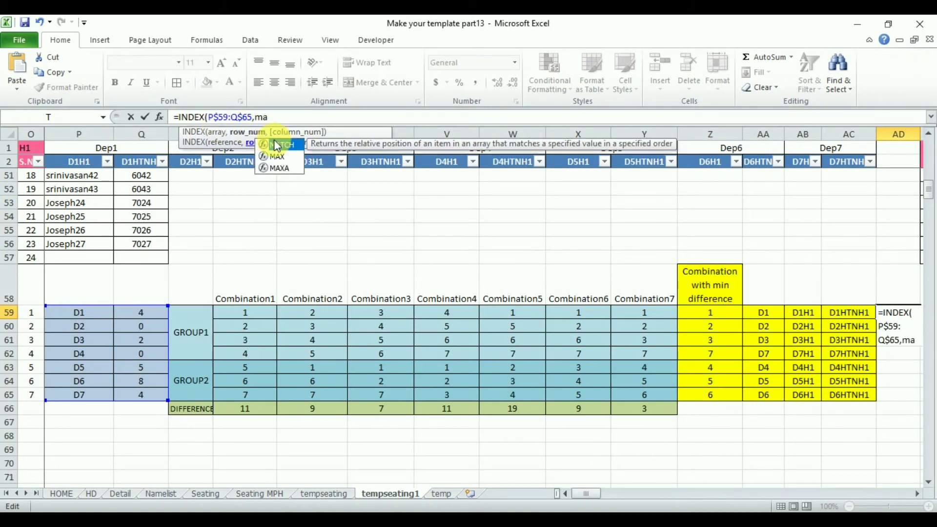
key("Tab")
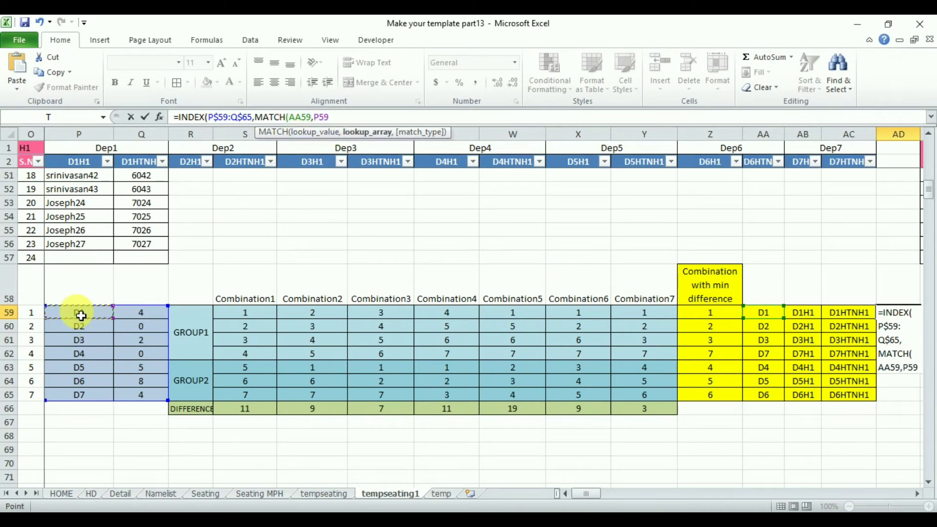
left_click_drag(93, 316, 76, 398)
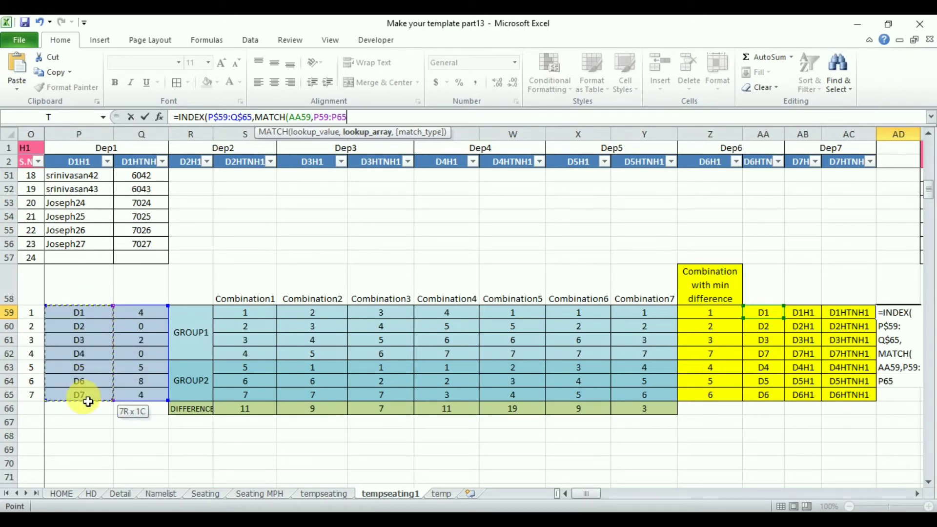
left_click(325, 118)
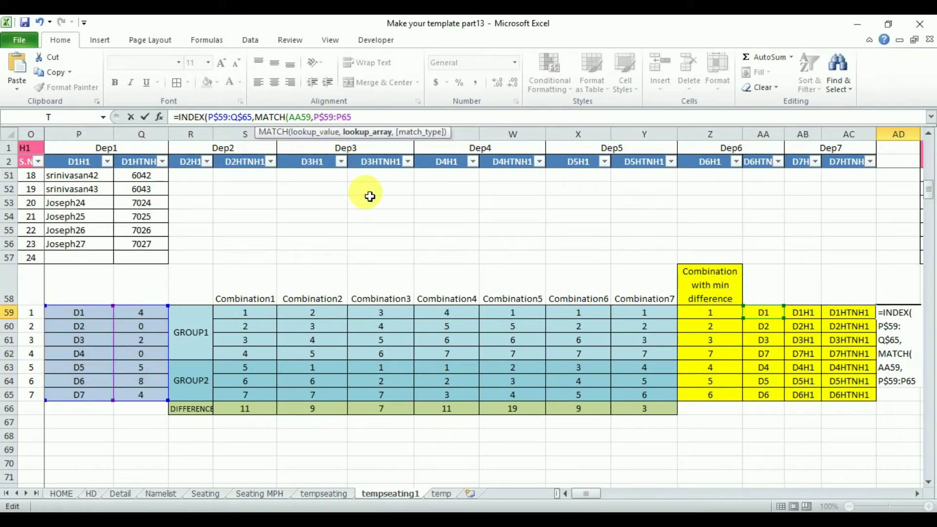
type(",")
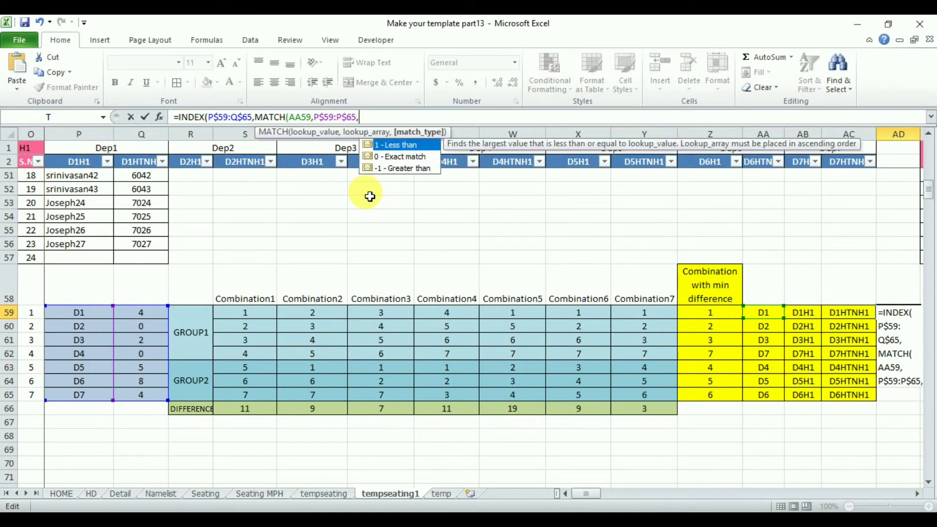
double_click(418, 153)
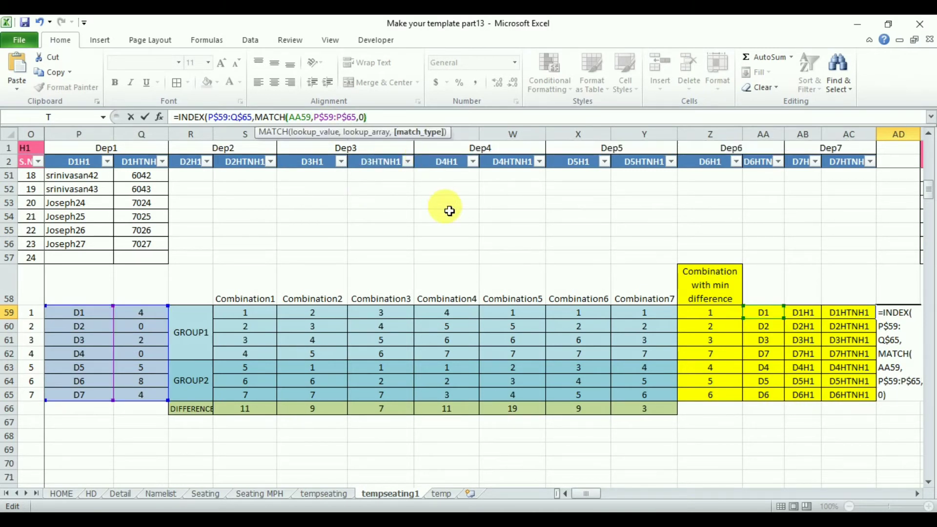
Complete the AD59 lookup formula with column number 2 and fill it down to AD65
type("),")
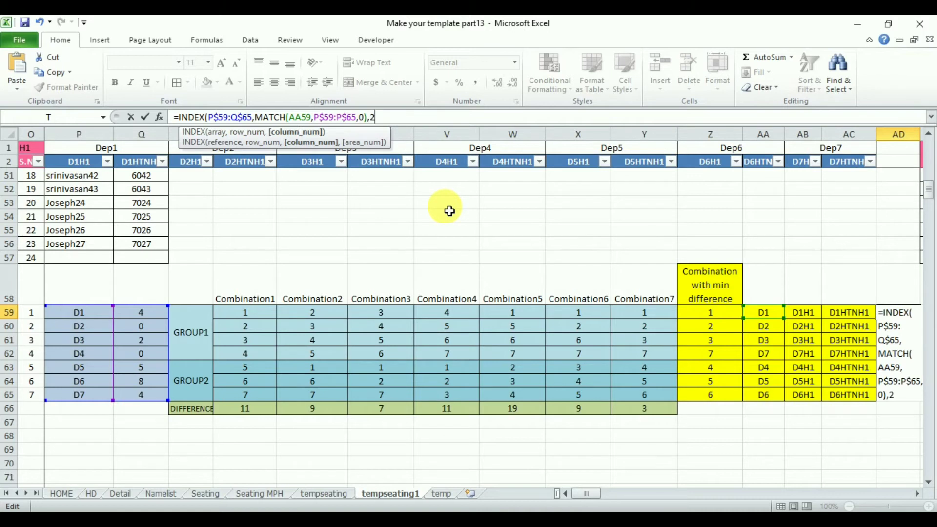
type("2)")
key("ctrl+Return")
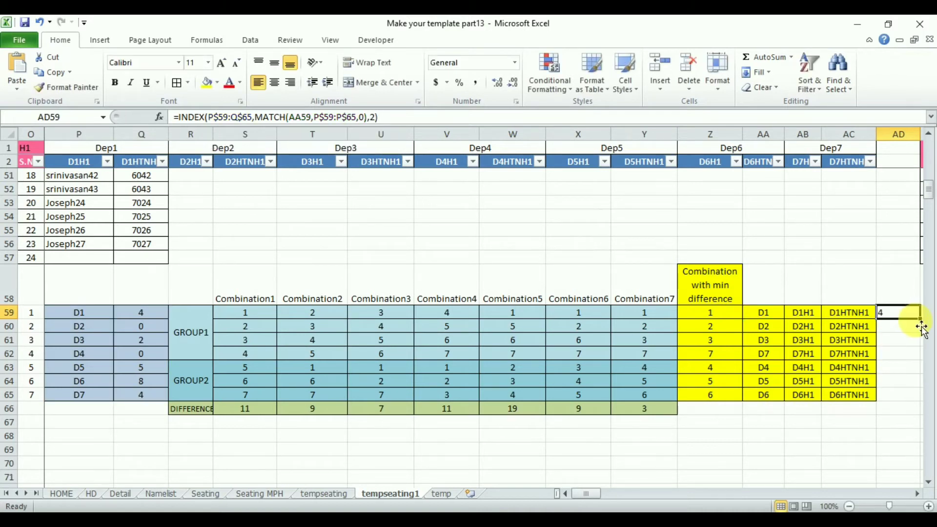
left_click_drag(926, 326, 896, 314)
Give the department counts in AD59:AD65 a yellow fill and cell borders
left_click(776, 364)
left_click(207, 82)
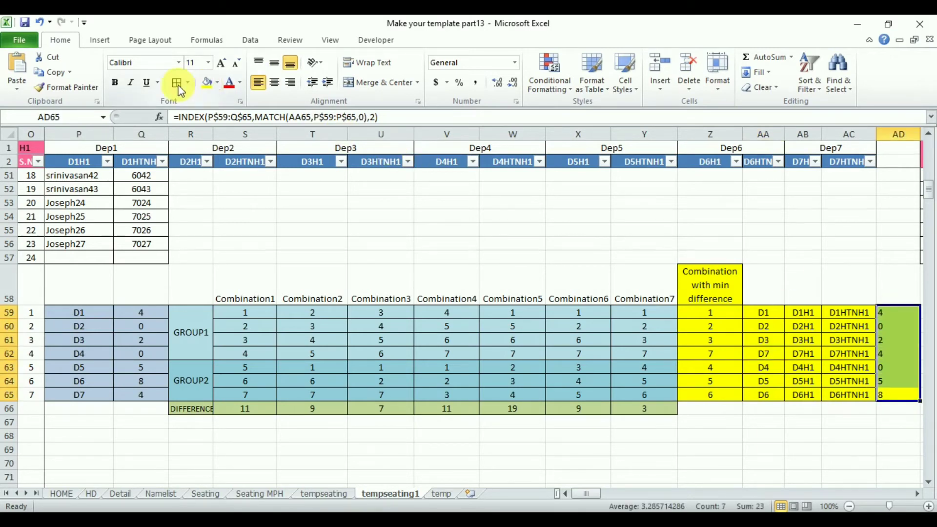
left_click(177, 82)
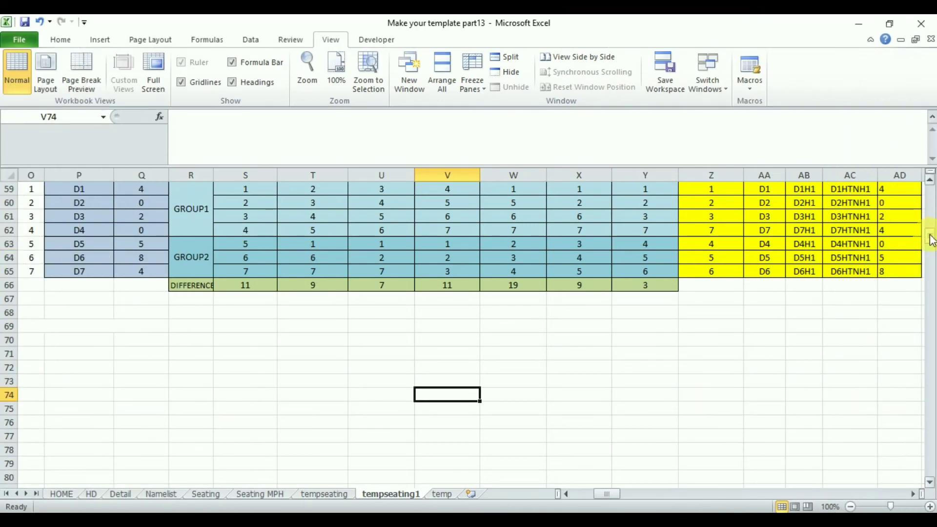
Unmerge the H2 hall header in AE1:AE2 and enter S.No in AE2
left_click_drag(932, 240, 927, 185)
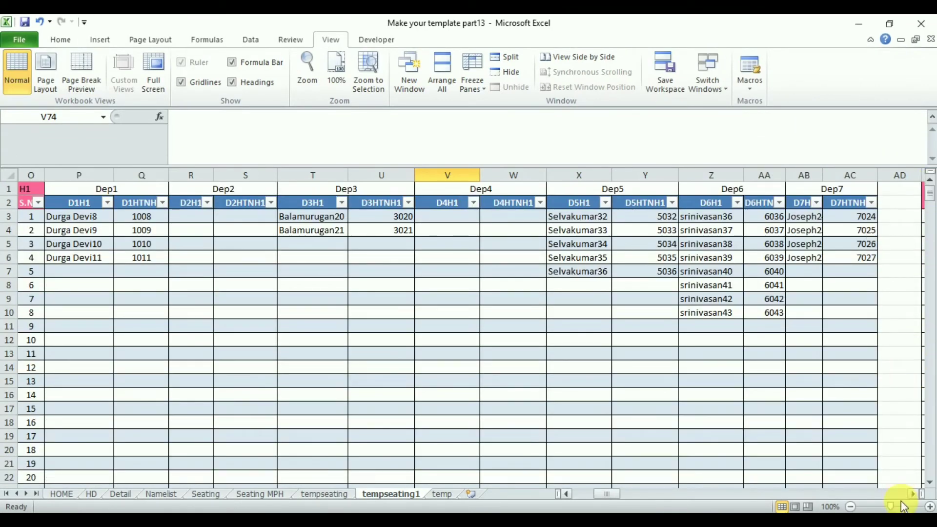
left_click_drag(916, 494, 916, 495)
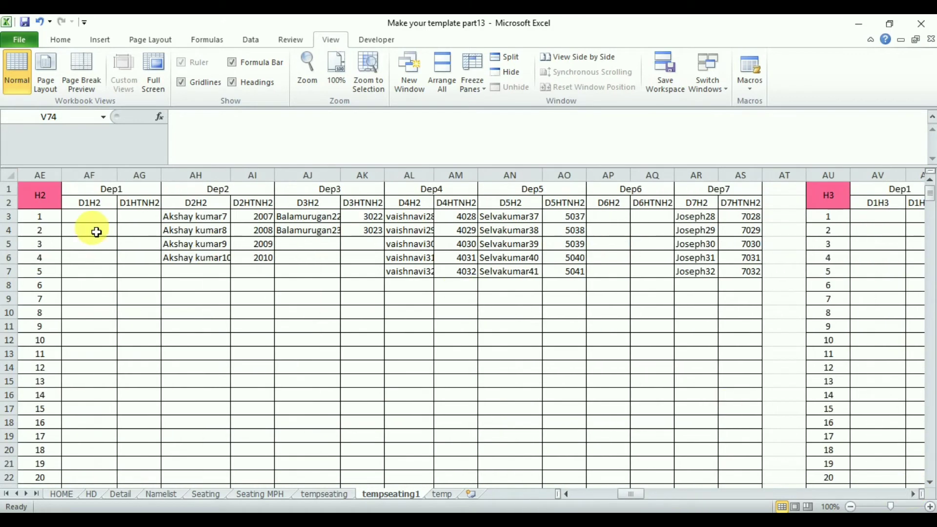
left_click(50, 205)
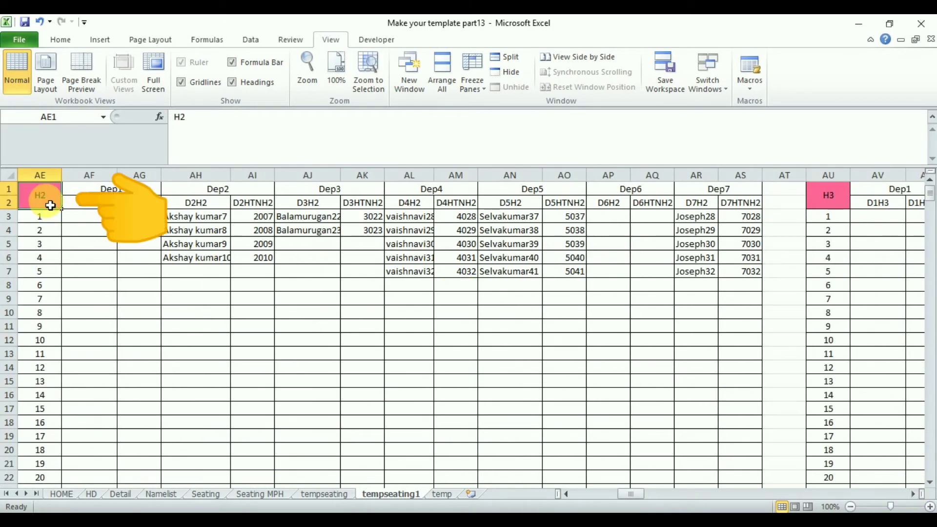
left_click(60, 39)
left_click(365, 81)
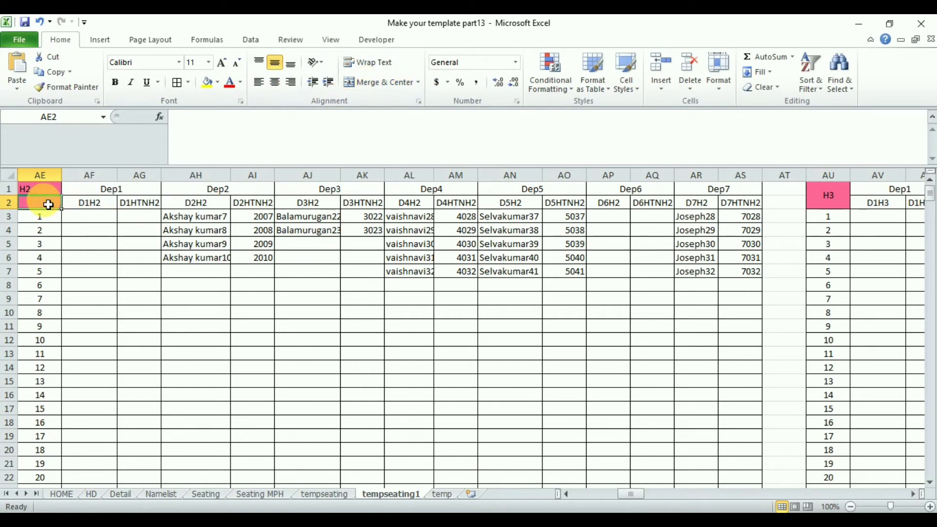
type("S.No")
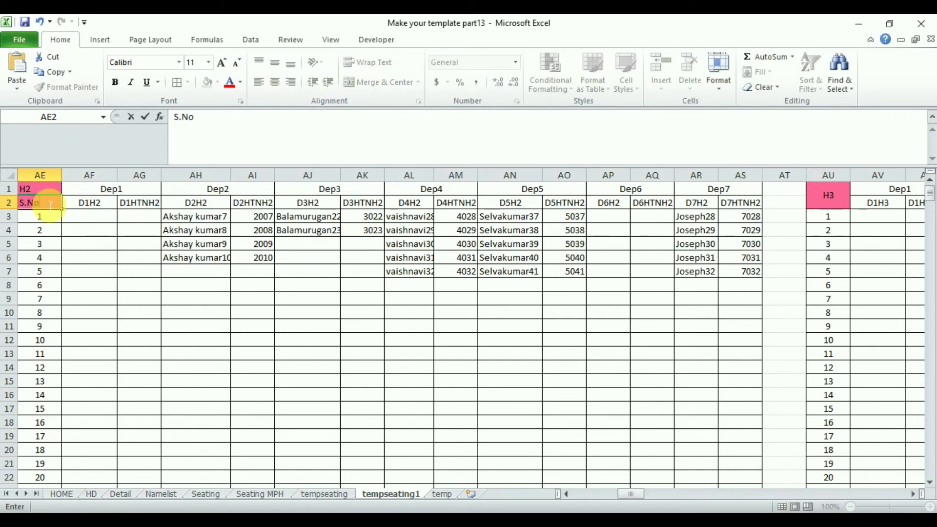
key("Return")
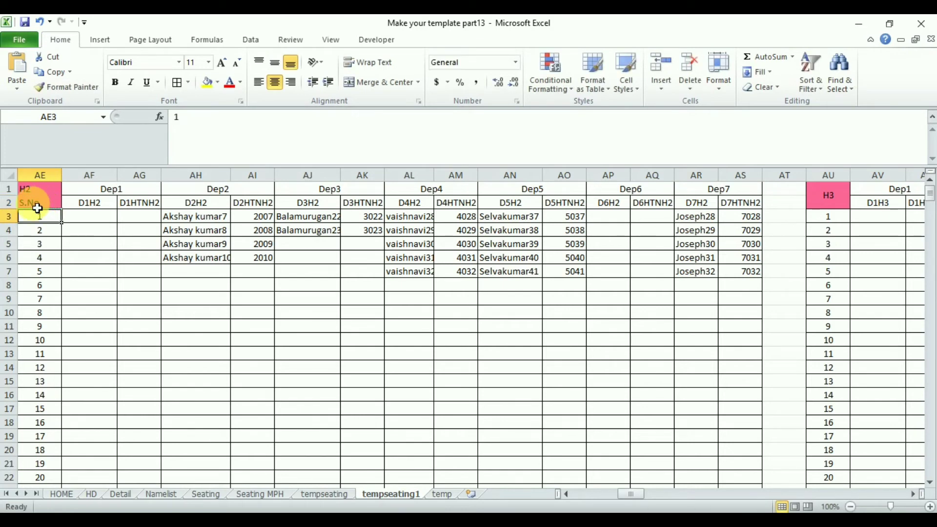
Convert the H2 block AE2:AS30 into a table that uses its first row as headers
left_click_drag(38, 203, 742, 481)
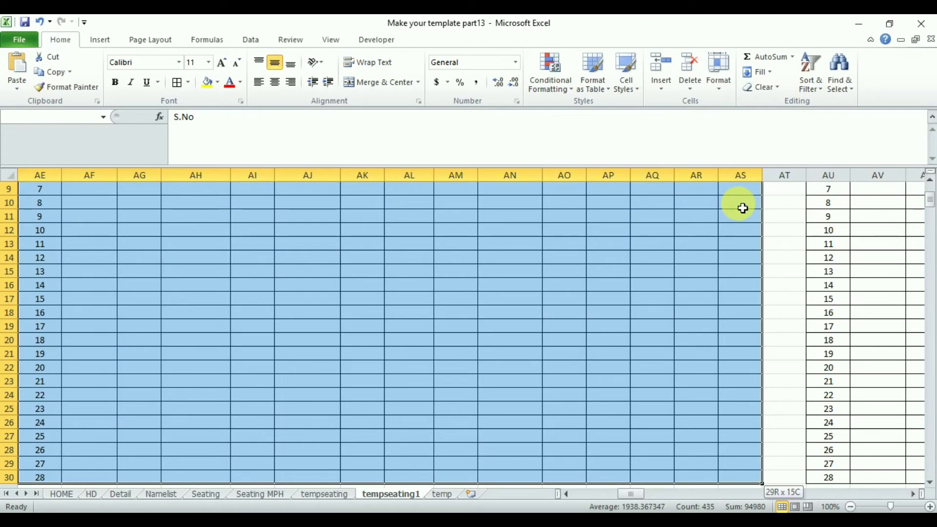
left_click(101, 46)
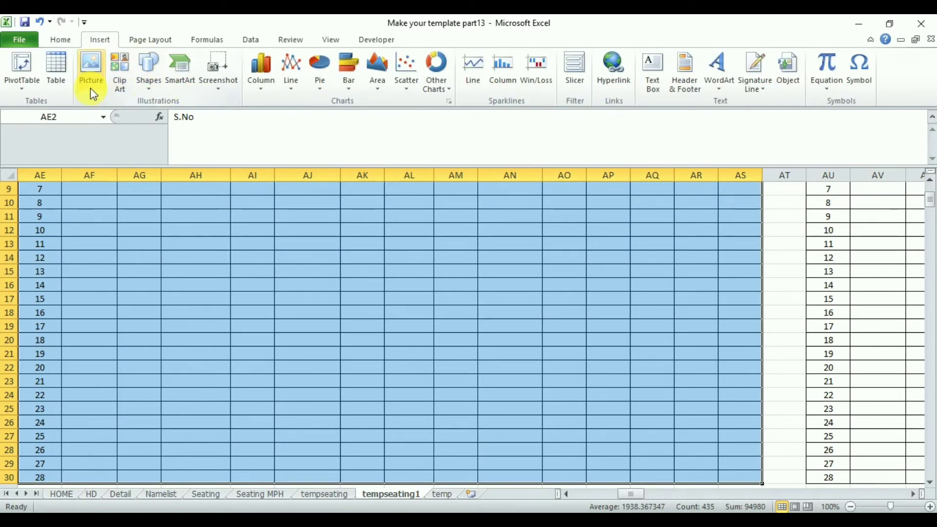
left_click(54, 86)
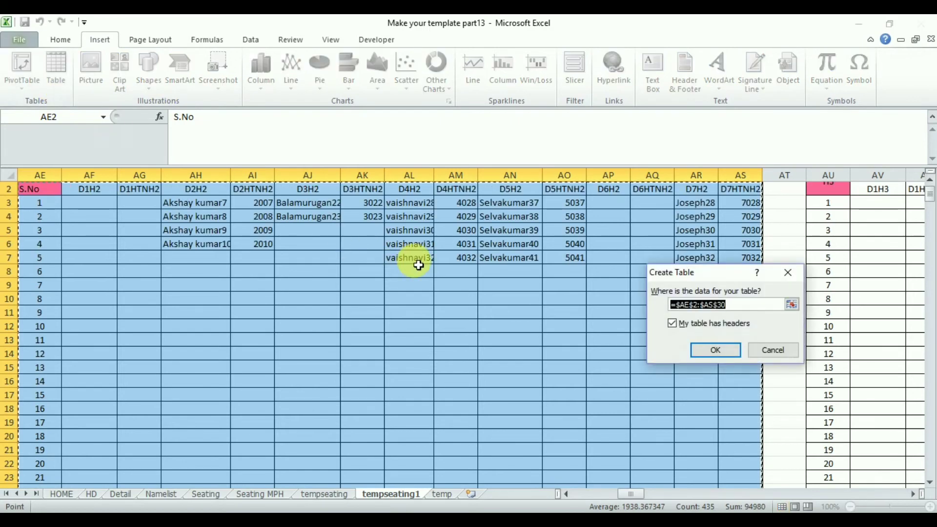
left_click(721, 350)
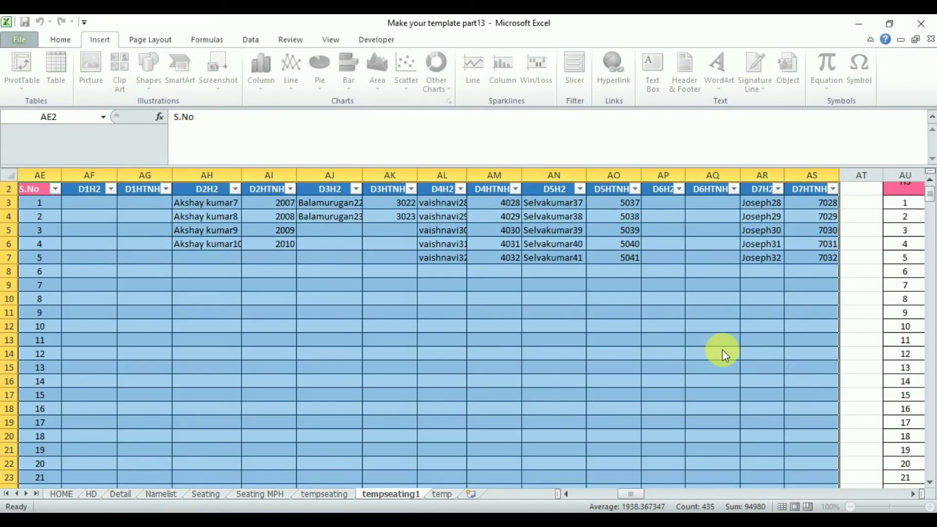
Unmerge the H3 hall header in AU1:AU2 and enter S.No in AU2
scroll(727, 354, "right", 3)
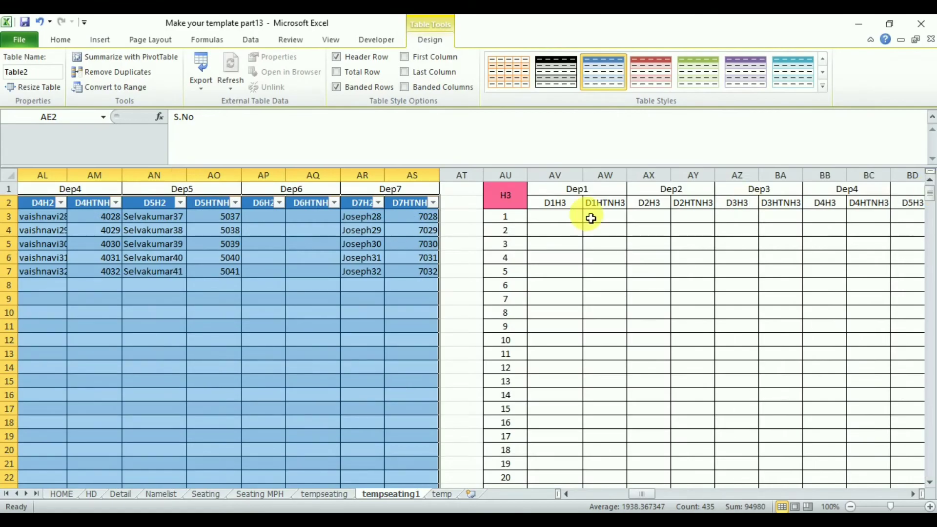
left_click(522, 201)
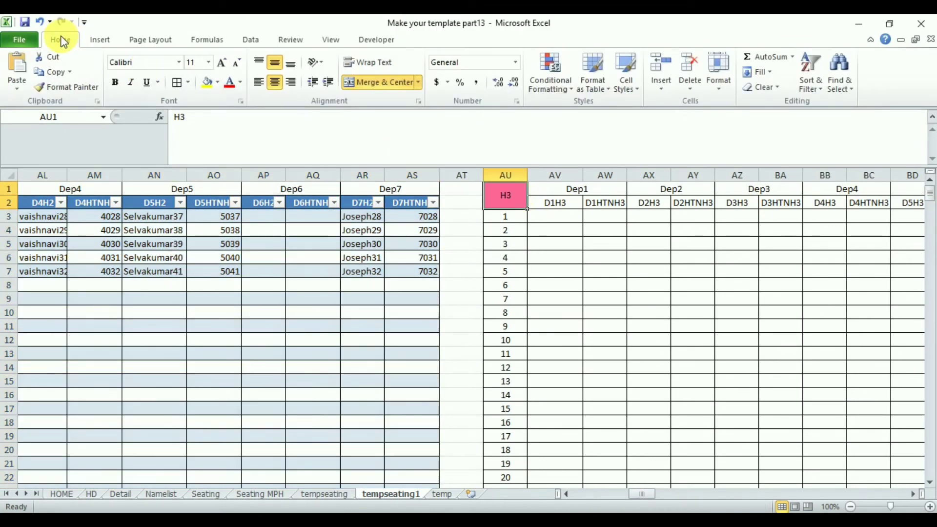
left_click(373, 83)
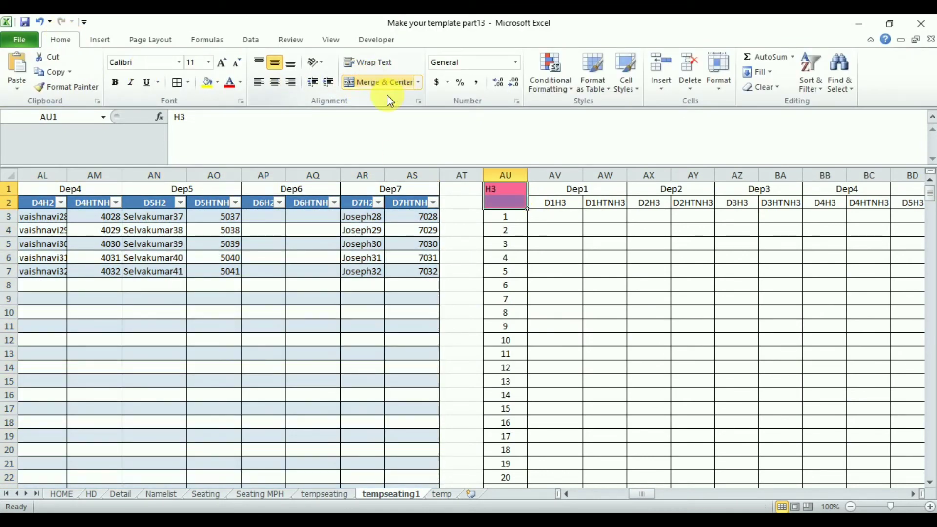
left_click(504, 205)
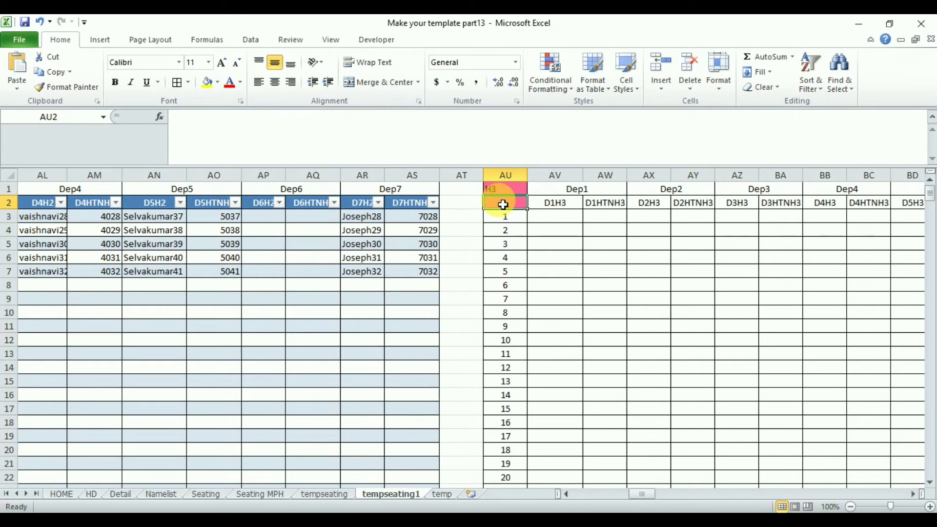
type("S.No")
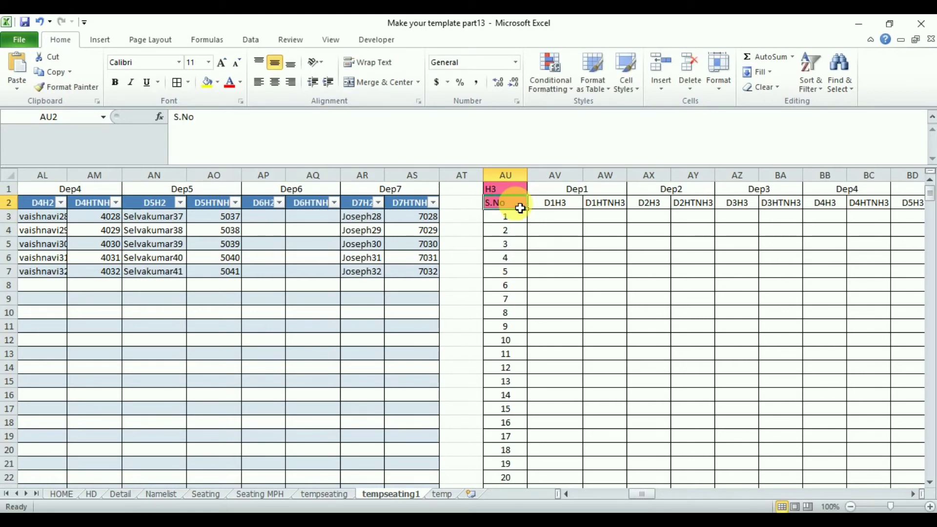
Convert the H3 block AU2:BI30 into a table with headers
key("ctrl+shift+Right")
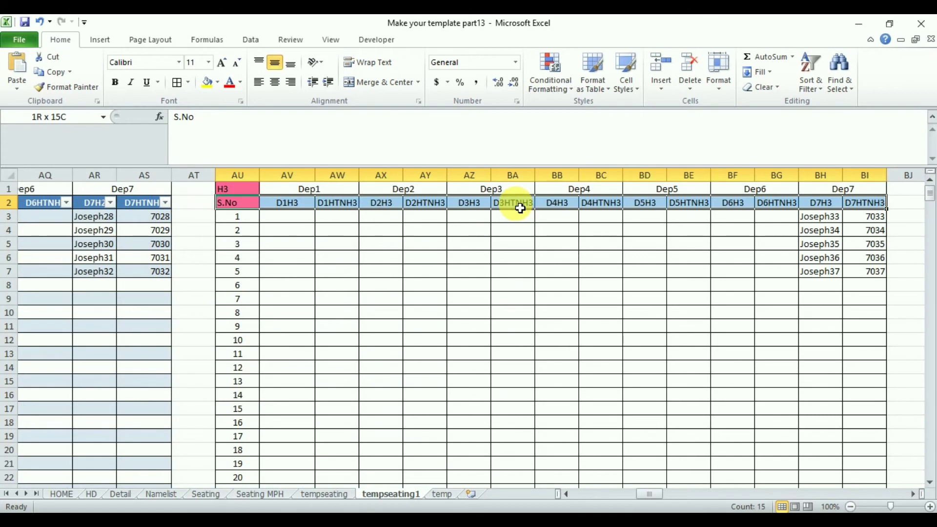
key("ctrl+shift+Down")
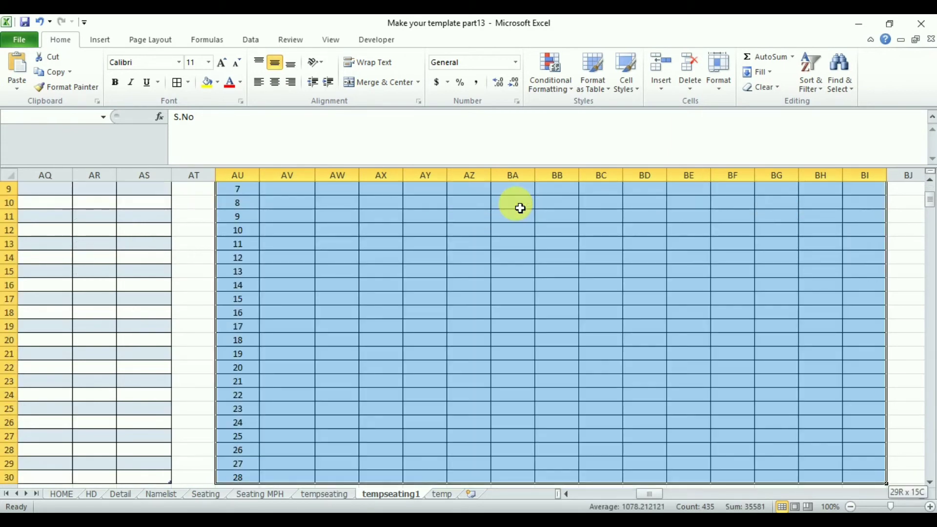
left_click(96, 40)
left_click(57, 79)
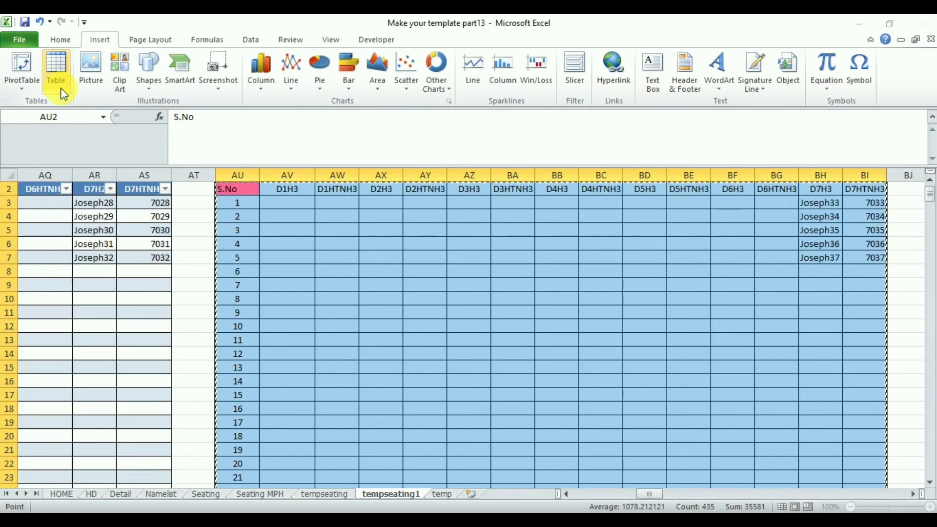
left_click(707, 350)
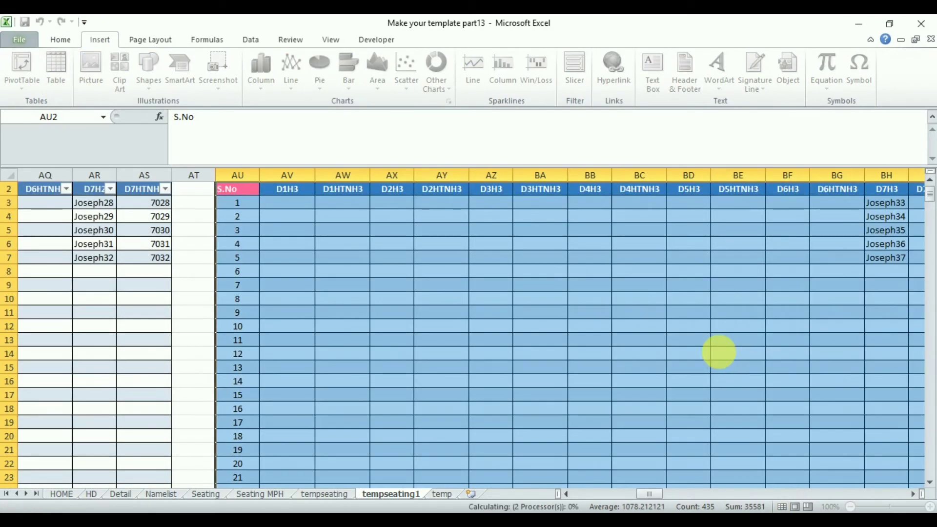
Unmerge the H4 hall header in BK1:BK2 and enter S.No in BK2
left_click(929, 182)
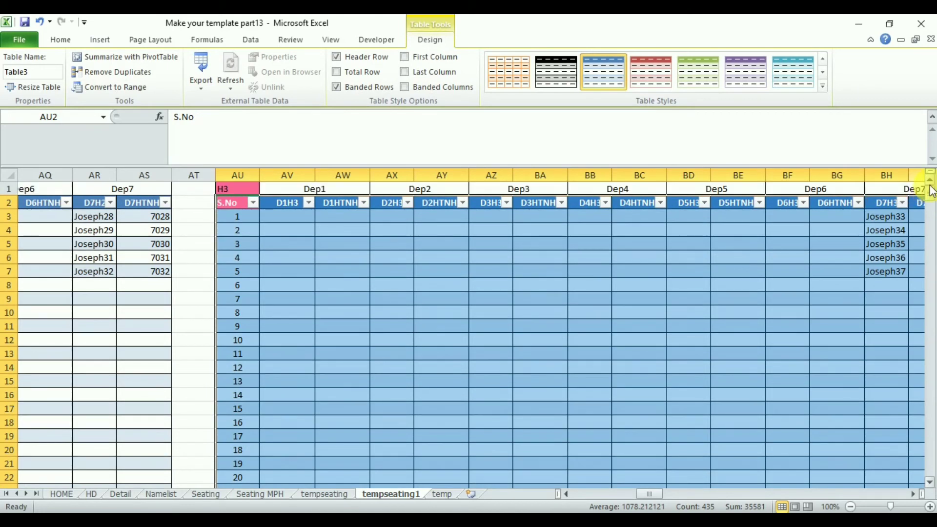
left_click(913, 494)
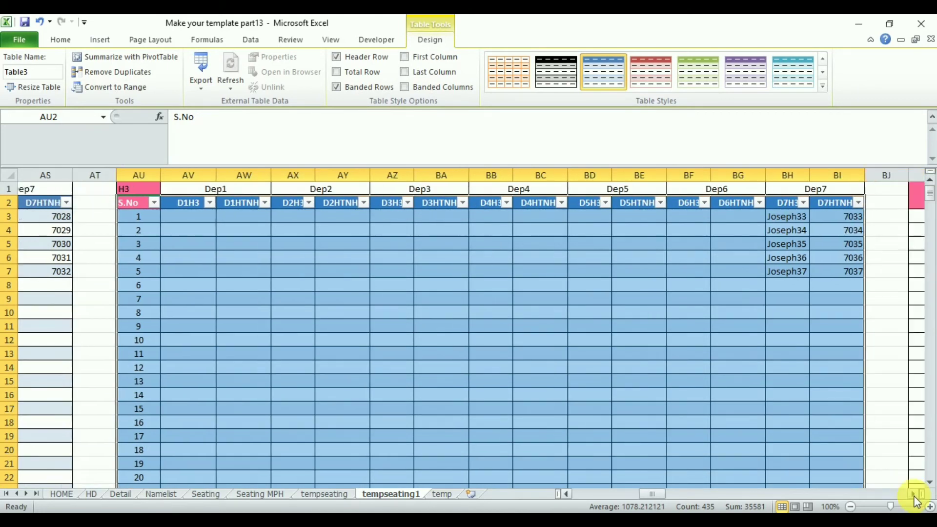
left_click(436, 198)
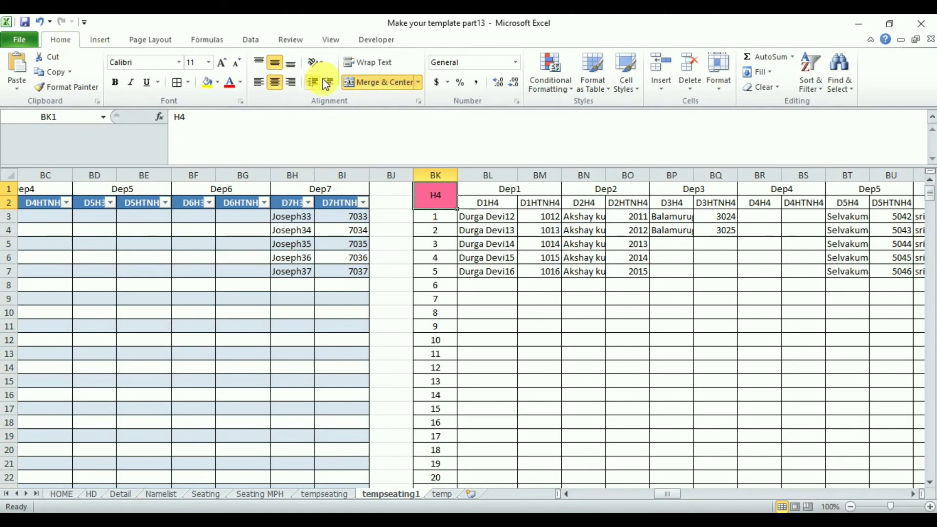
left_click(362, 82)
left_click(436, 202)
type("S.No")
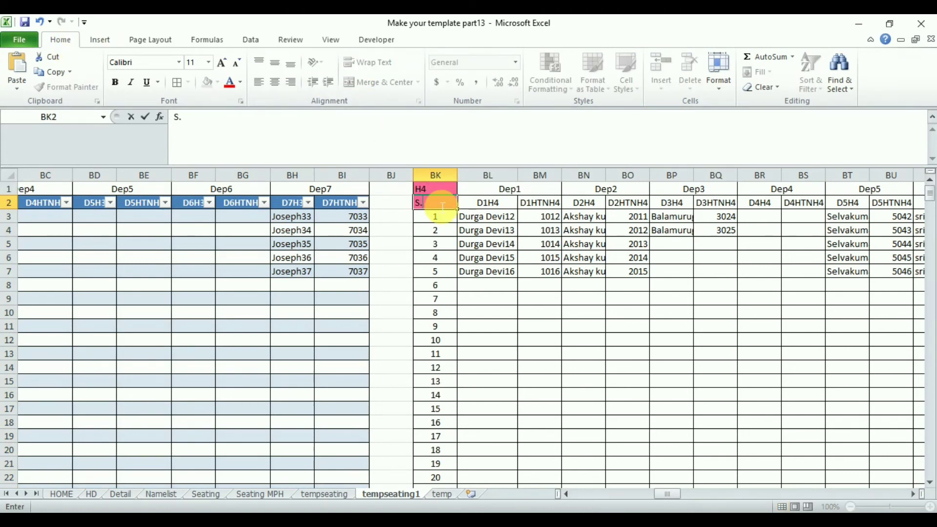
key("Return")
Convert the H4 block BK2:BY30 into a table with headers
left_click(441, 203)
key("ctrl+shift+End")
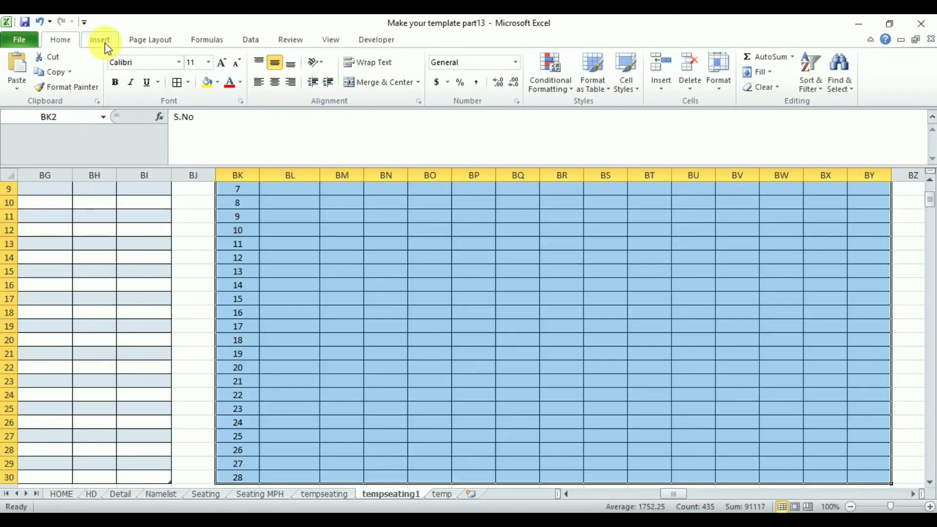
left_click(100, 40)
left_click(56, 68)
left_click(715, 350)
Unmerge the H5 hall header in CA1:CA2 and enter S.No in CA2
left_click(913, 494)
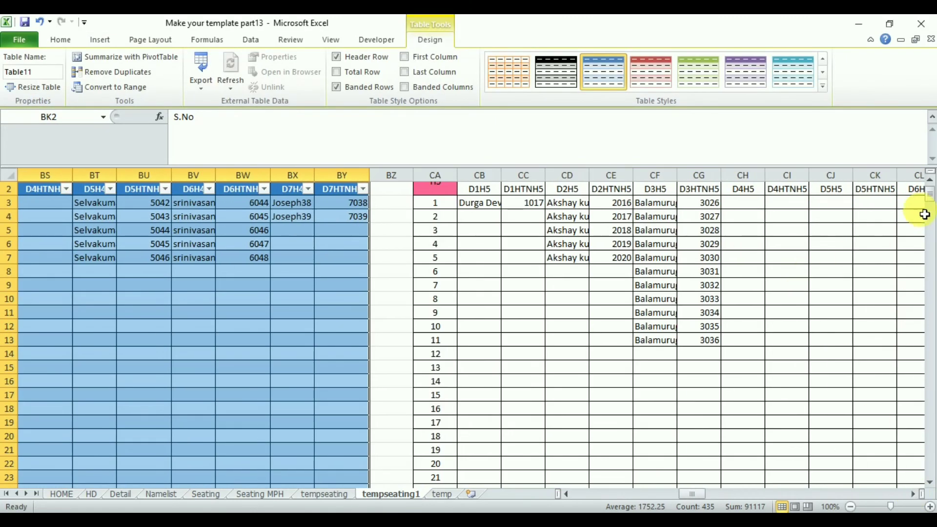
left_click(443, 204)
left_click(373, 81)
left_click(434, 203)
type("S.No")
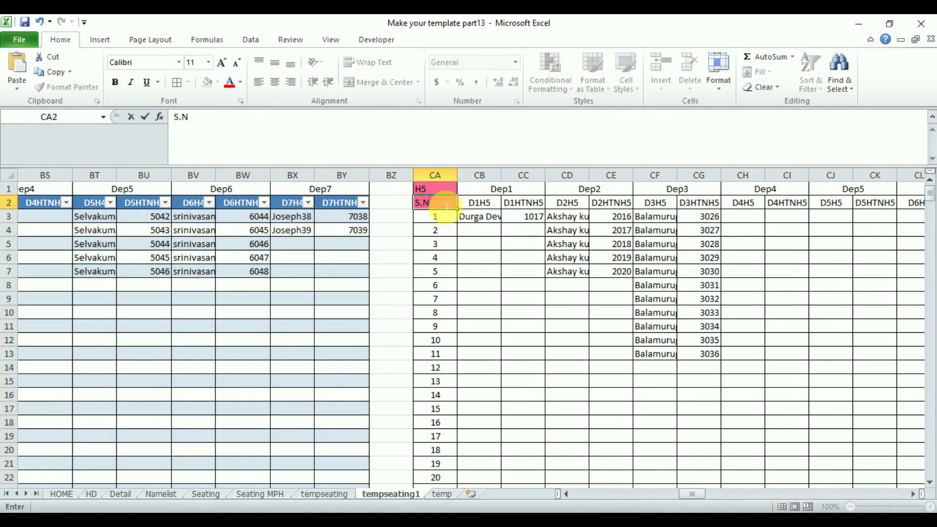
key("Return")
Convert the H5 block CA2:CO30 into a table with headers
left_click(438, 205)
key("ctrl+shift+End")
left_click(100, 39)
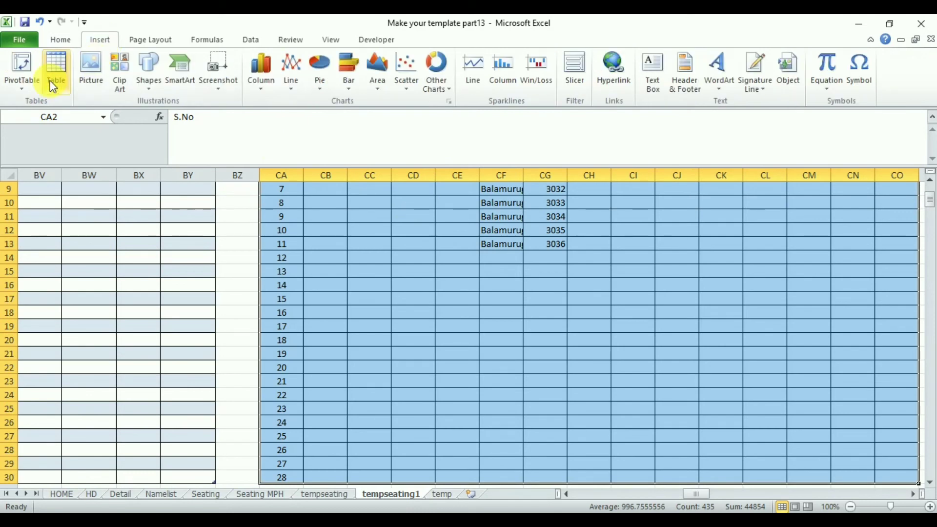
left_click(55, 68)
left_click(703, 359)
Unmerge the H6 hall header in CQ1:CQ2 and enter S.No in CQ2
left_click(913, 494)
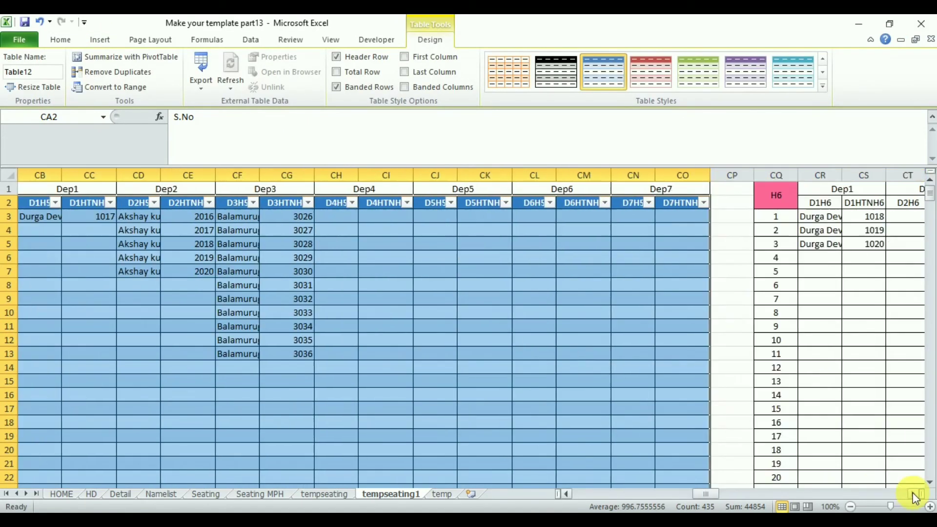
left_click(288, 198)
left_click(376, 82)
left_click(283, 203)
type("S.No")
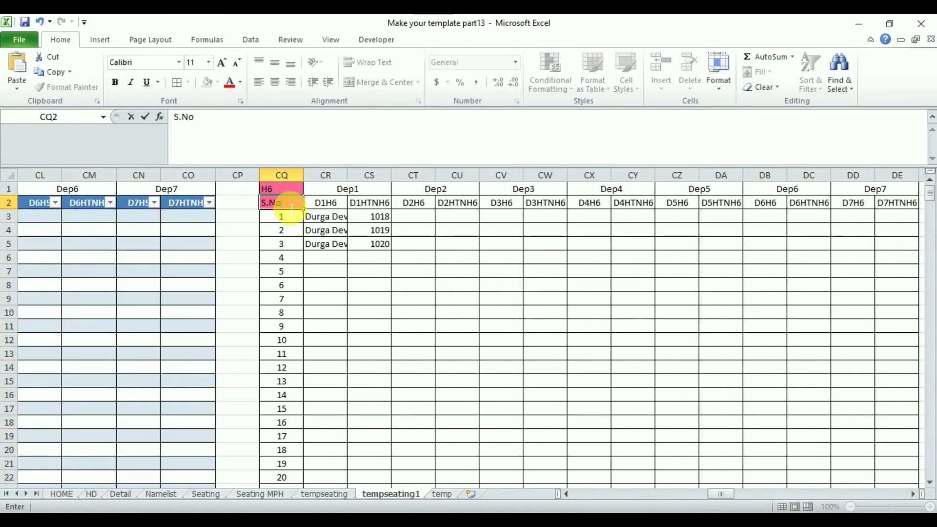
key("Return")
Convert the H6 block CQ2:DE30 into a table with headers
left_click(278, 206)
key("ctrl+shift+Right")
key("ctrl+shift+Down")
left_click(99, 39)
left_click(55, 69)
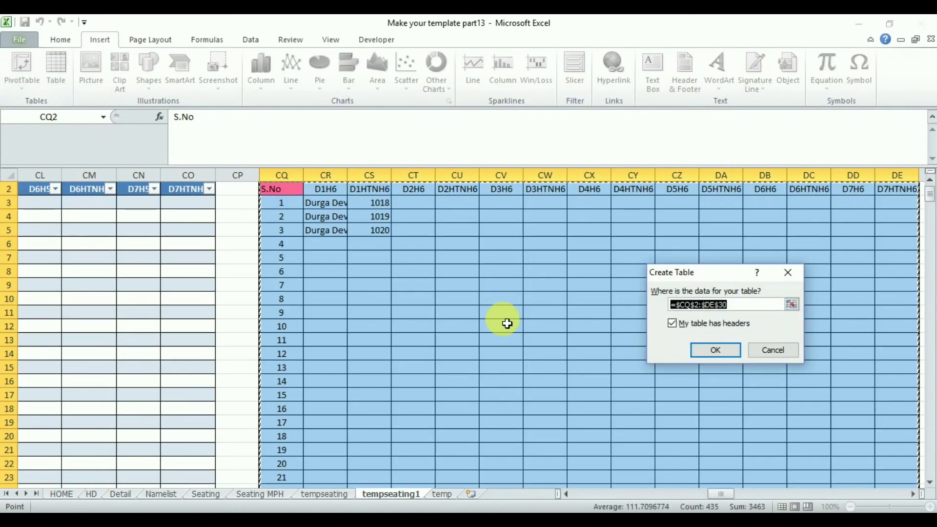
left_click(716, 353)
Unmerge the H7 hall header in DG1:DG2 and enter S.No in DG2
scroll(927, 220, "up", 1)
left_click(893, 494)
left_click(192, 205)
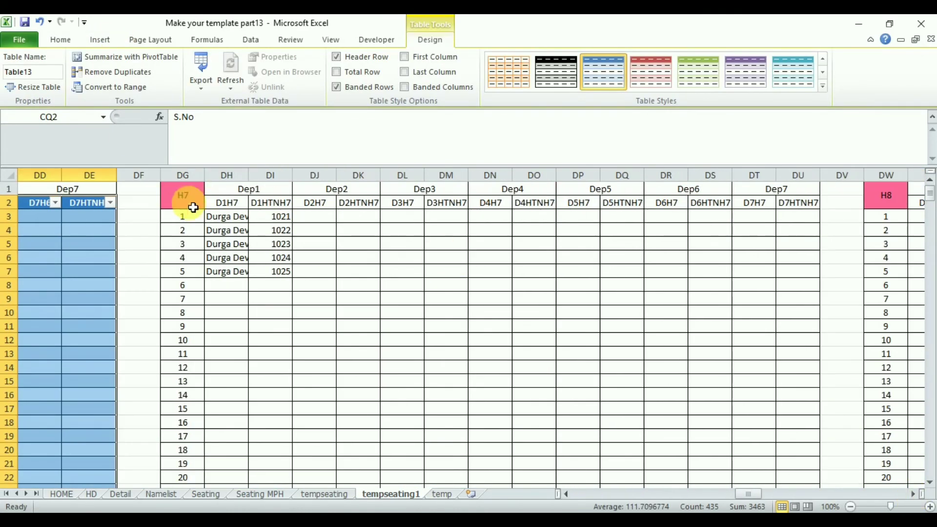
left_click(376, 82)
left_click(184, 203)
type("S.No")
key("Tab")
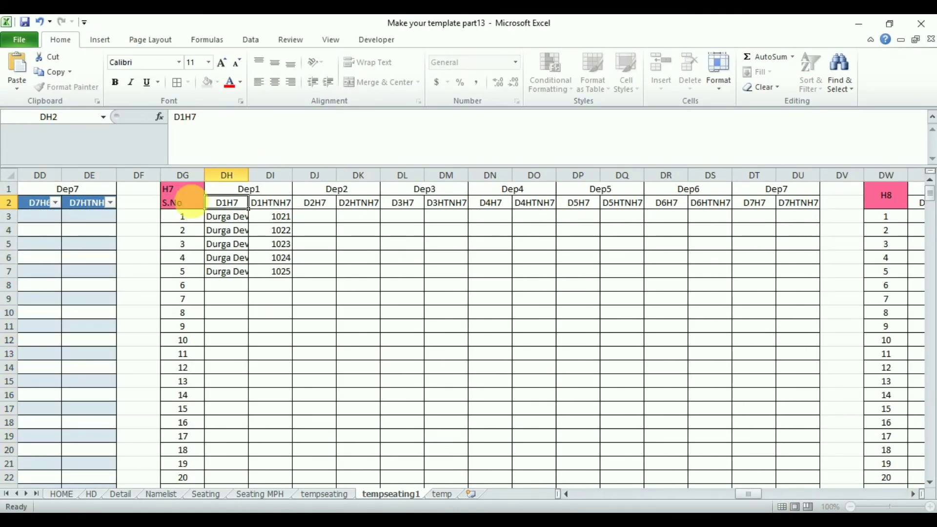
Convert the H7 block DG2:DU30 into a table with headers
left_click(186, 205)
key("ctrl+shift+Right")
key("ctrl+shift+Down")
left_click(100, 40)
left_click(55, 68)
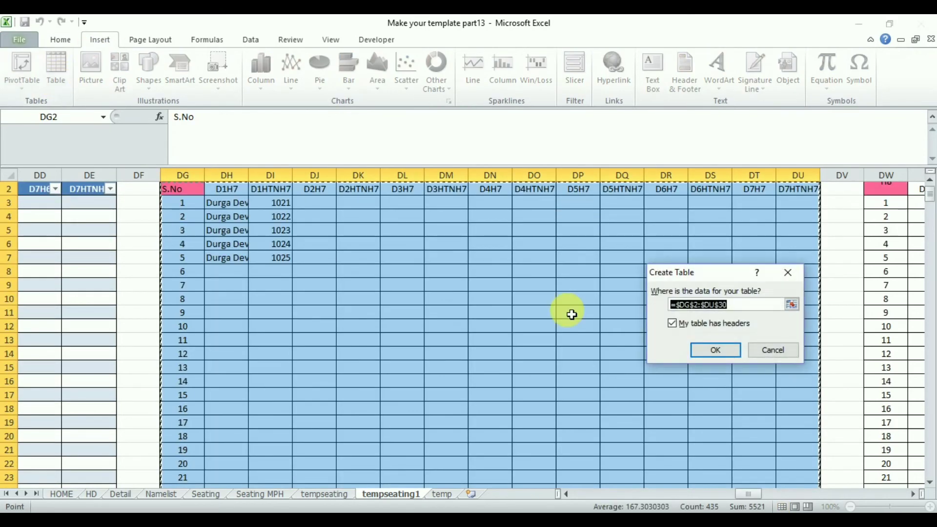
left_click(714, 349)
Unmerge the H8 hall header in DW1:DW2 and enter S.No in DW2
scroll(875, 470, "up", 1)
left_click(913, 495)
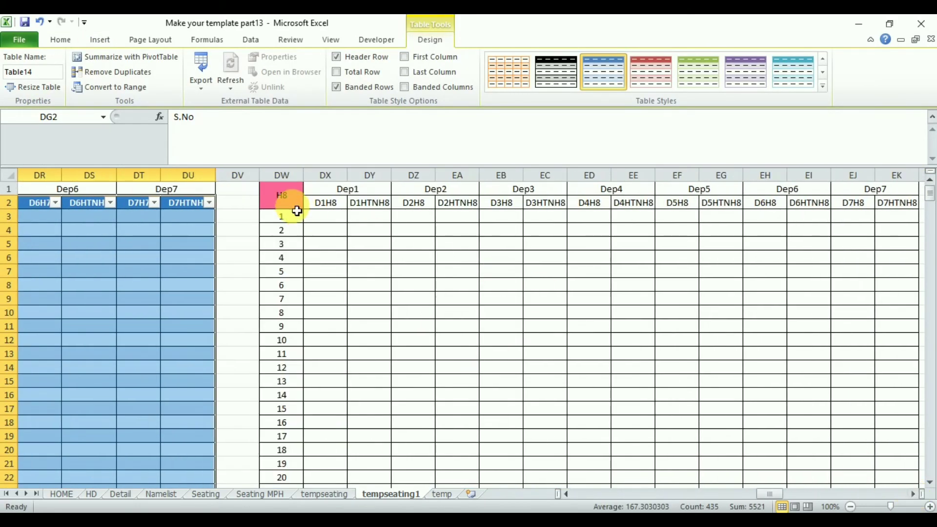
left_click(293, 203)
left_click(378, 83)
left_click(292, 202)
type("S.No")
key("Tab")
Convert the H8 block DW2:EK30 into a table with headers
left_click(286, 203)
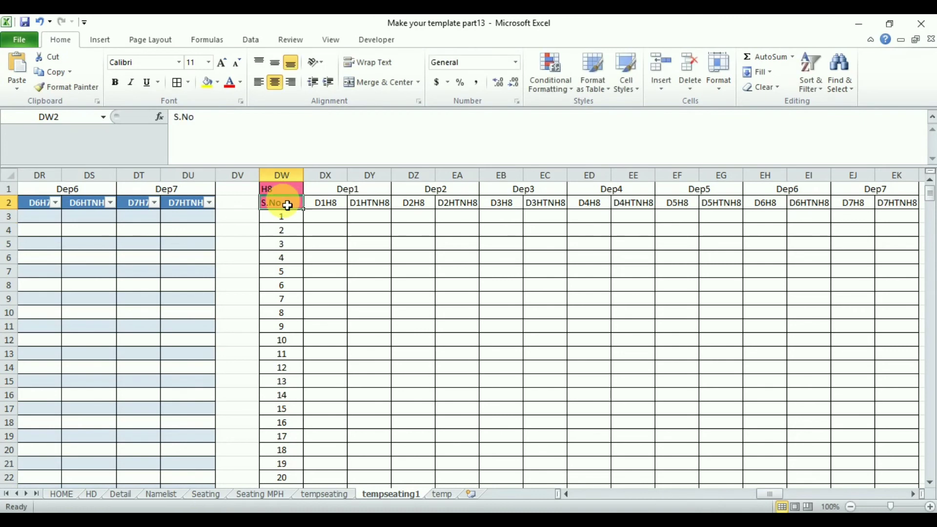
key("ctrl+shift+Right")
key("ctrl+shift+Down")
left_click(100, 40)
left_click(56, 68)
left_click(798, 240)
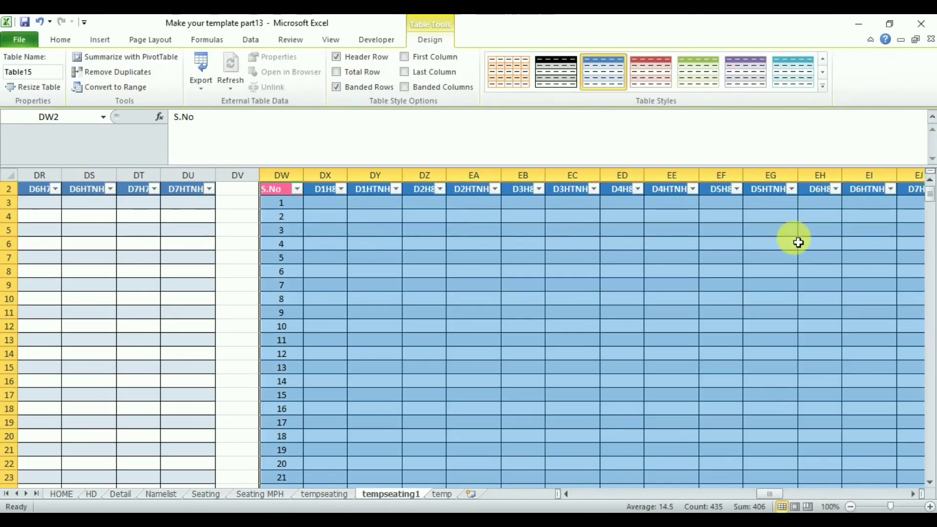
Unmerge the H9 hall header in EM1:EM2 and enter S.No in EM2
left_click_drag(930, 193, 930, 191)
left_click(913, 494)
left_click(83, 192)
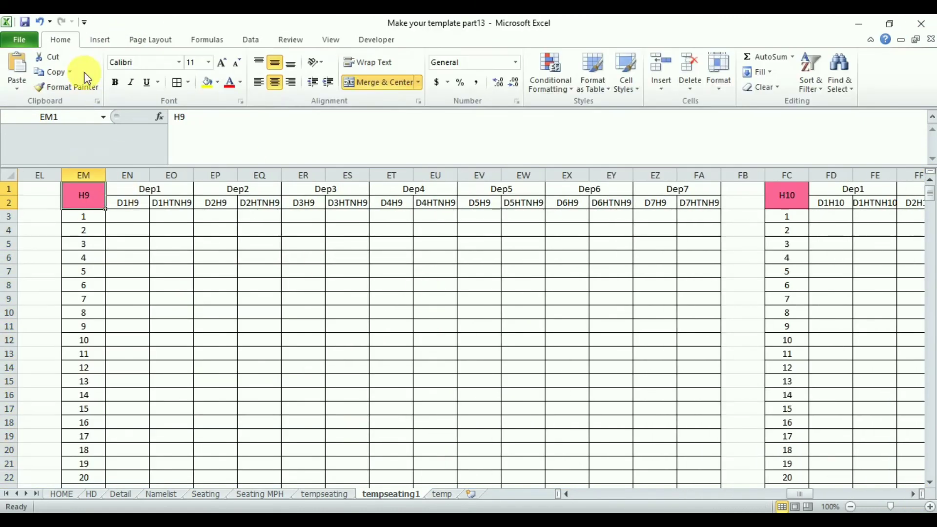
left_click(362, 82)
left_click(83, 202)
type("S.No")
key("Tab")
Convert the H9 block EM2:FA30 into a table with headers
left_click(85, 203)
key("ctrl+shift+Right")
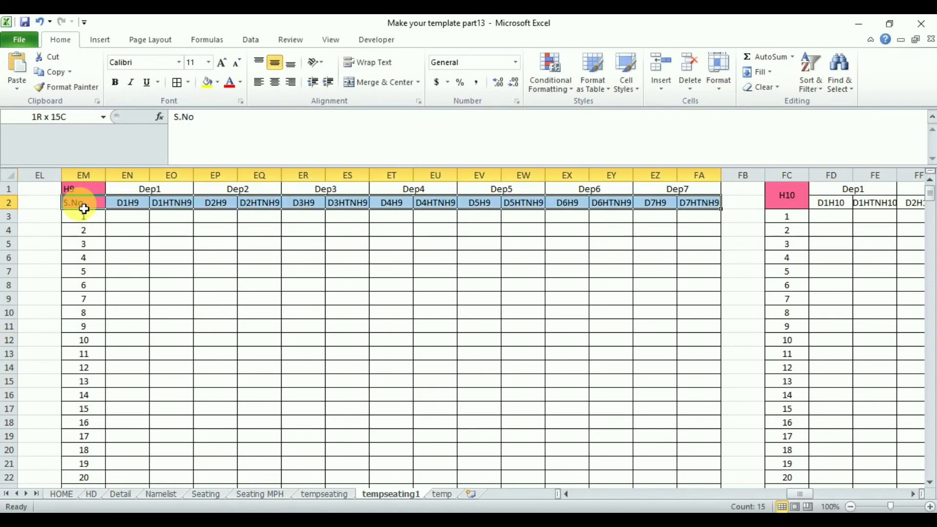
key("ctrl+shift+Down")
left_click(99, 40)
left_click(68, 79)
left_click(712, 349)
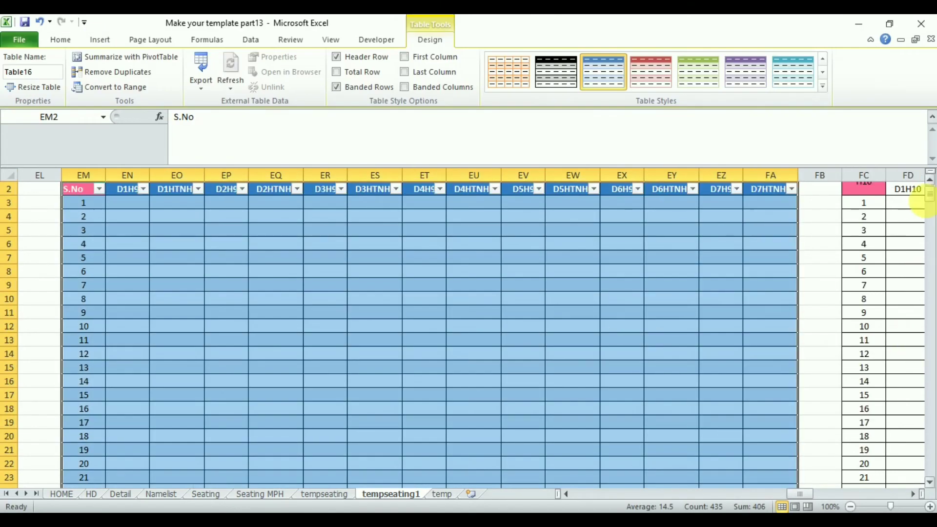
Unmerge the H10 hall header in FC1:FC2 and enter S.No. in FC2
left_click(913, 494)
left_click(83, 194)
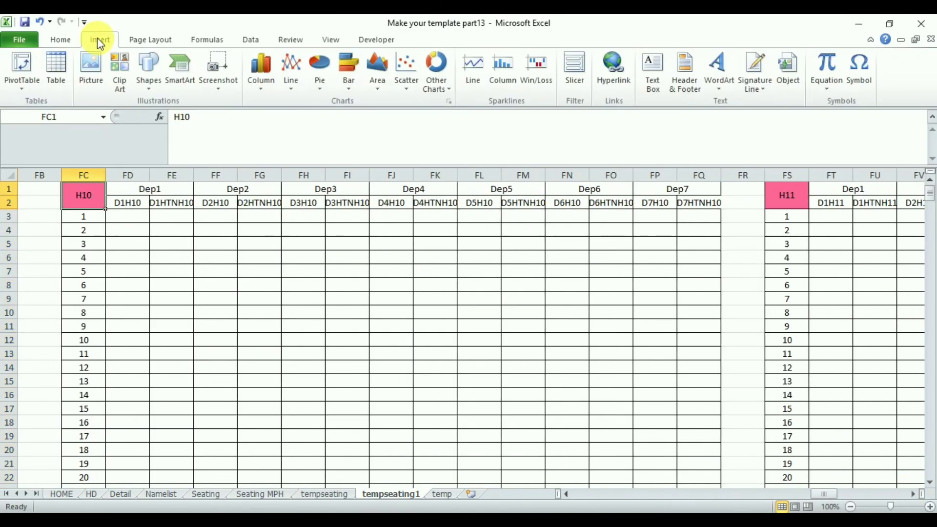
left_click(61, 39)
left_click(382, 82)
left_click(83, 203)
type("S.No.")
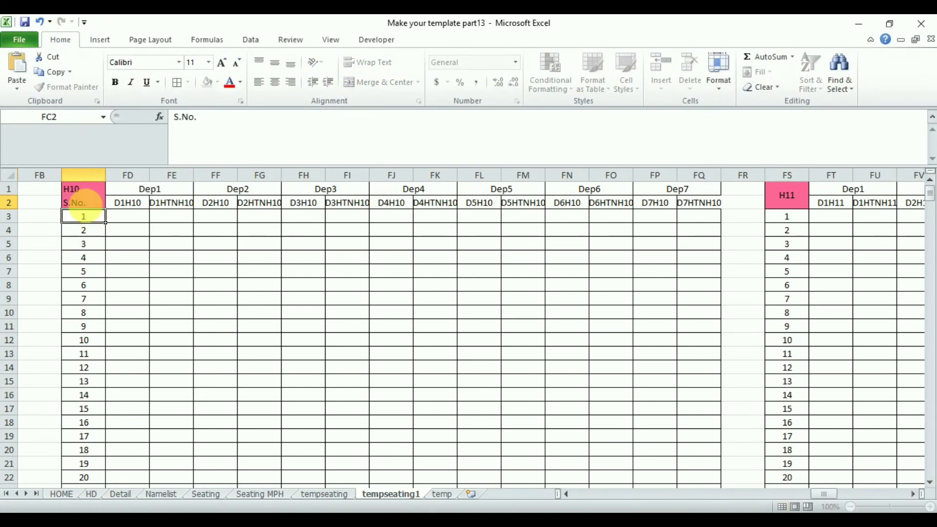
Convert the H10 block FC2:FQ30 into a table with headers
key("Return")
left_click(81, 203)
key("ctrl+shift+Right")
key("ctrl+shift+Down")
left_click(100, 39)
left_click(68, 73)
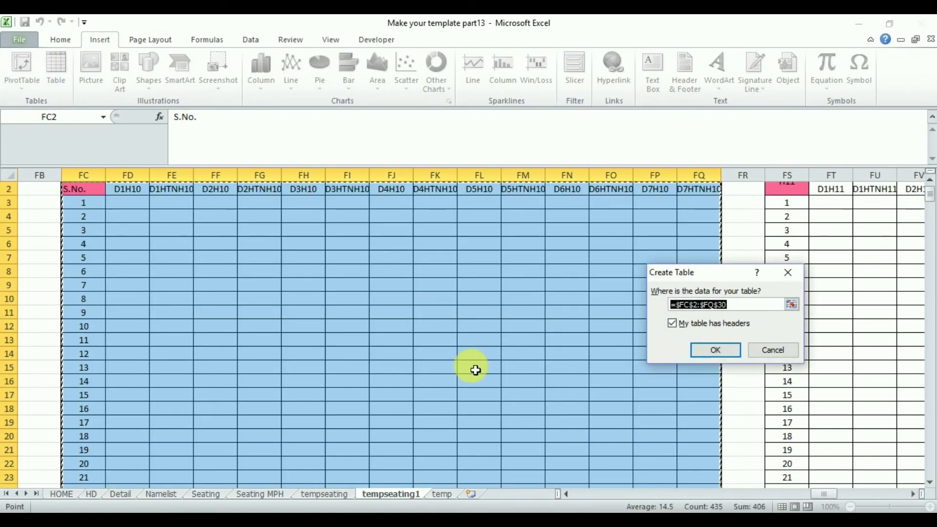
left_click(713, 350)
Unmerge the H11 hall header in FS1:FS2 and enter S.No in FS2
left_click(911, 494)
left_click(159, 198)
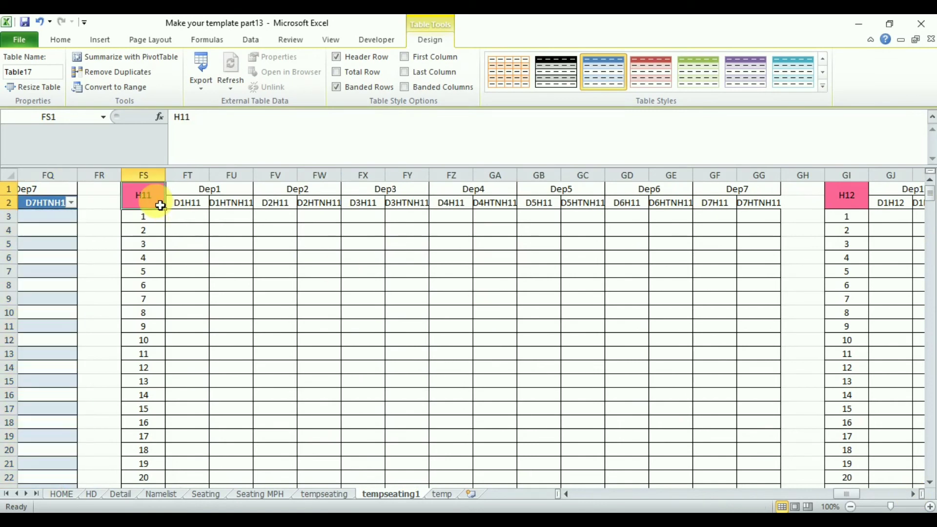
left_click(60, 39)
left_click(366, 83)
left_click(143, 202)
type("S.No")
key("Return")
Convert the H11 block FS2:GG30 into a table with headers
left_click(142, 202)
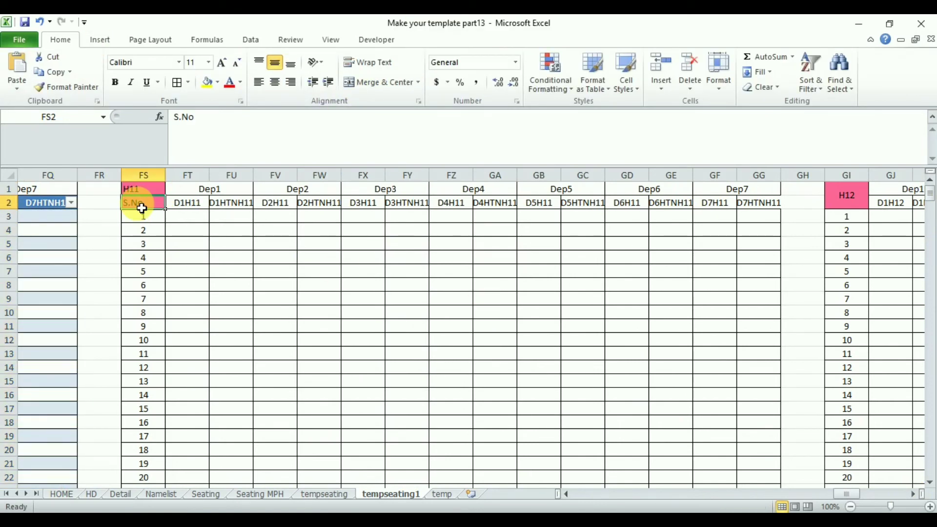
key("ctrl+shift+Right")
key("ctrl+shift+Down")
left_click(98, 43)
left_click(57, 78)
key("Return")
Unmerge the H12 hall header in GI1:GI2 and enter S.No in GI2
left_click(929, 180)
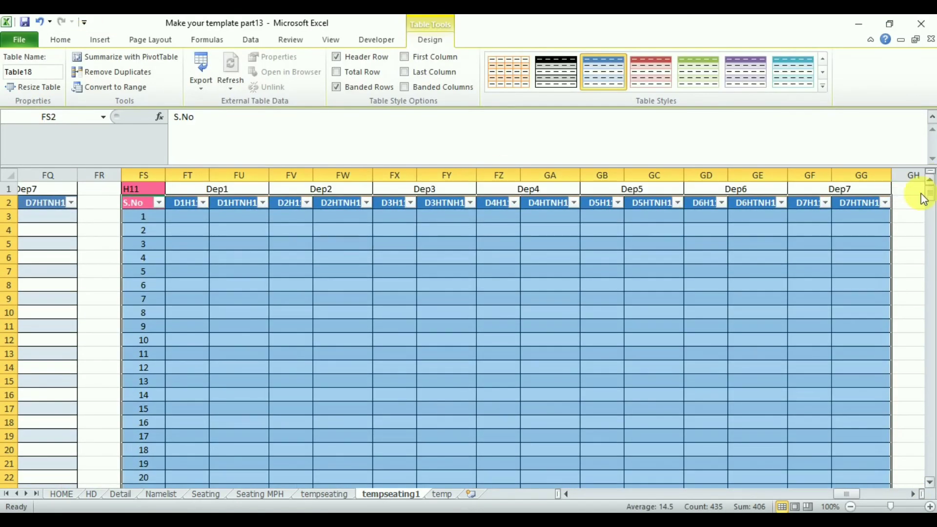
left_click(913, 494)
left_click(913, 494)
left_click(143, 196)
left_click(379, 82)
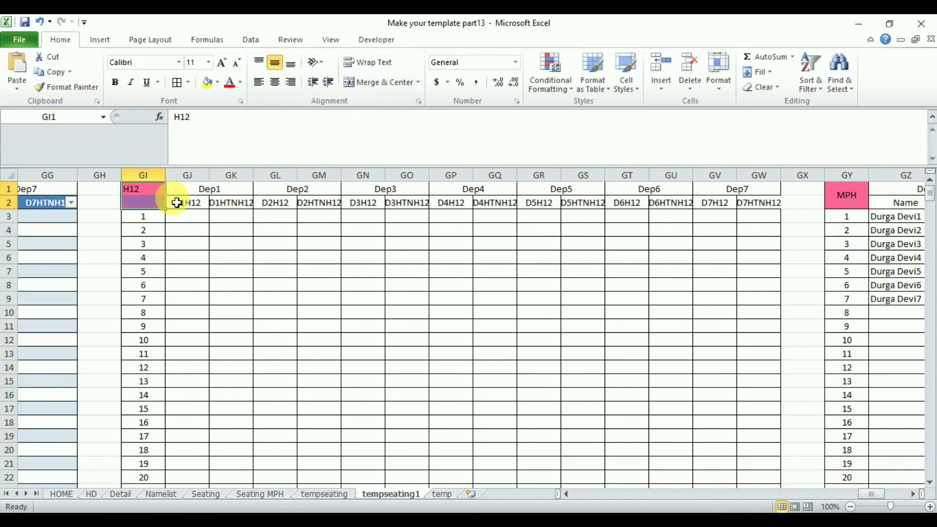
left_click(143, 203)
type("S.No")
key("Return")
Convert the H12 block GI2:GW30 into a table with headers
left_click(143, 205)
key("ctrl+shift+Right")
key("ctrl+shift+Down")
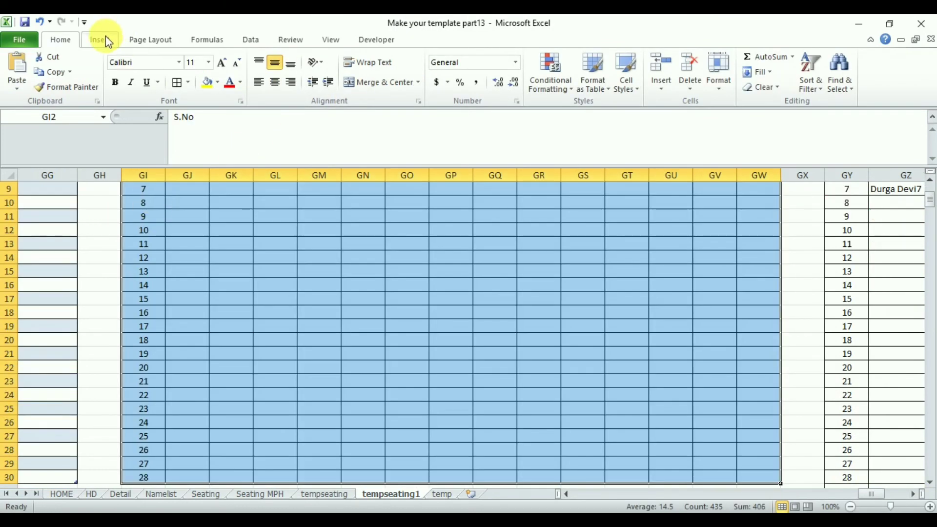
left_click(100, 39)
left_click(63, 81)
key("Return")
Unmerge the MPH header in GY1:GY2 and enter S.No in GY2
left_click(929, 180)
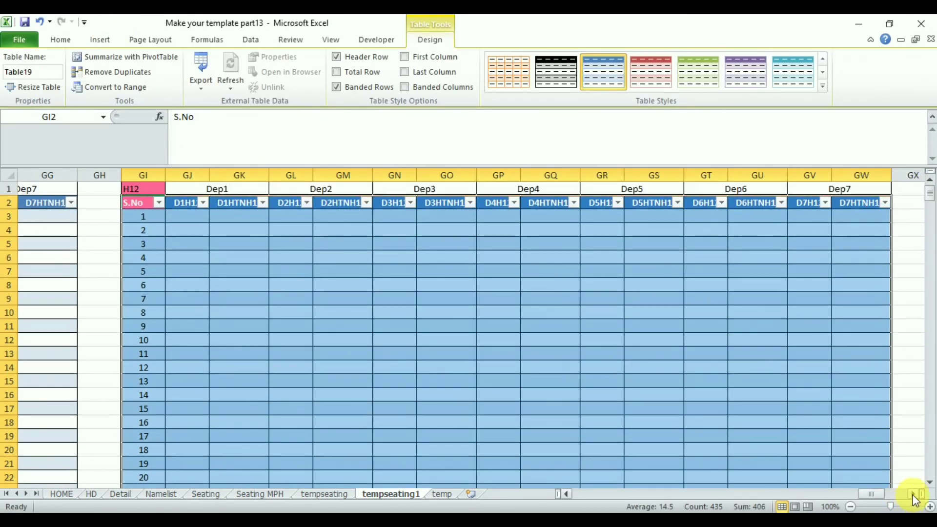
left_click(912, 494)
left_click(913, 494)
left_click(243, 194)
left_click(60, 39)
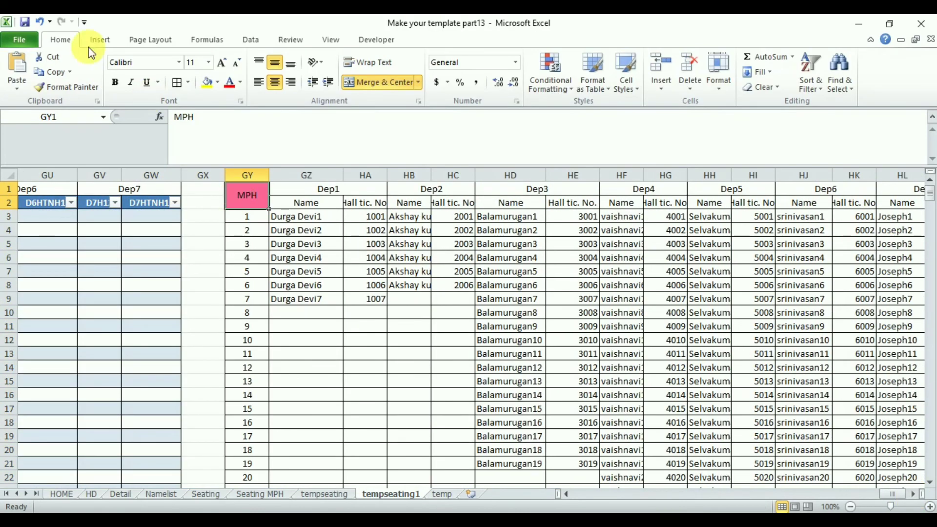
left_click(373, 81)
left_click(244, 202)
type("S.")
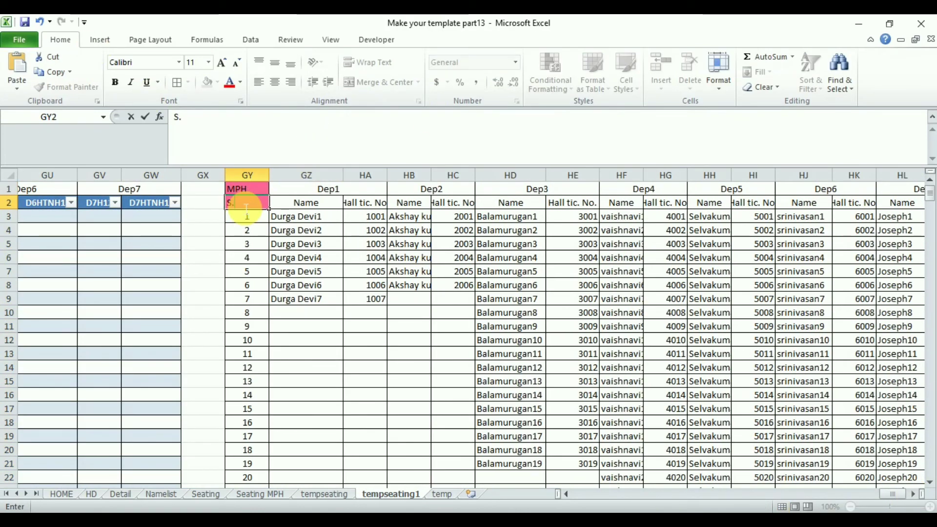
type("No")
Convert the MPH block GY2:HM94 into a table with headers
key("ctrl+shift+Right")
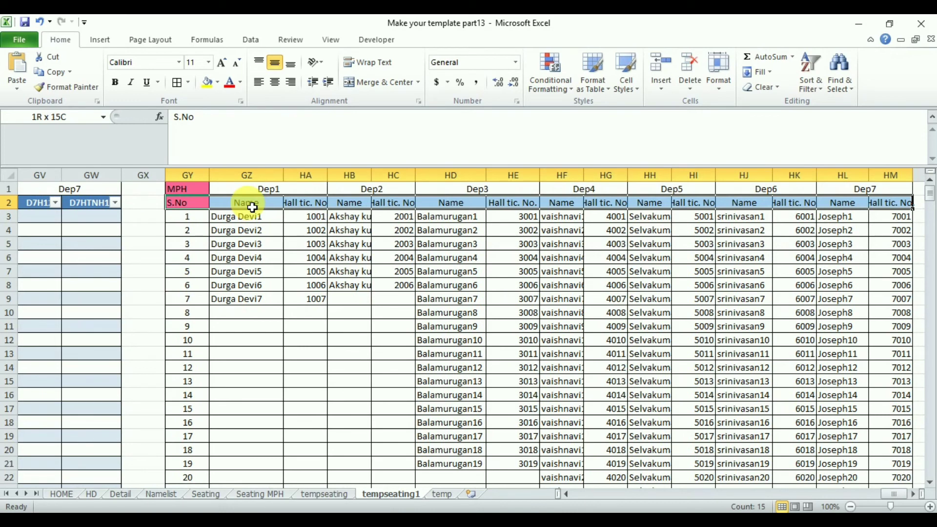
key("ctrl+shift+Down")
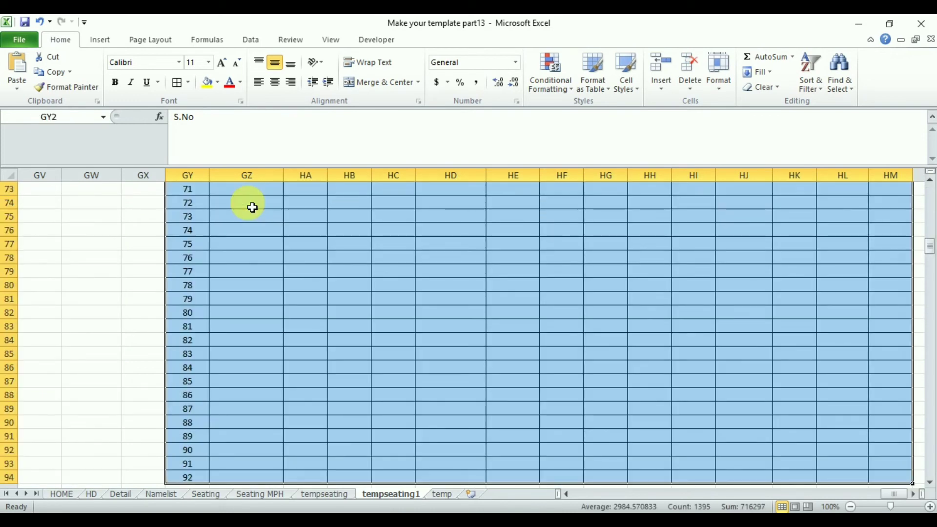
left_click(99, 39)
left_click(54, 73)
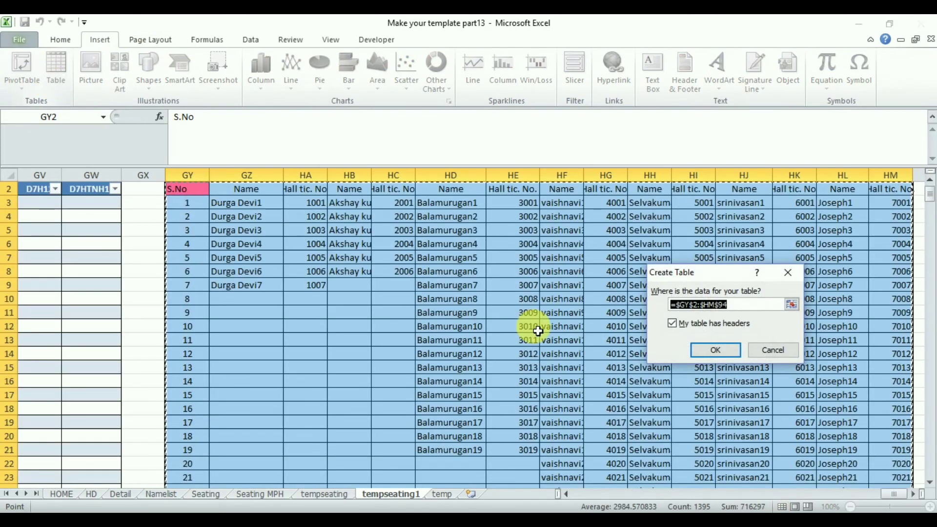
left_click(716, 349)
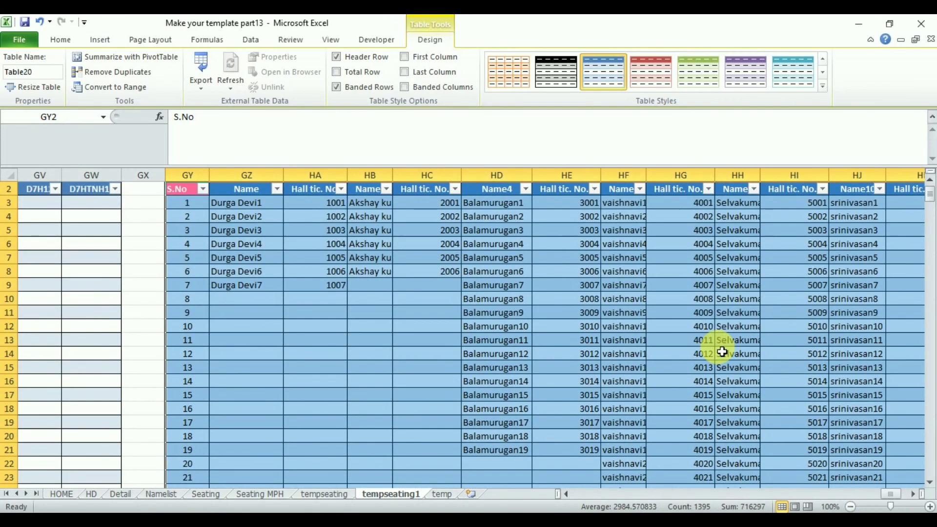
In the Name Manager, rename Table2 (the H2 block) as TableH2 and Table3 (the H3 block) as TableH3
left_click(929, 195)
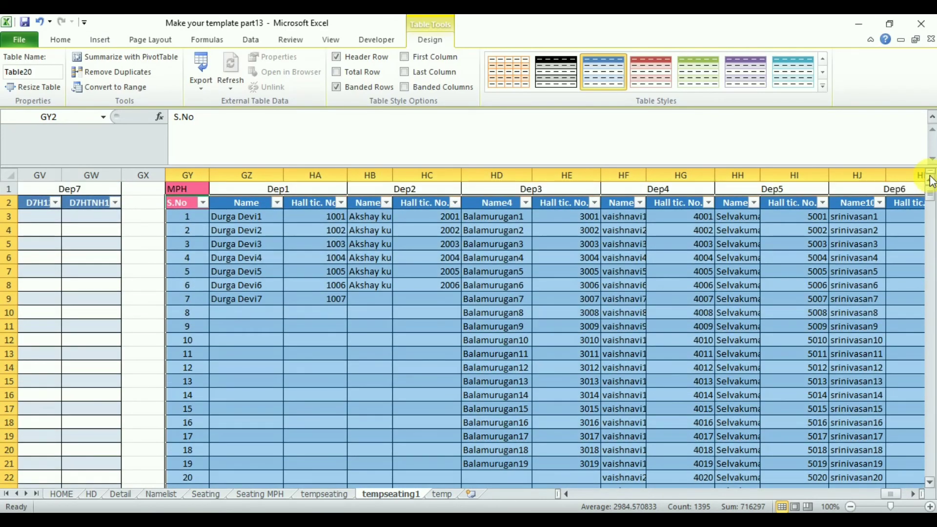
left_click(217, 41)
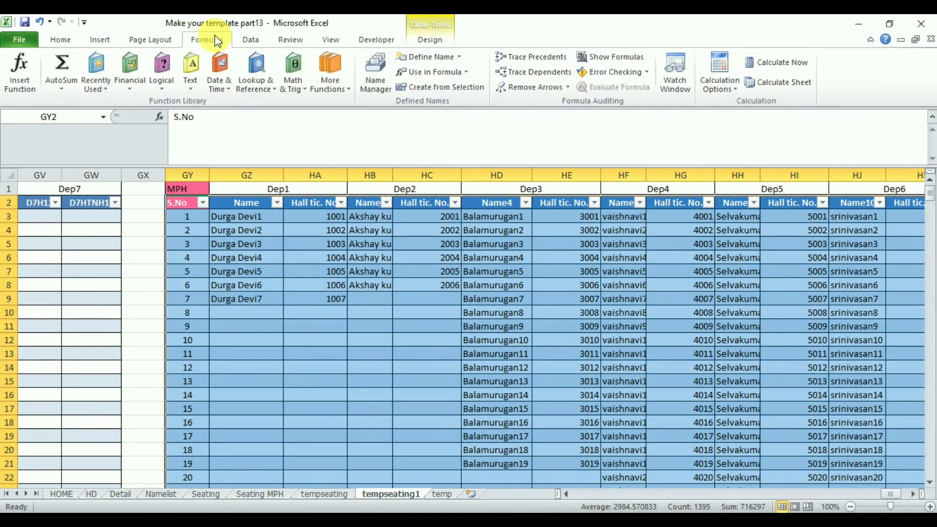
left_click(377, 78)
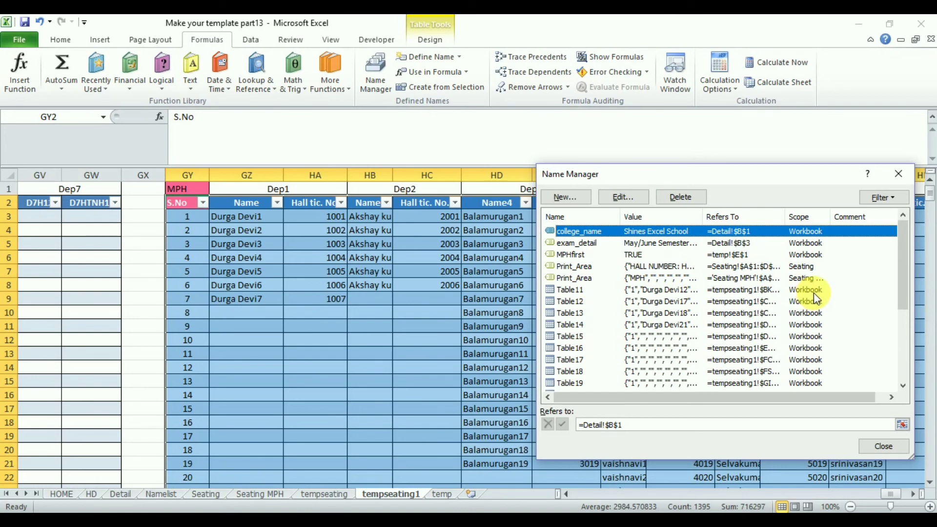
left_click_drag(904, 273, 905, 351)
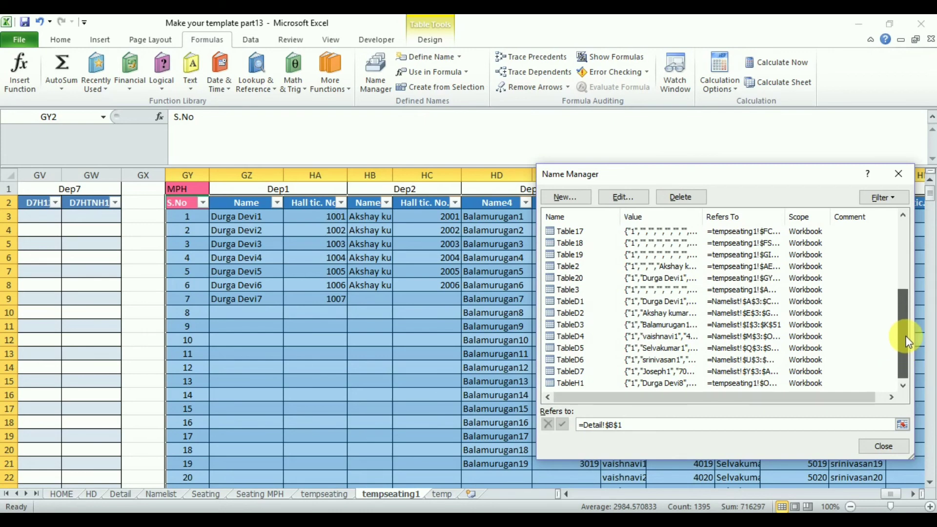
left_click_drag(905, 336, 901, 312)
double_click(719, 314)
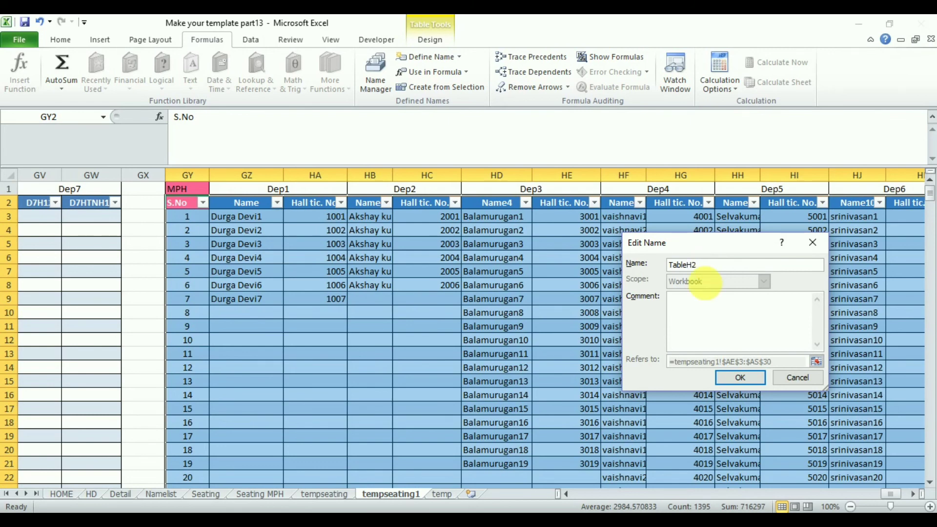
left_click(749, 377)
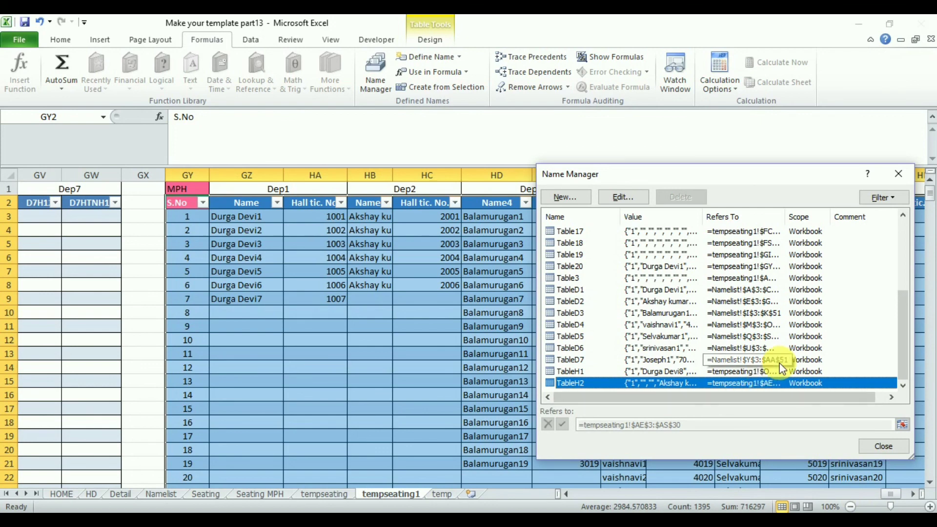
double_click(659, 279)
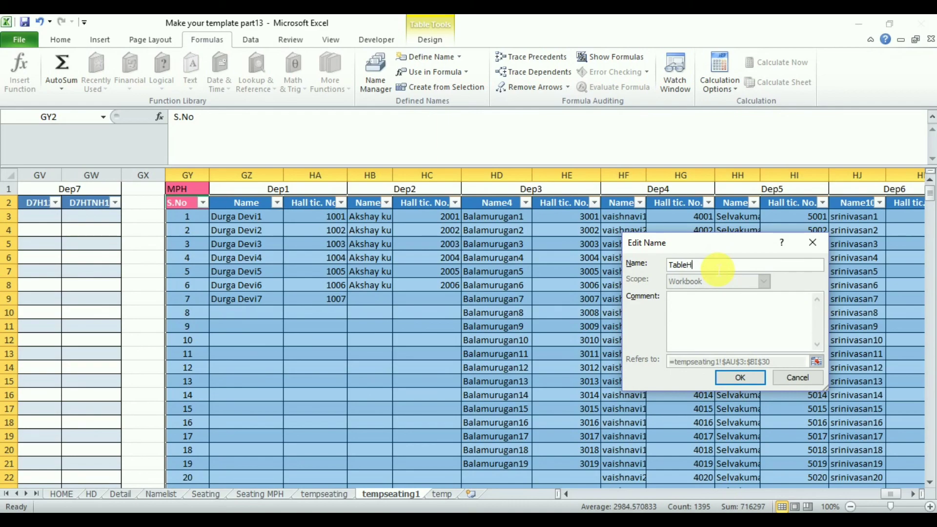
key("Return")
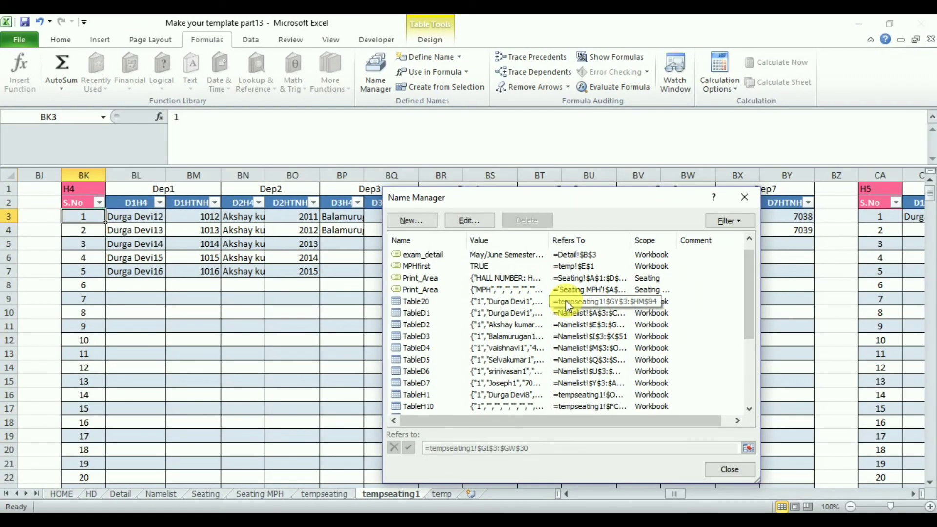
Rename Table20, the MPH block's table, as TableMPH and close the Name Manager
double_click(566, 301)
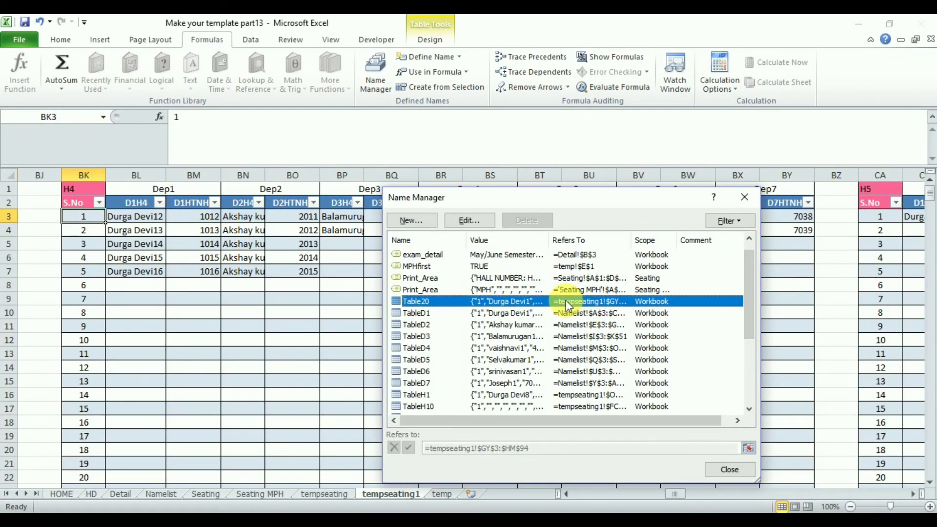
left_click(555, 289)
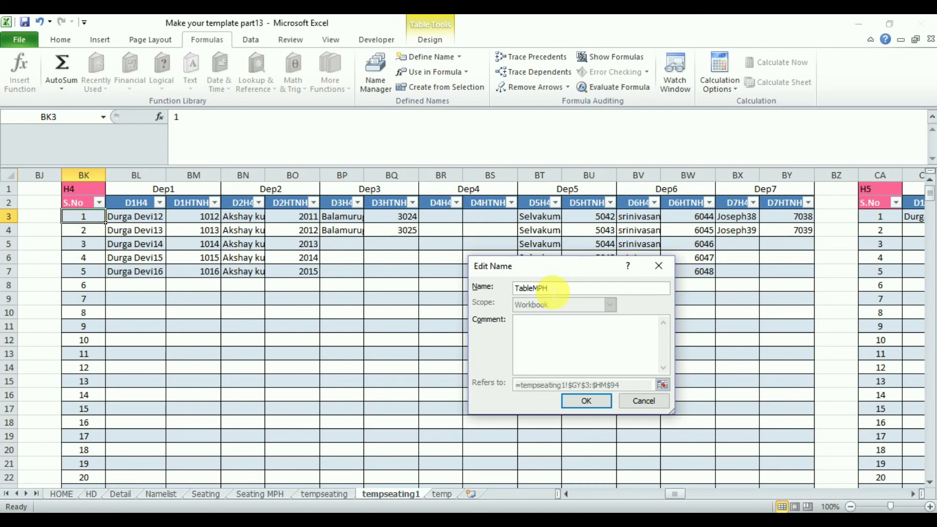
type("MPH")
left_click(587, 402)
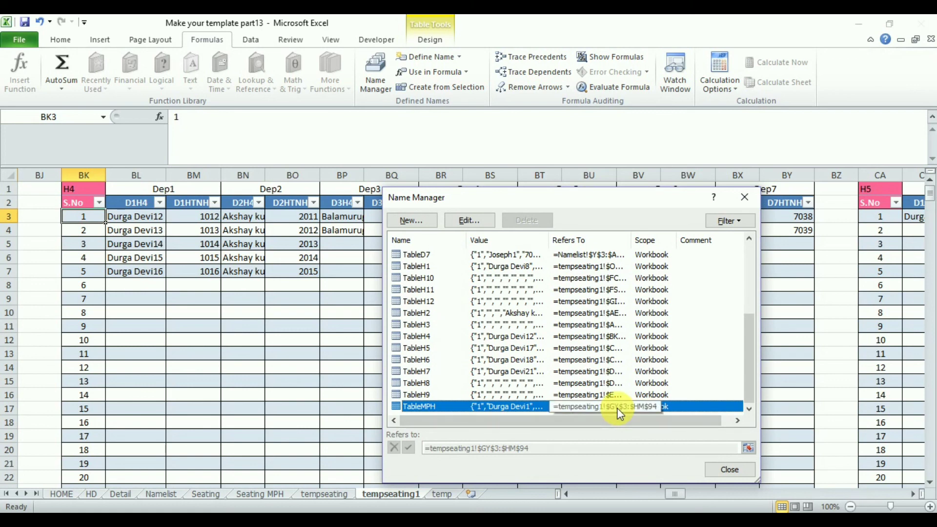
left_click(716, 468)
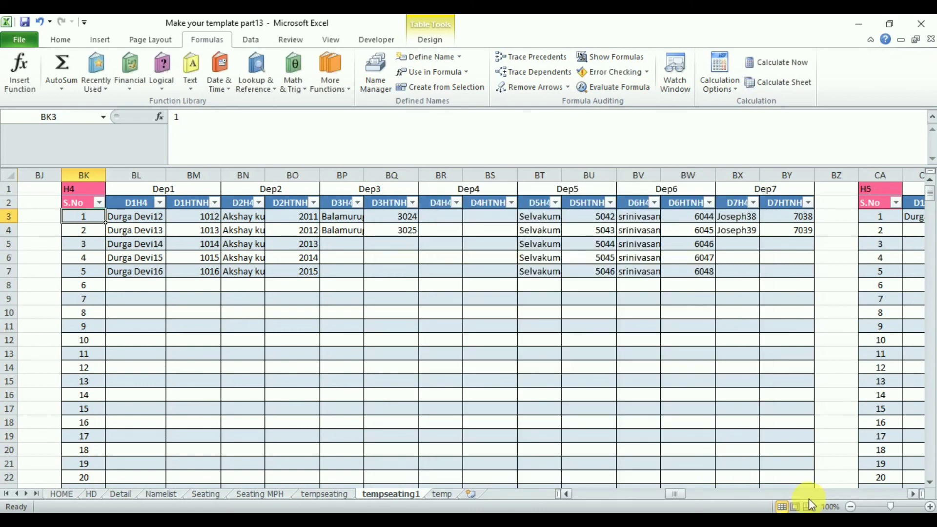